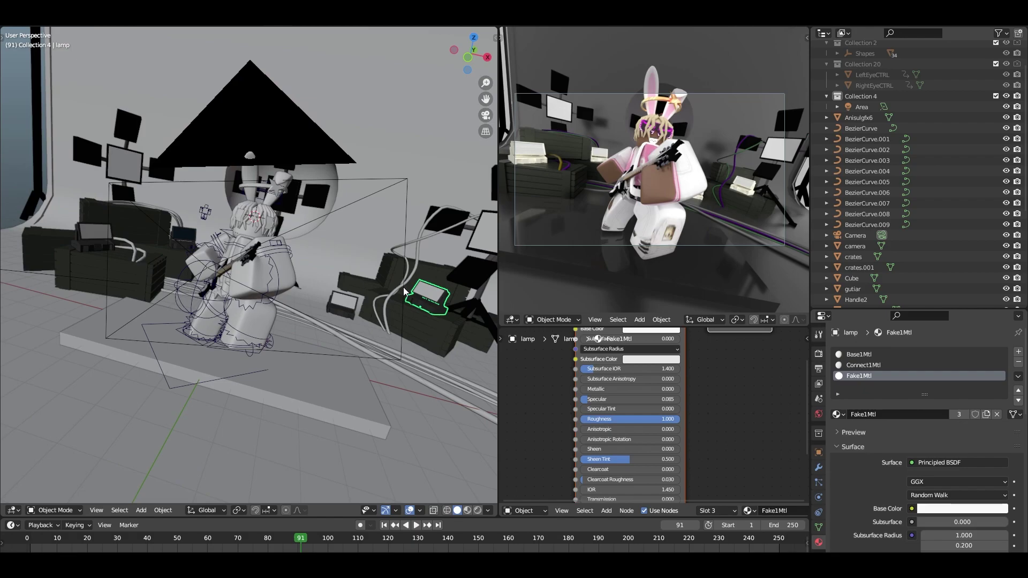
- Select the area light in front of the studio set and set its power to 71
scroll(371, 227, "down", 4)
scroll(372, 227, "up", 4)
scroll(661, 182, "down", 2)
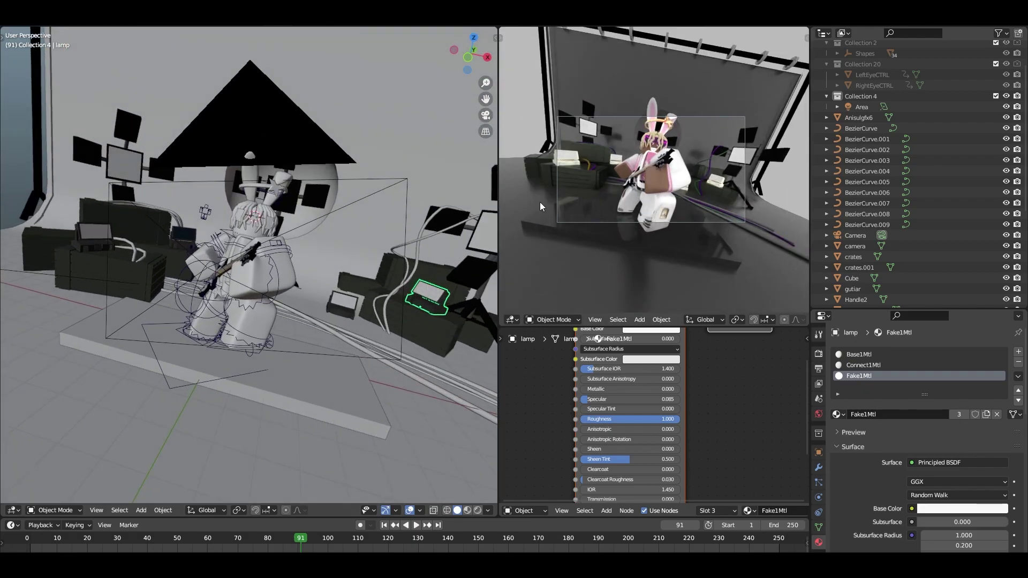
middle_click_drag(236, 227, 123, 204)
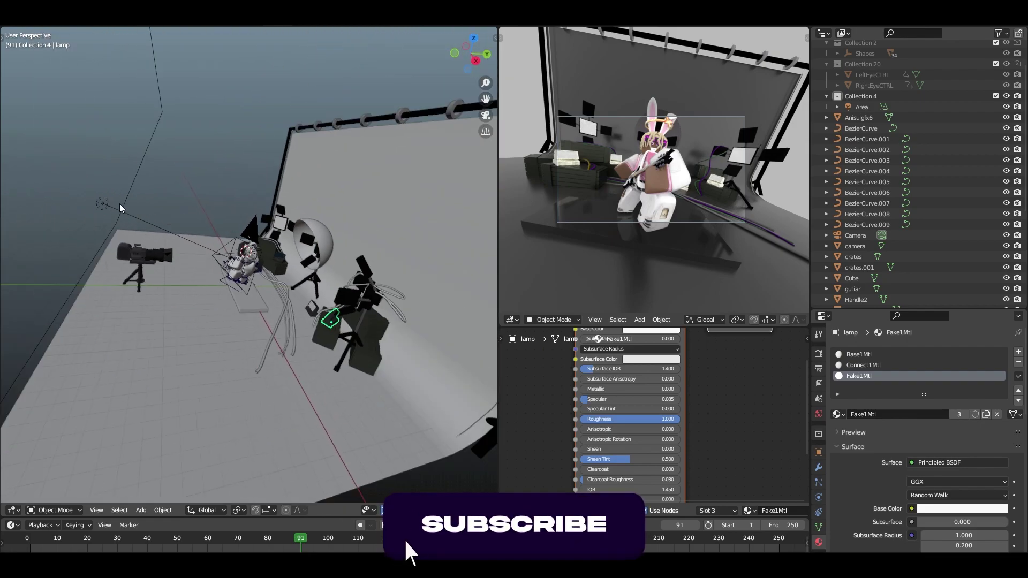
left_click(106, 203)
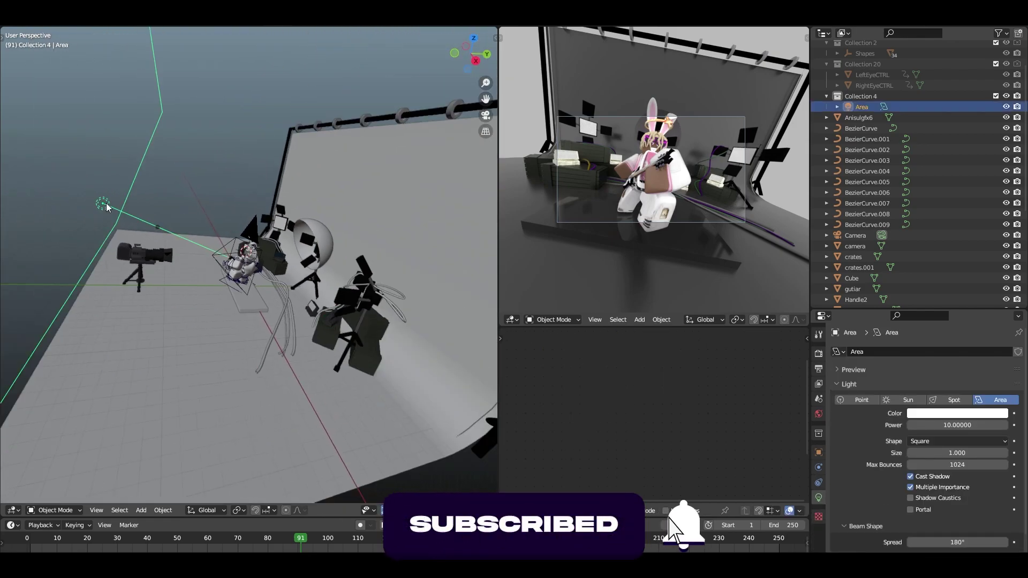
scroll(106, 203, "down", 6)
middle_click_drag(196, 224, 277, 272)
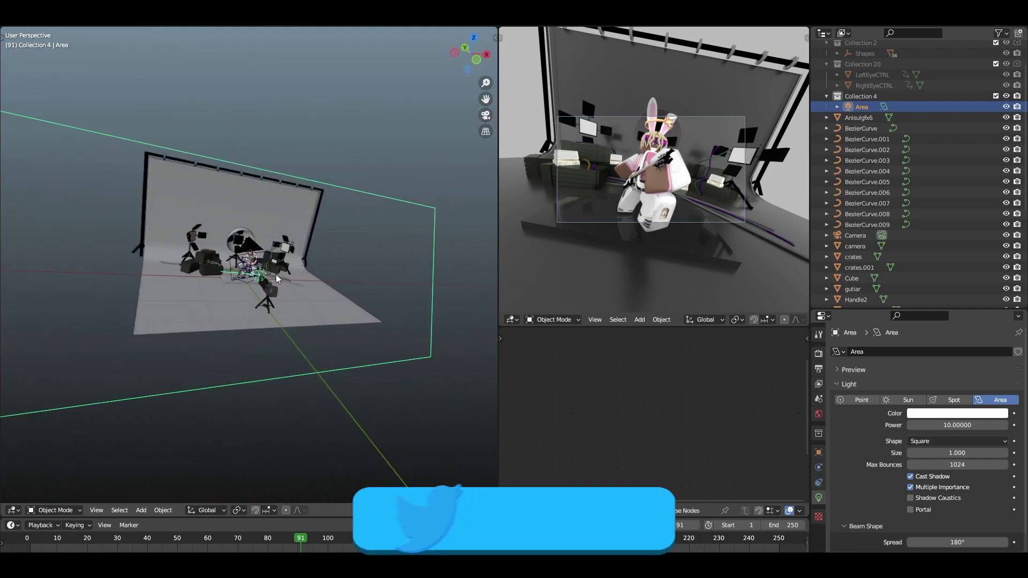
scroll(278, 272, "up", 3)
scroll(254, 283, "down", 3)
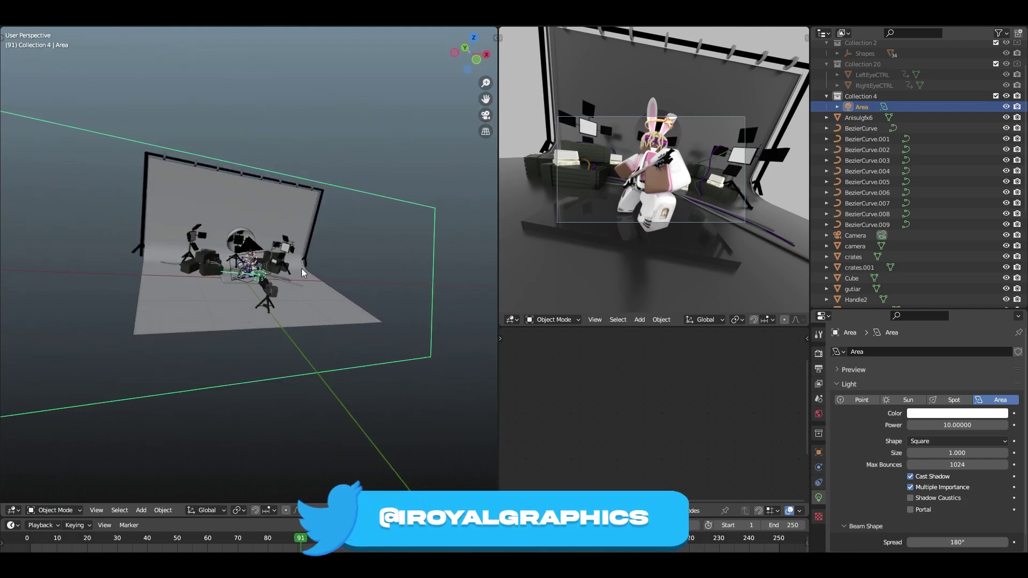
left_click(957, 424)
type("70.2")
key("Return")
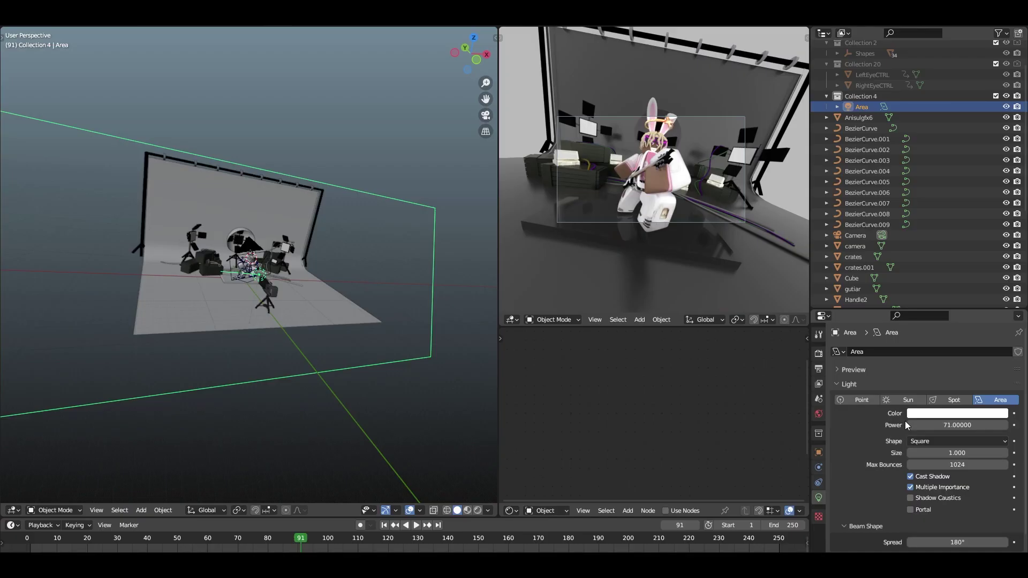
- Delete the selected area light from the scene
middle_click_drag(299, 261, 284, 261)
key("x")
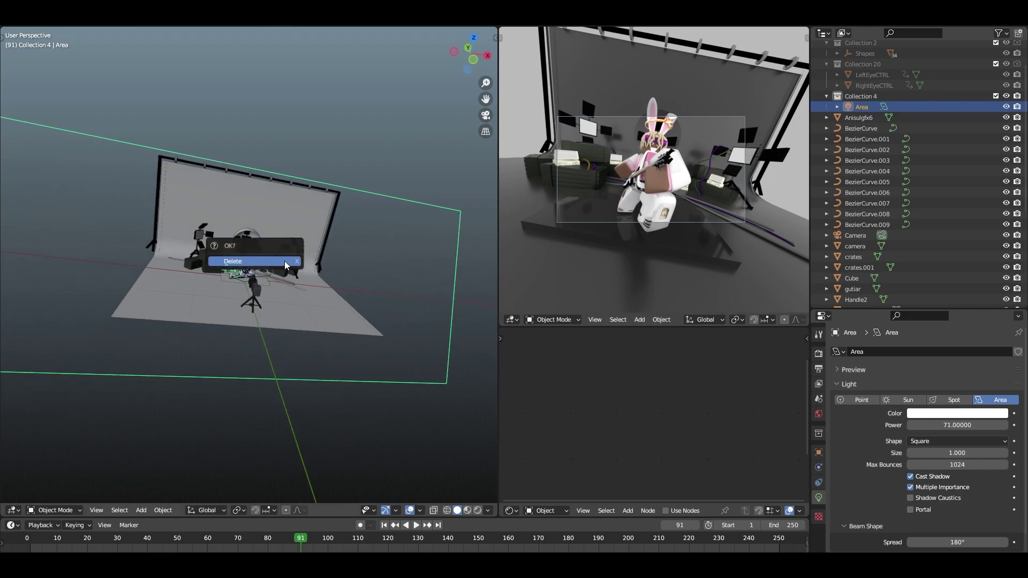
left_click(284, 261)
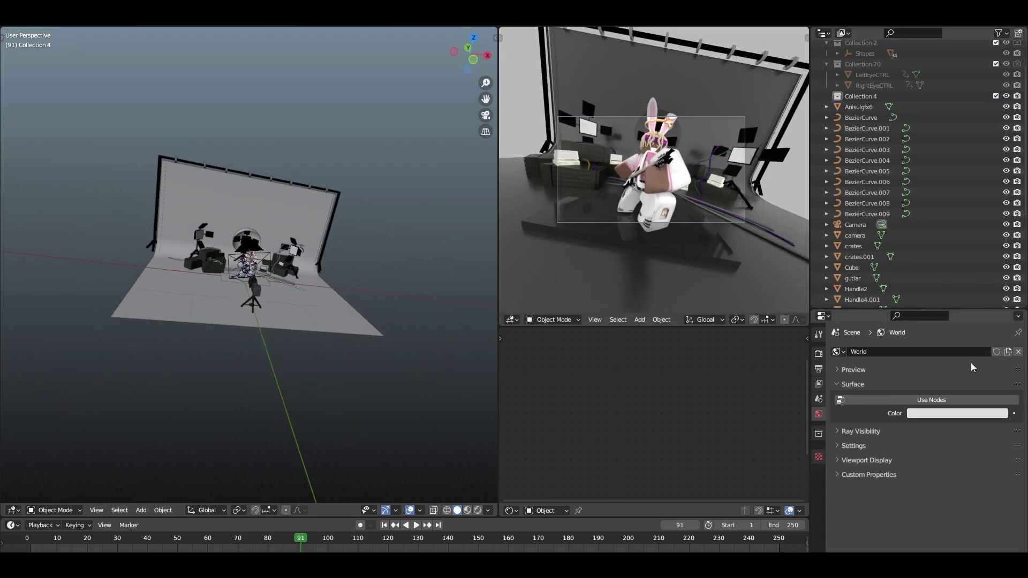
- Darken the world surface colour to black
left_click(819, 355)
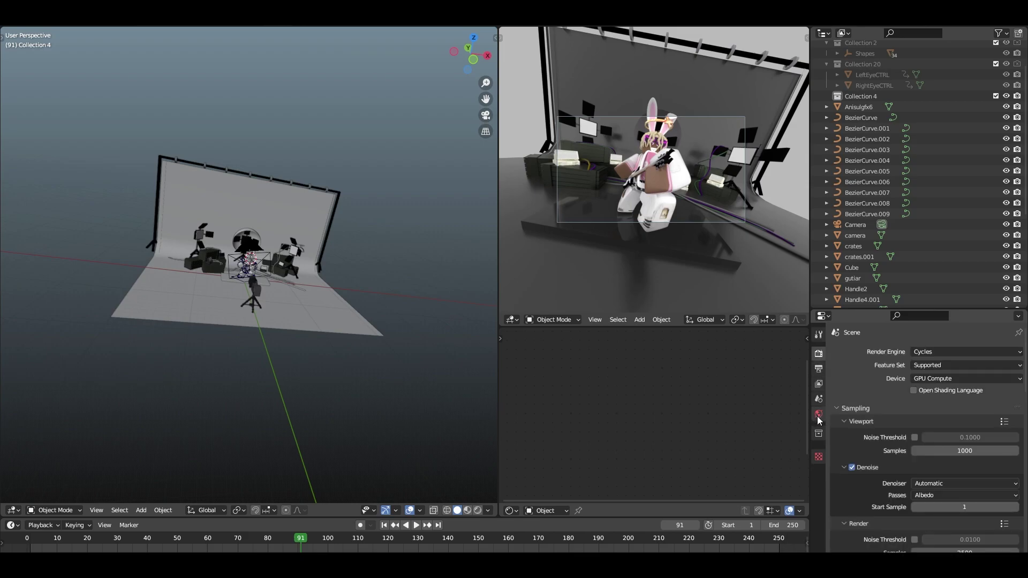
left_click(817, 415)
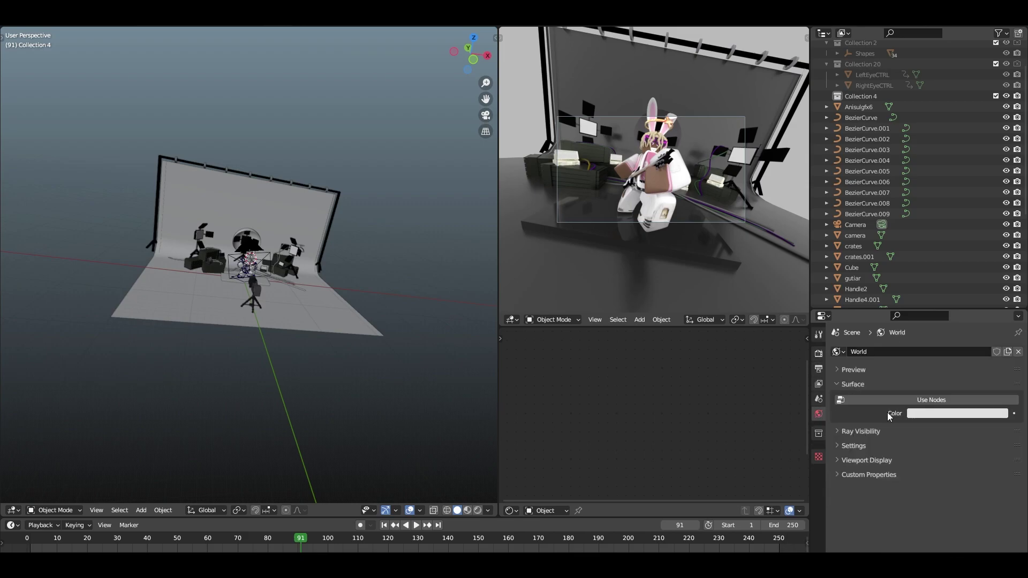
left_click(932, 414)
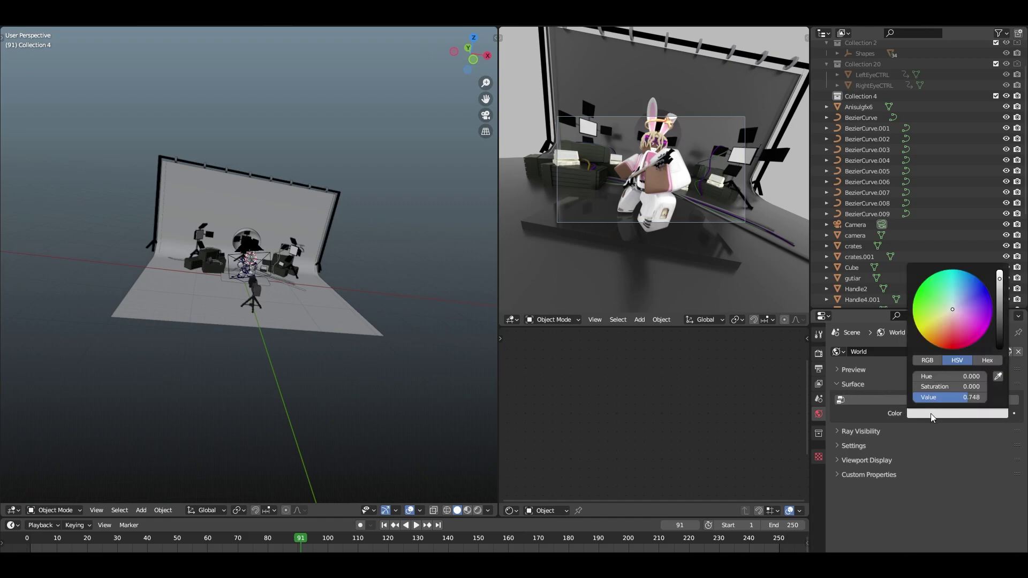
left_click_drag(997, 324, 999, 349)
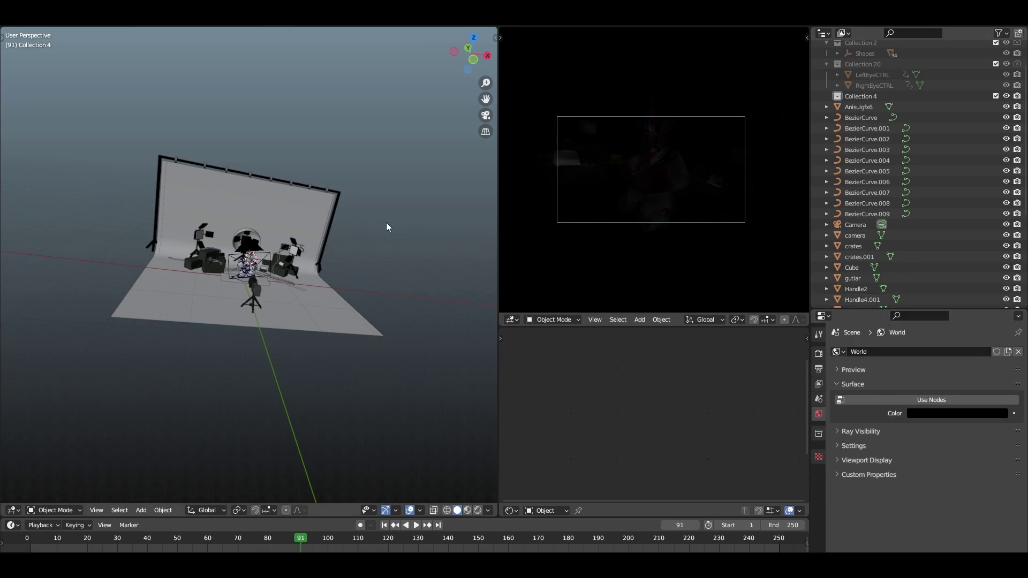
- Select both triangular screen faces of the small lamp on the front crate in Edit Mode
scroll(355, 246, "up", 8)
middle_click_drag(354, 246, 298, 248)
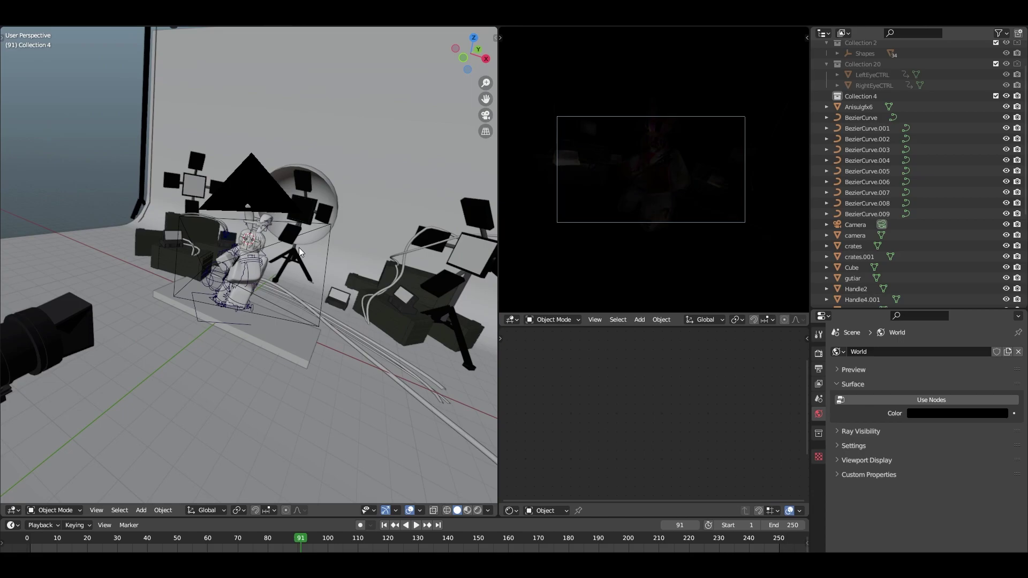
scroll(299, 248, "up", 4)
middle_click_drag(298, 248, 264, 281)
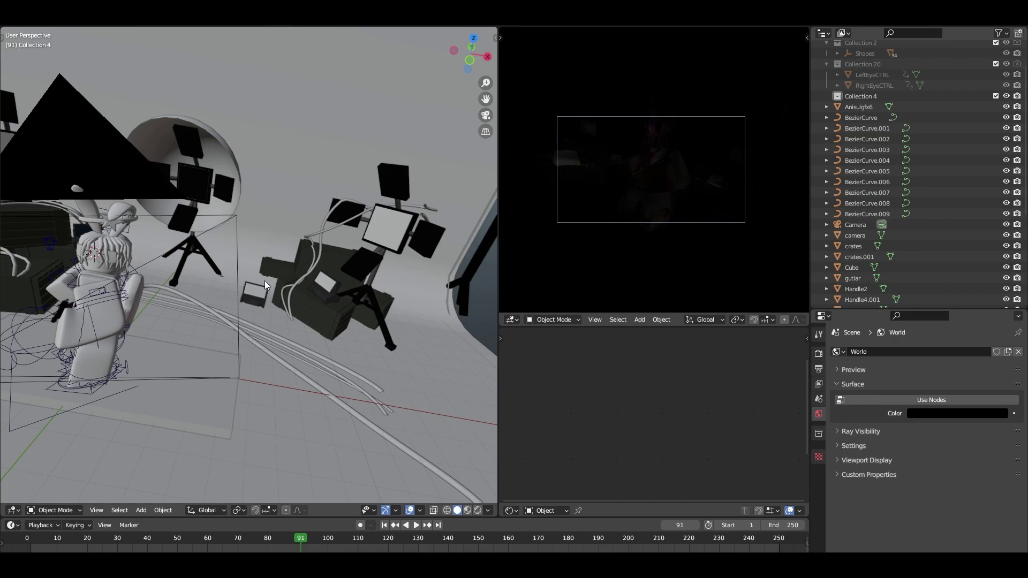
key("shift+grave")
key("s")
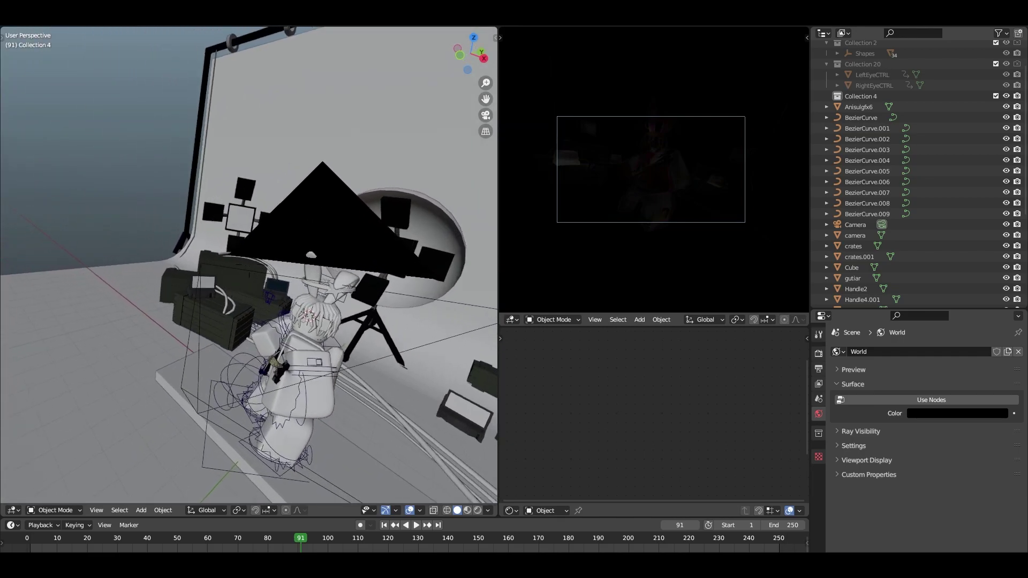
key("w")
key("w")
key("s")
key("w")
key("s")
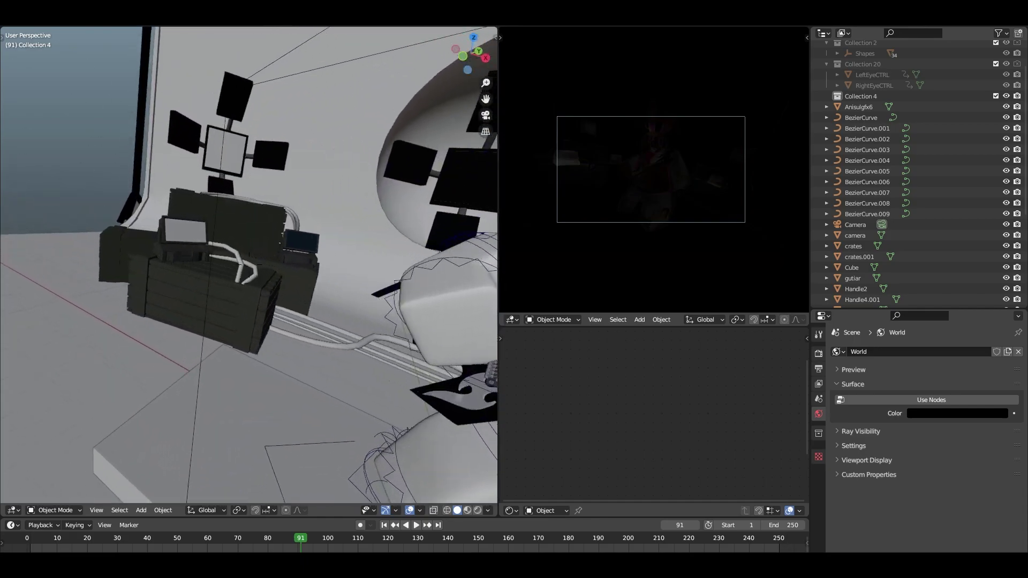
key("w")
left_click(175, 248)
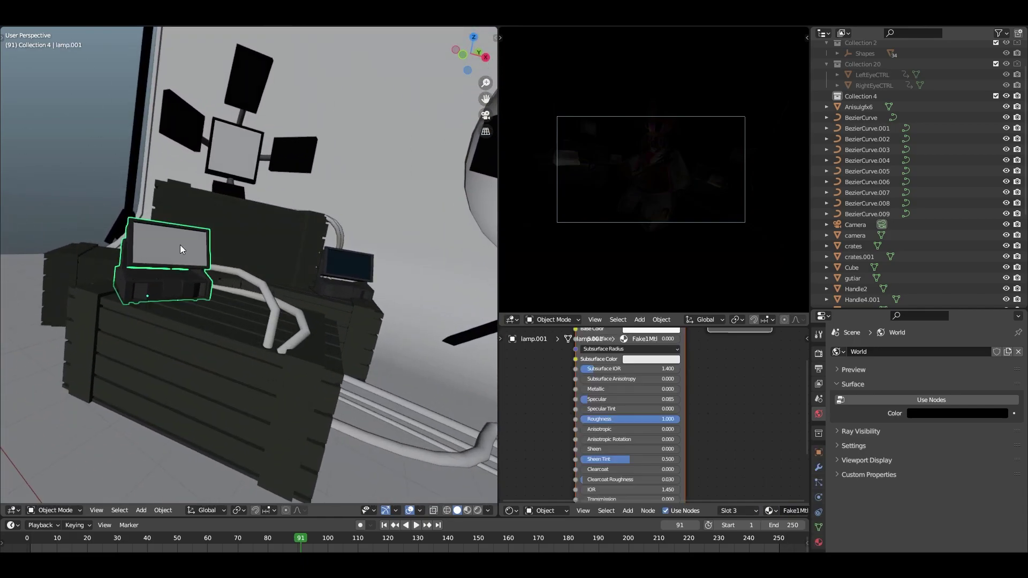
key("Tab")
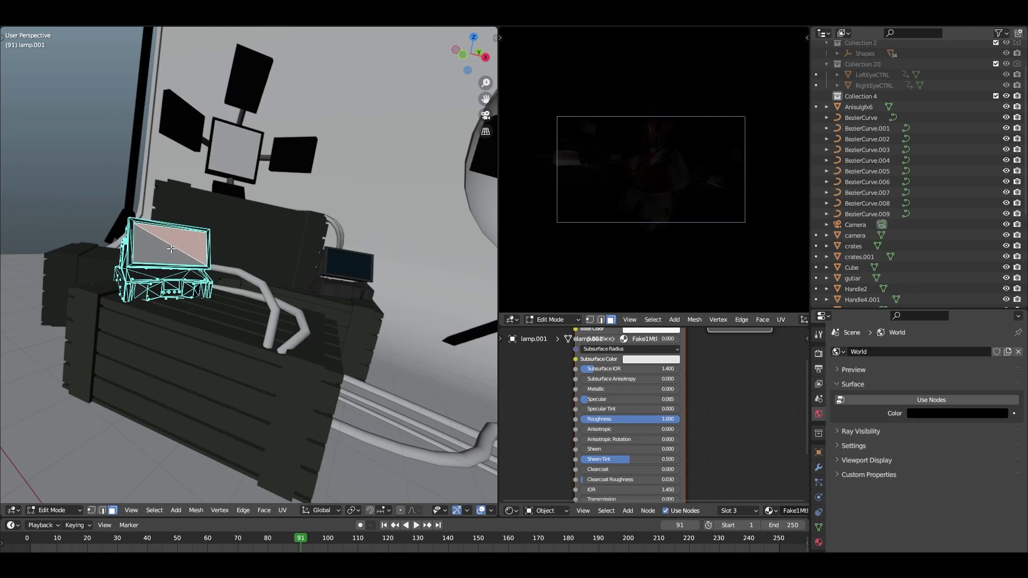
scroll(157, 251, "up", 3)
middle_click_drag(158, 252, 136, 269)
left_click(179, 293, "shift")
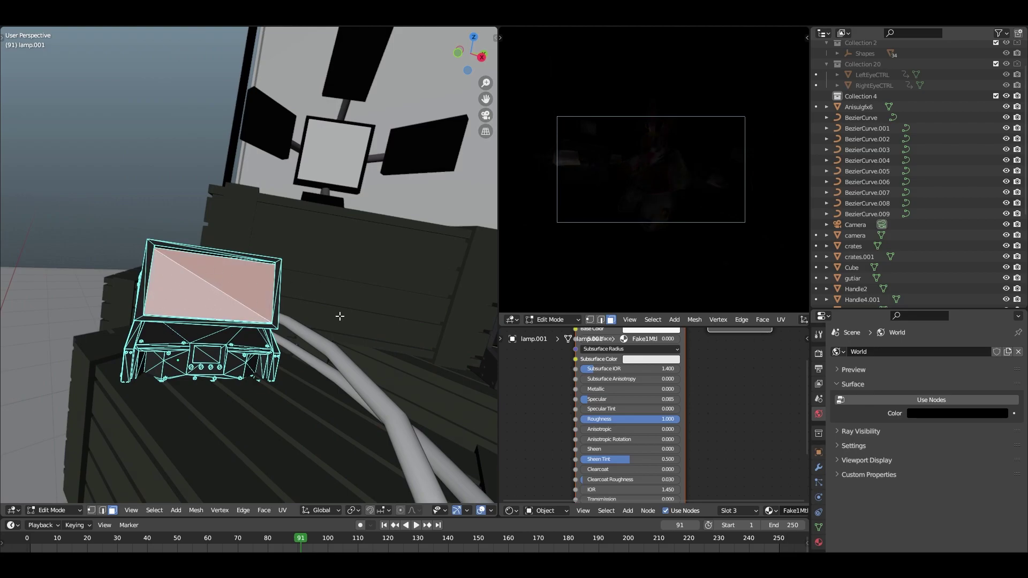
- Add a slot with a new material to the lamp and assign it to the selected screen faces
left_click(819, 543)
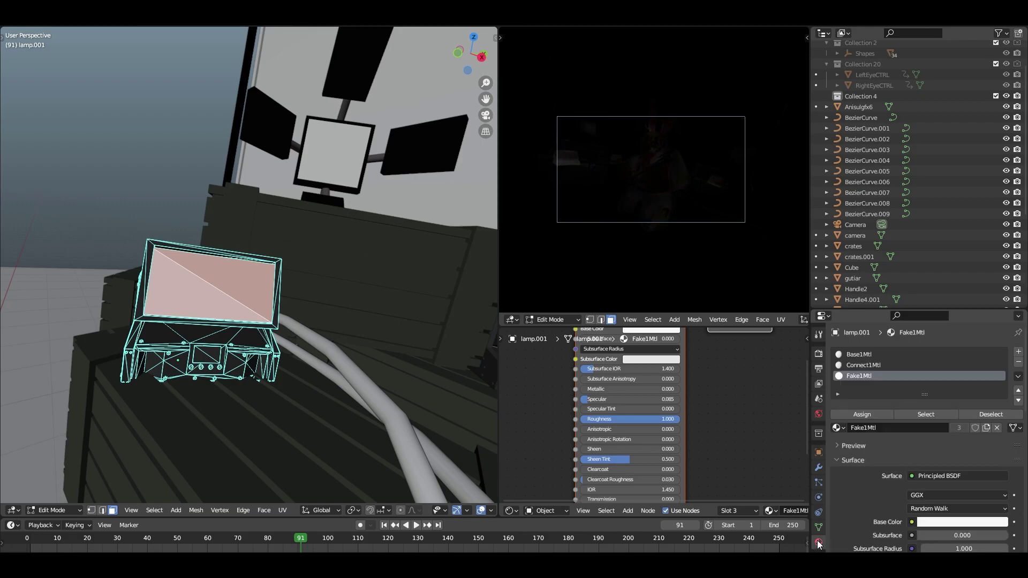
left_click(1018, 351)
left_click(916, 428)
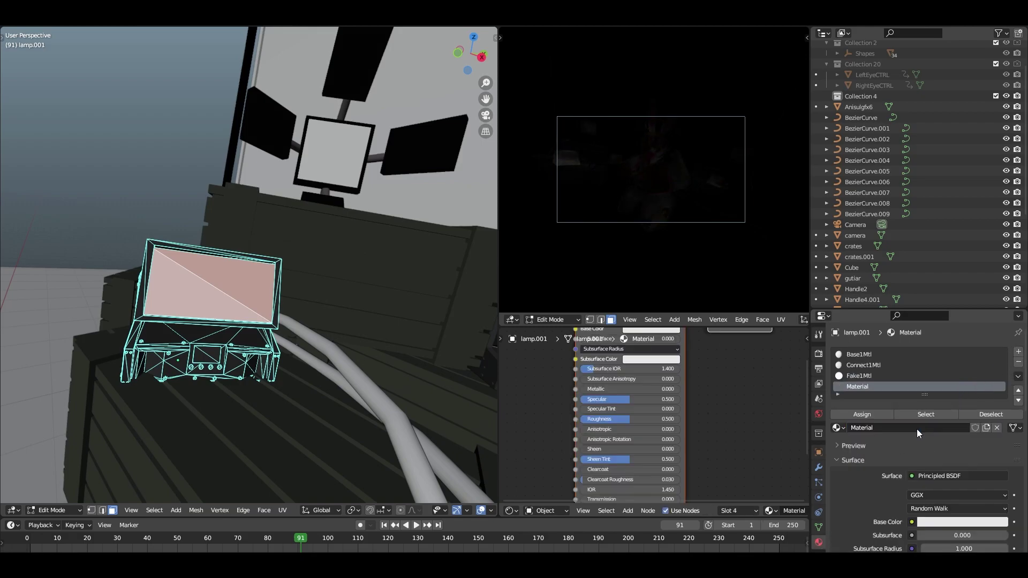
left_click(874, 413)
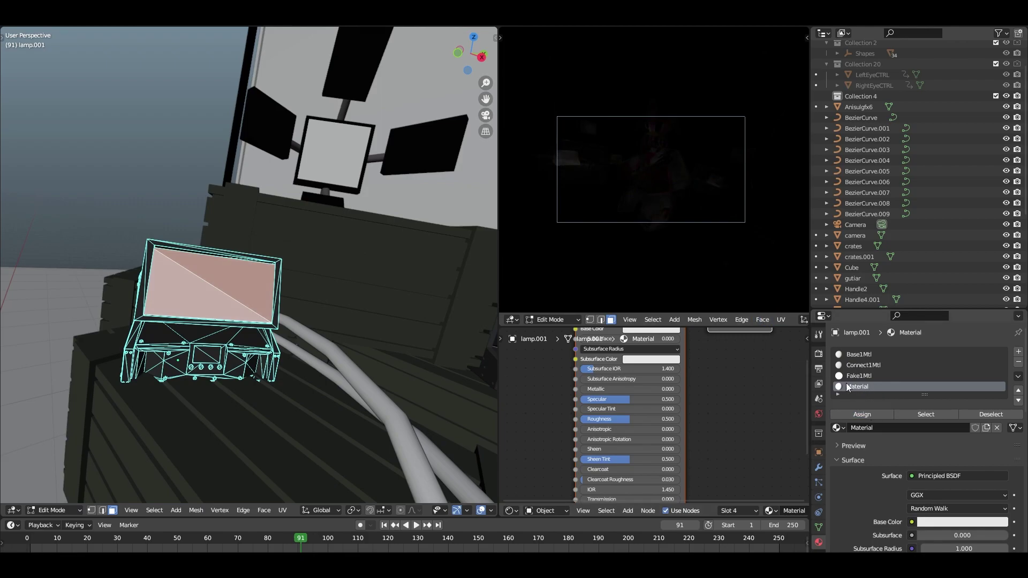
- Set the new material's emission colour to white and raise its emission strength
scroll(967, 503, "down", 14)
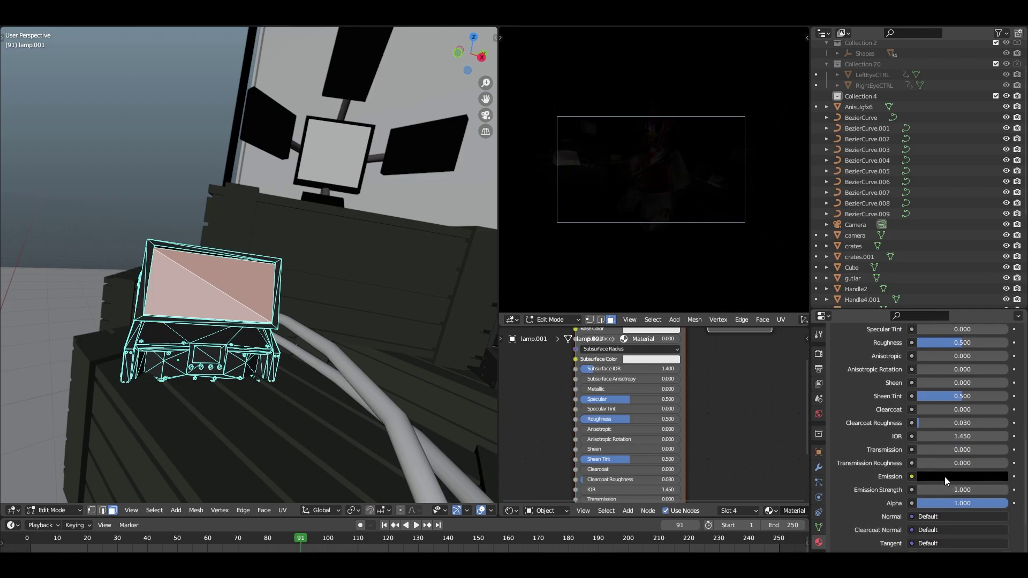
left_click(944, 476)
left_click_drag(1002, 393, 999, 324)
left_click(963, 490)
type("6.5")
key("Return")
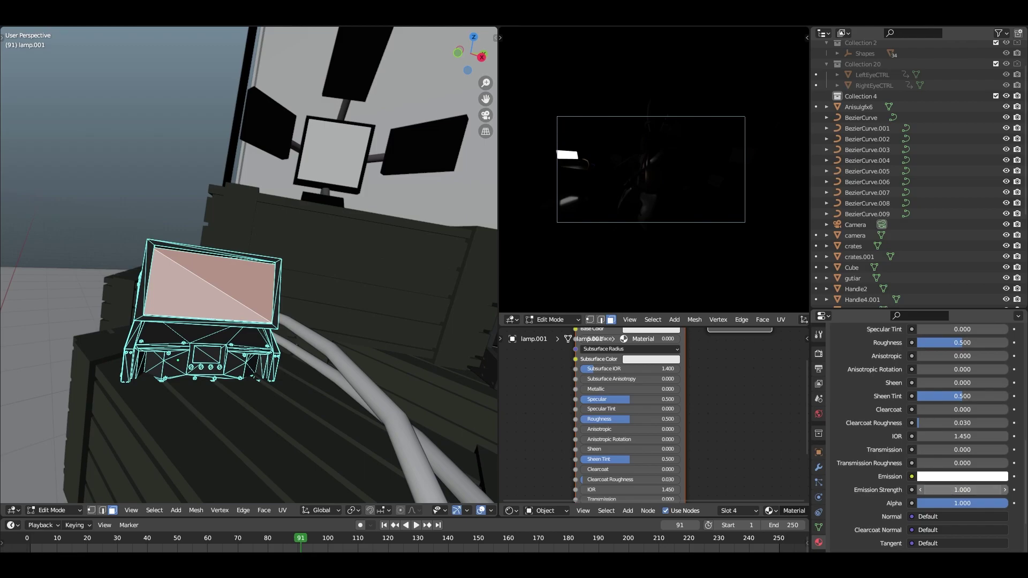
left_click_drag(962, 490, 989, 490)
- Leave the lamp's Edit Mode and edit the four-flap studio light behind the crates, with its centre panel faces selected
middle_click_drag(357, 232, 279, 257, "shift")
middle_click_drag(262, 219, 273, 219)
scroll(890, 448, "up", 5)
scroll(891, 448, "up", 8)
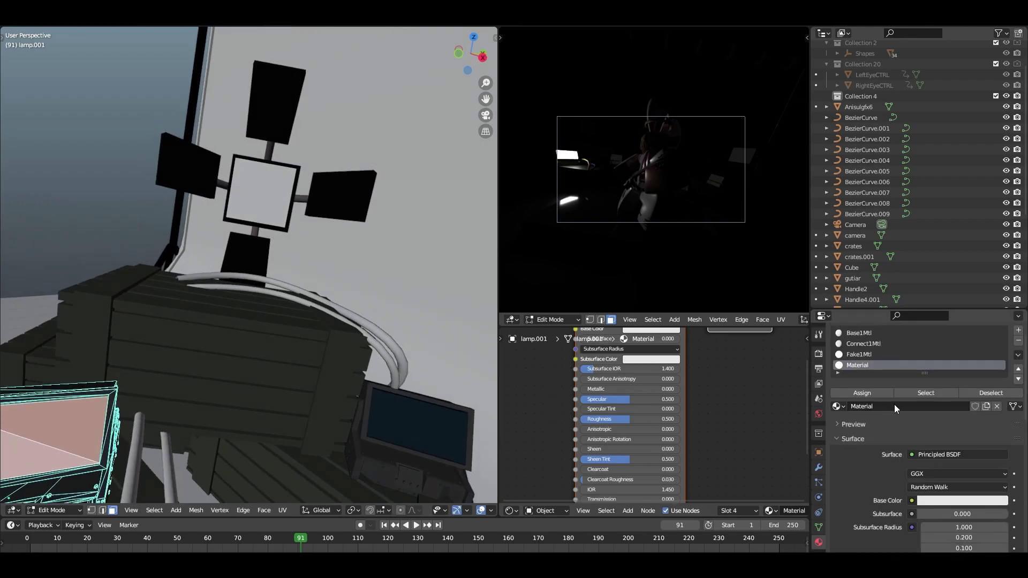
key("shift+grave")
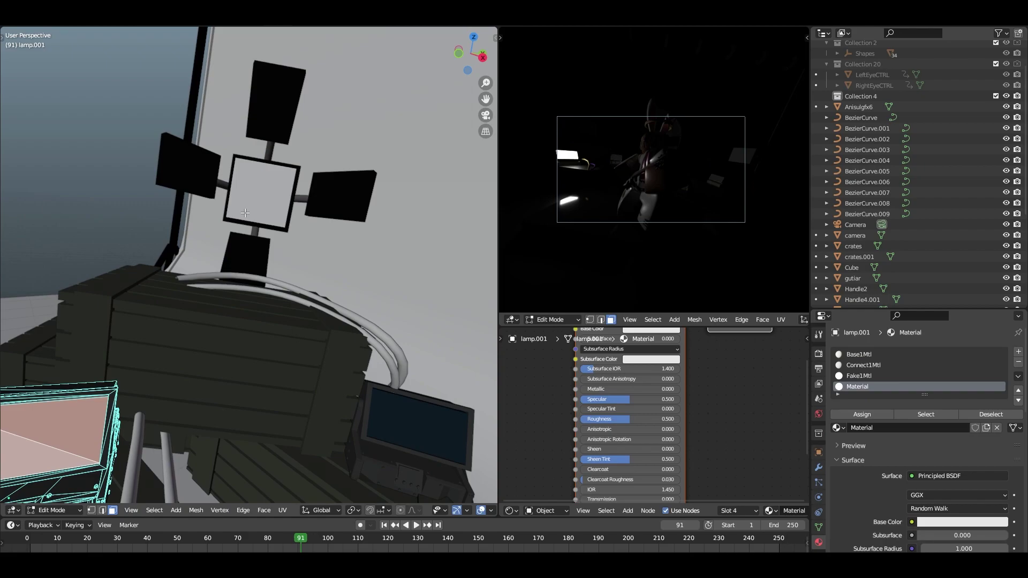
key("s")
key("w")
middle_click_drag(249, 264, 273, 249)
double_click(875, 427)
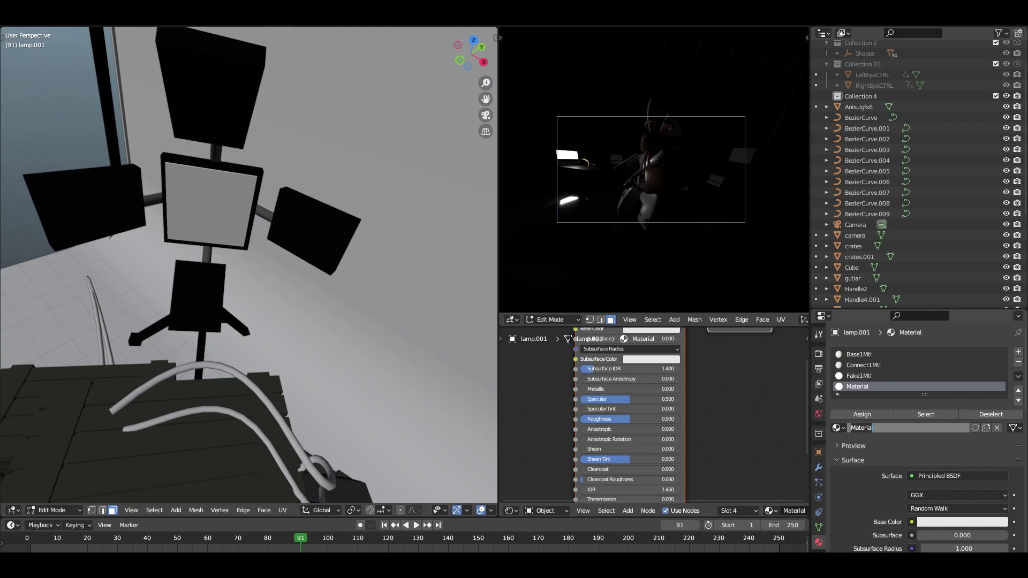
left_click(222, 192)
middle_click_drag(222, 193, 222, 195)
scroll(221, 195, "up", 2)
key("Tab")
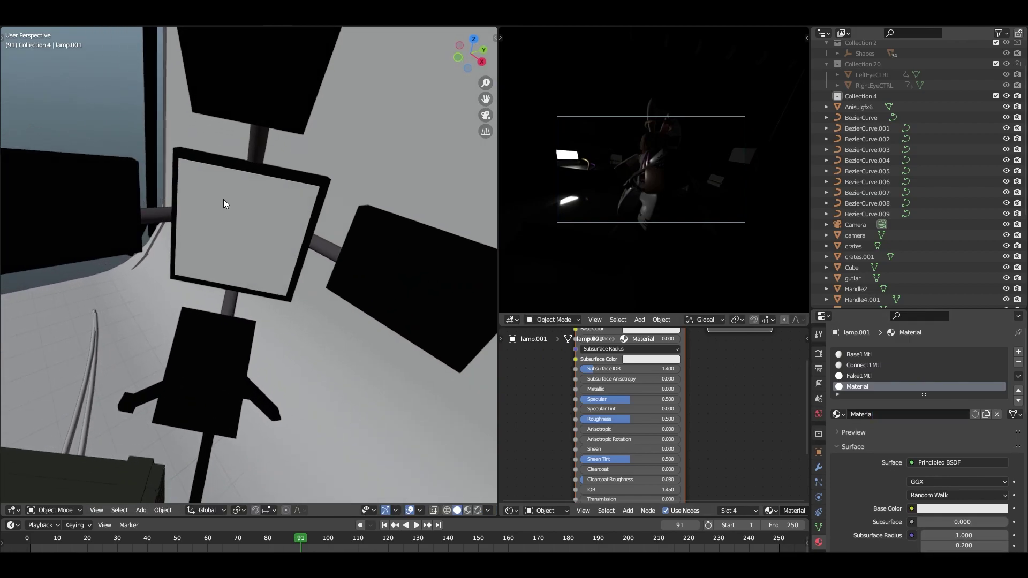
left_click(223, 203)
key("Tab")
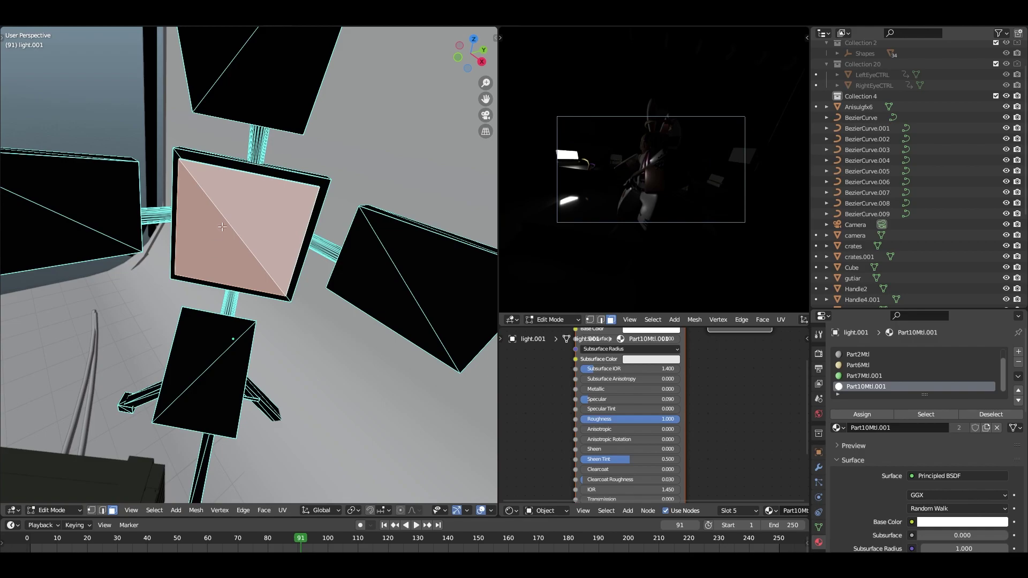
- Add a material slot to the studio light, choose the existing Material and assign it to the centre panel faces
left_click(1018, 357)
left_click(837, 428)
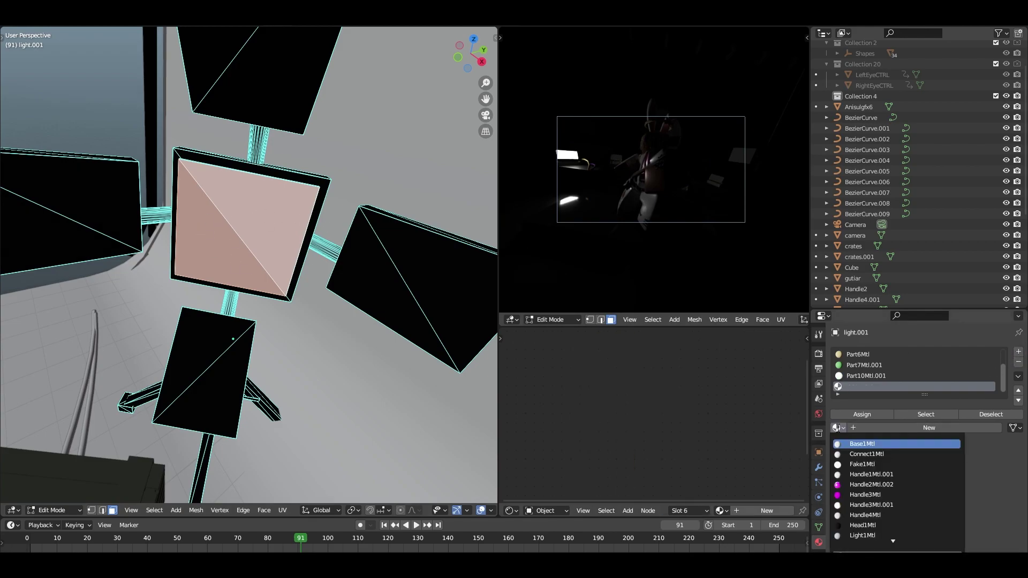
type("mat")
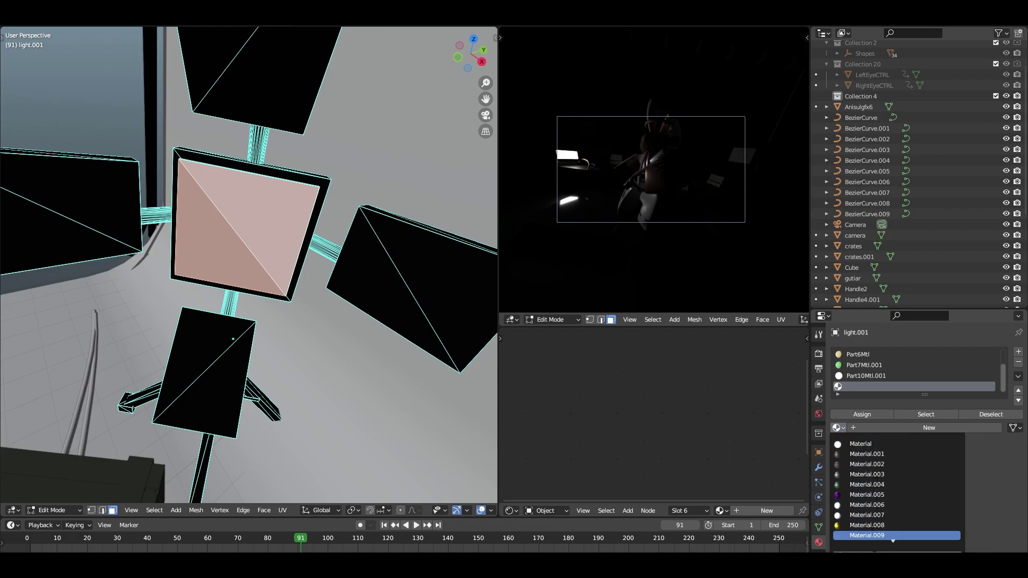
mouse_move(294, 373)
middle_mouse_down()
mouse_move(321, 363)
mouse_move(292, 374)
middle_mouse_up()
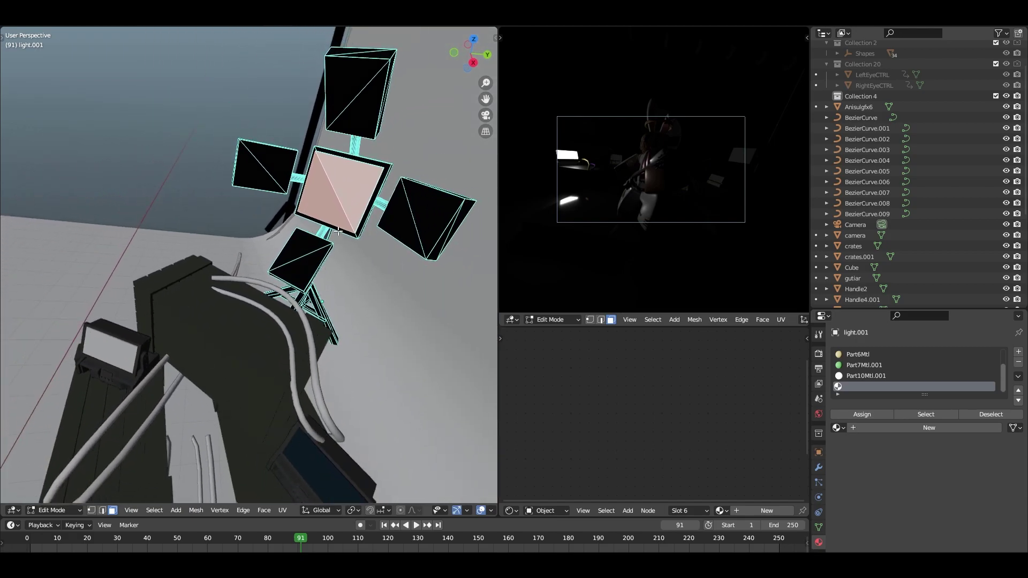
left_click(837, 427)
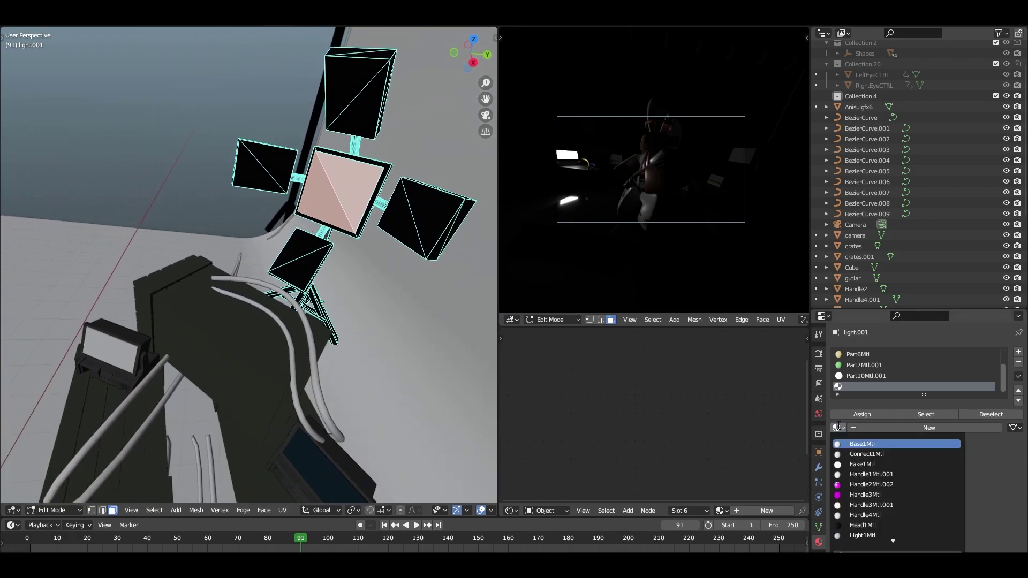
scroll(851, 444, "down", 3)
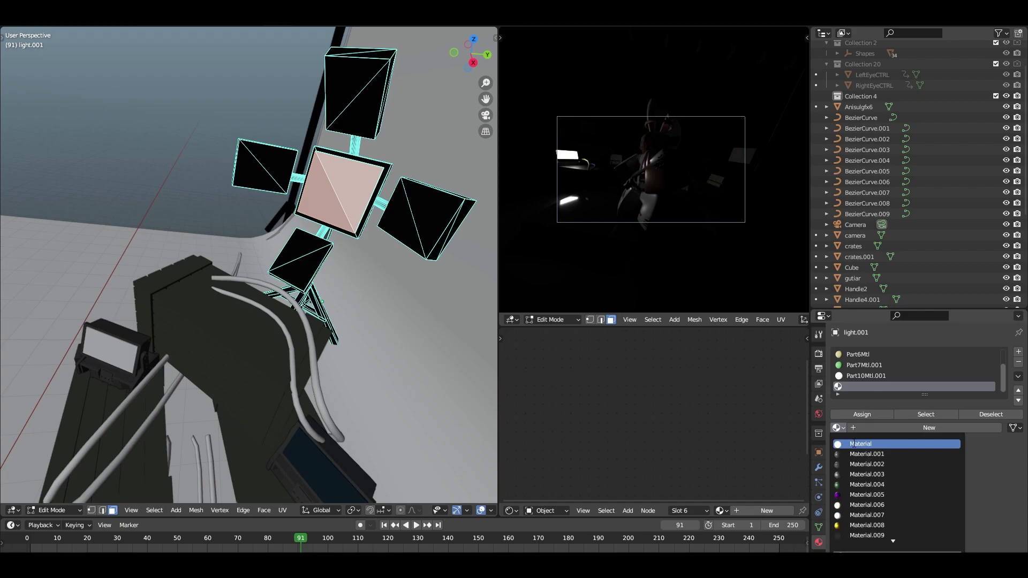
left_click(854, 447)
middle_click_drag(326, 233, 374, 228)
left_click(853, 416)
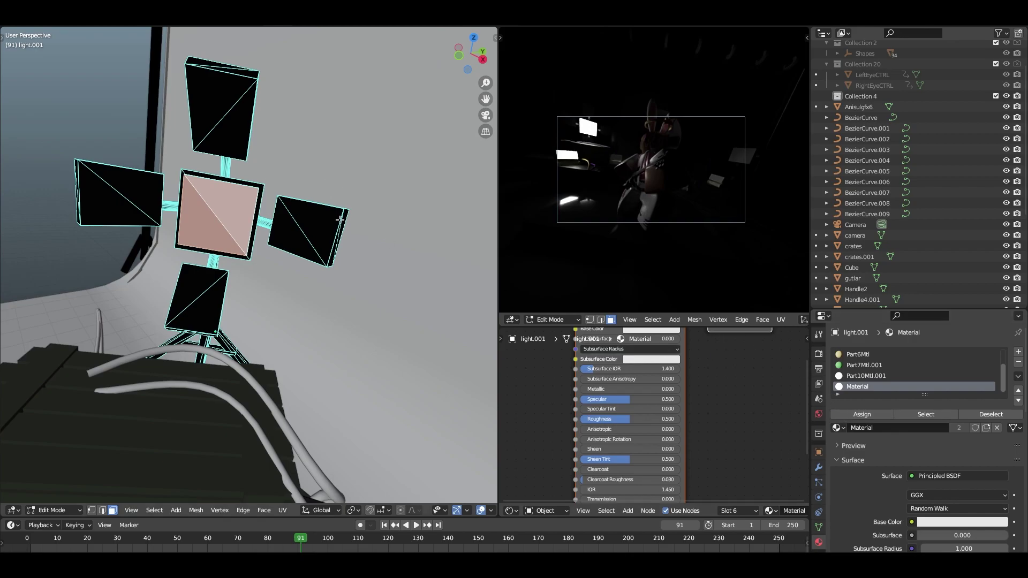
- Leave the studio light's Edit Mode and bring the shared material's emission settings into view
key("Tab")
scroll(233, 232, "down", 4)
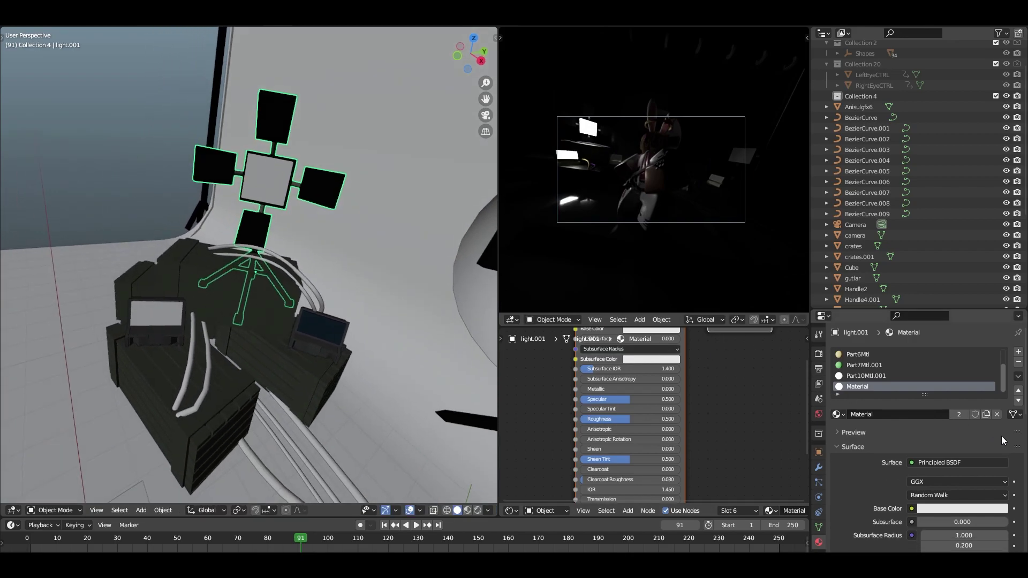
scroll(984, 448, "down", 6)
scroll(724, 445, "down", 1)
scroll(922, 477, "down", 12)
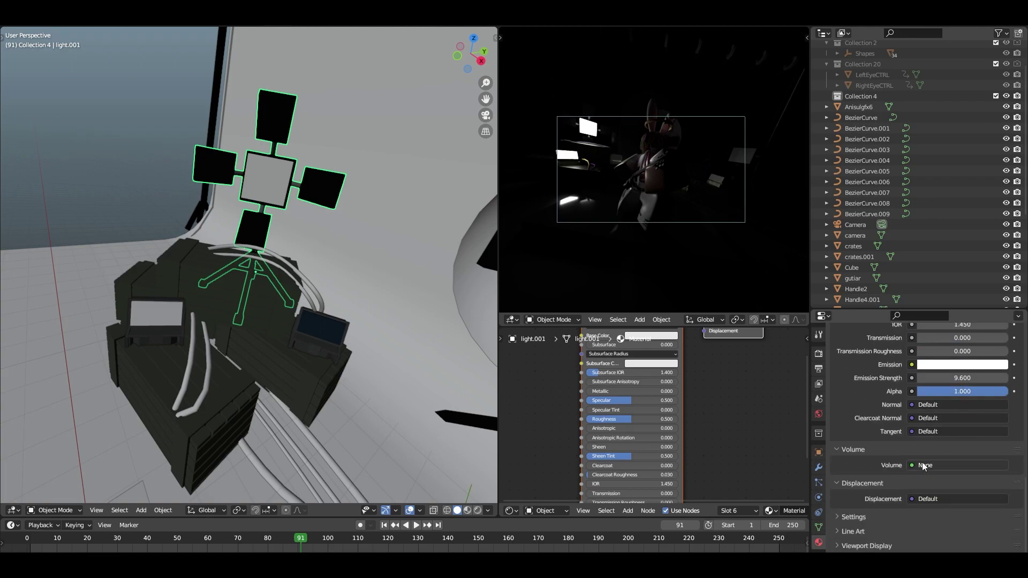
scroll(920, 465, "up", 2)
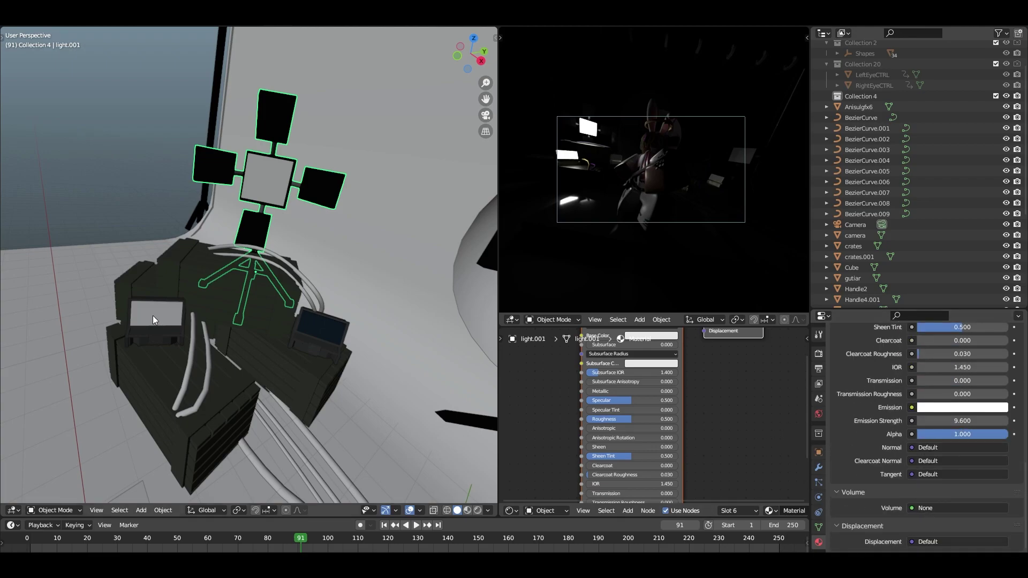
left_click(947, 406)
left_click_drag(961, 302, 991, 282)
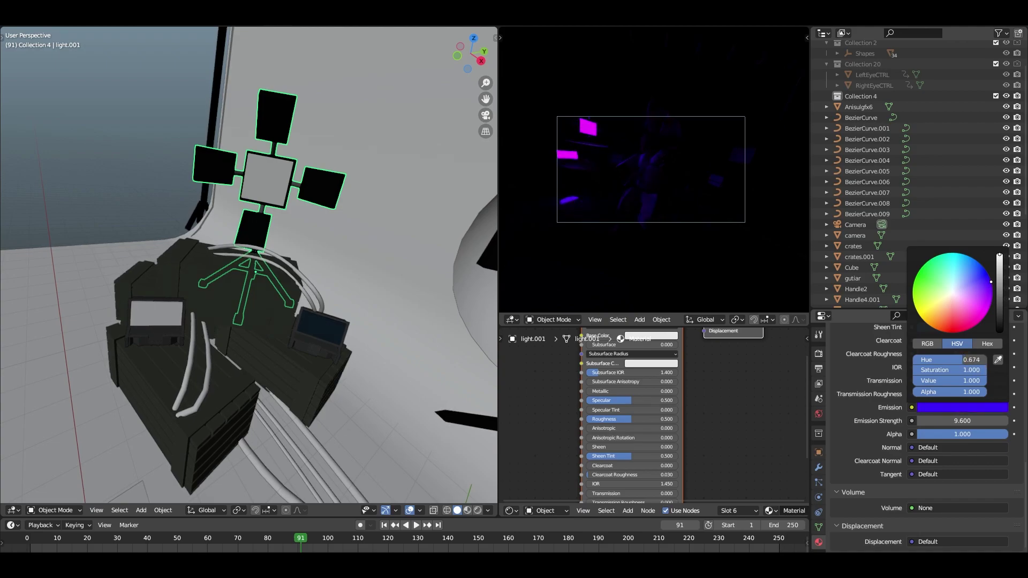
right_click(990, 282)
- Add a material slot to the second lamp on the crates, choose the existing Material and assign it to the screen faces
middle_click_drag(229, 255, 352, 347)
left_click(266, 308)
key("Tab")
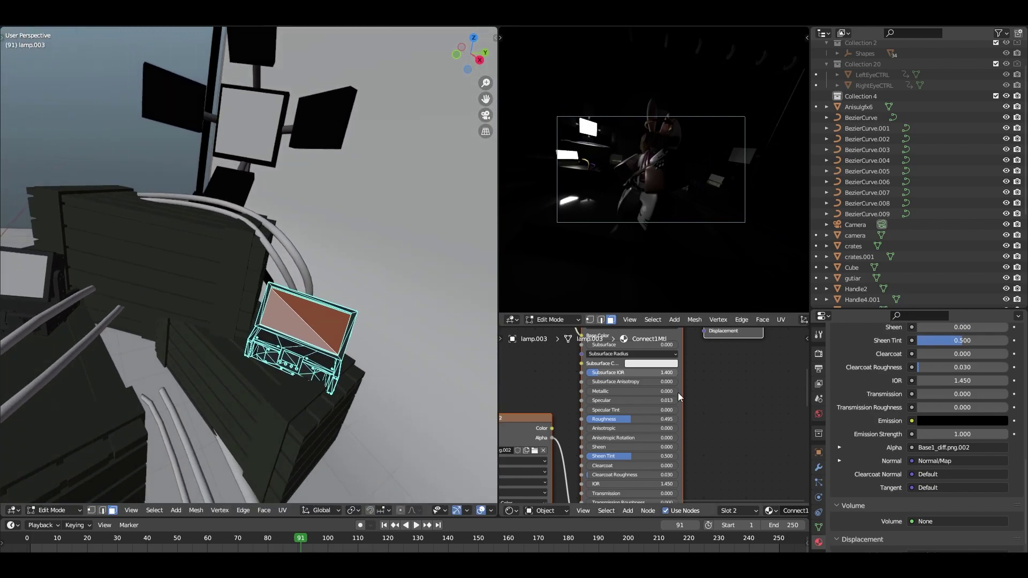
scroll(963, 404, "up", 12)
left_click(1016, 352)
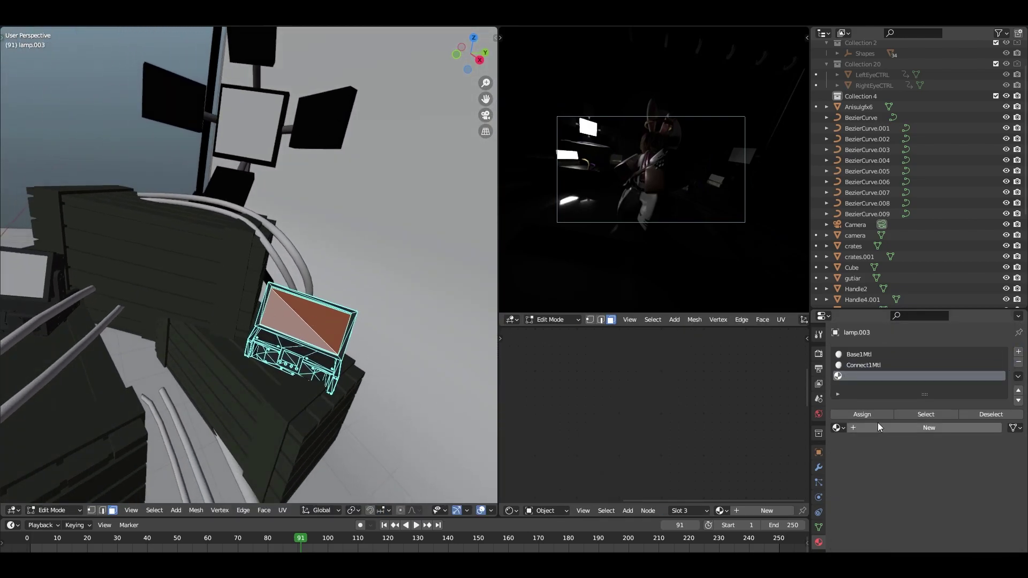
left_click(837, 427)
left_click(862, 443)
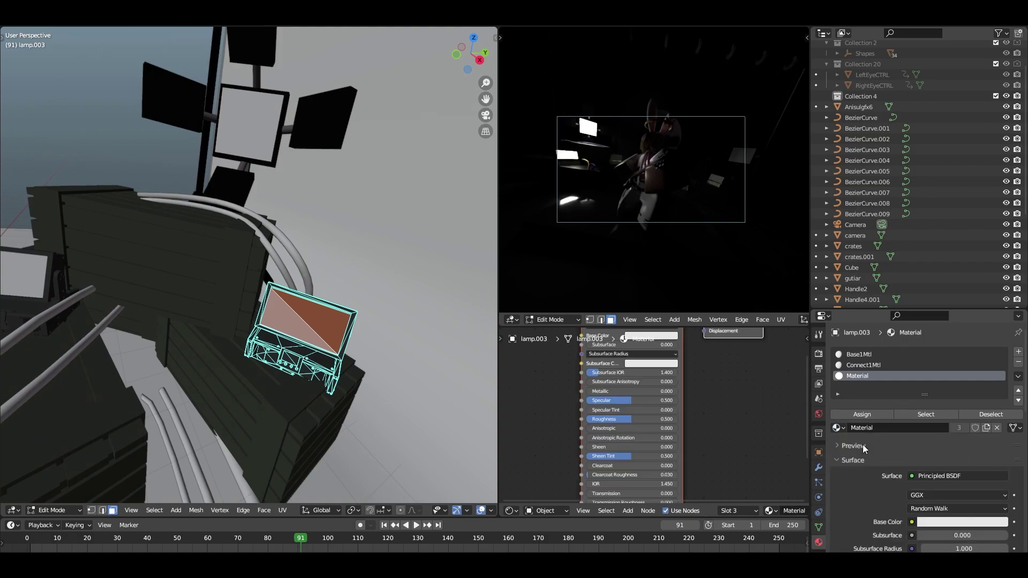
left_click(862, 414)
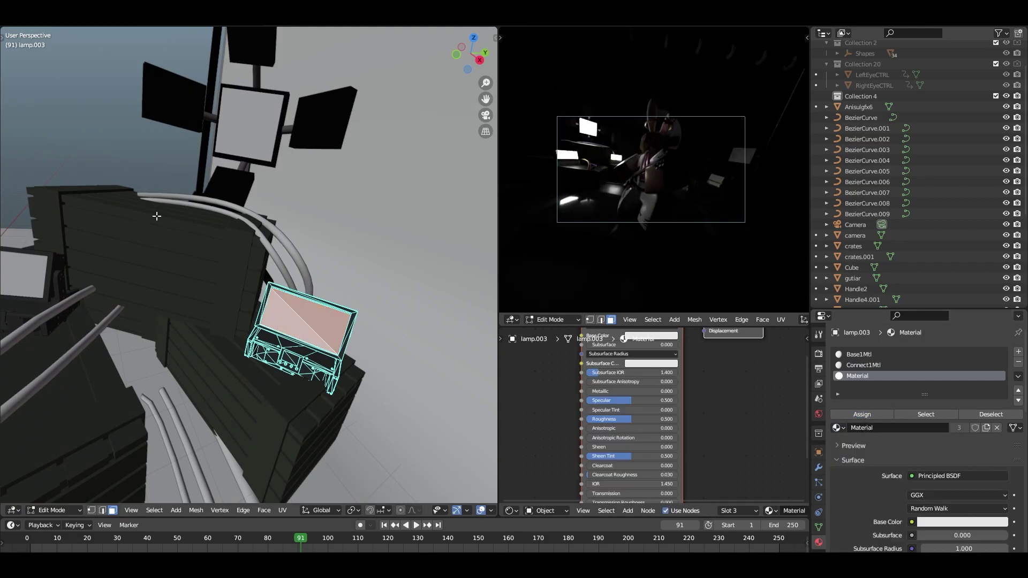
key("Tab")
- Give the lamp standing on the floor across the set a new slot with the existing Material on its screen faces
key("shift+grave")
key("s")
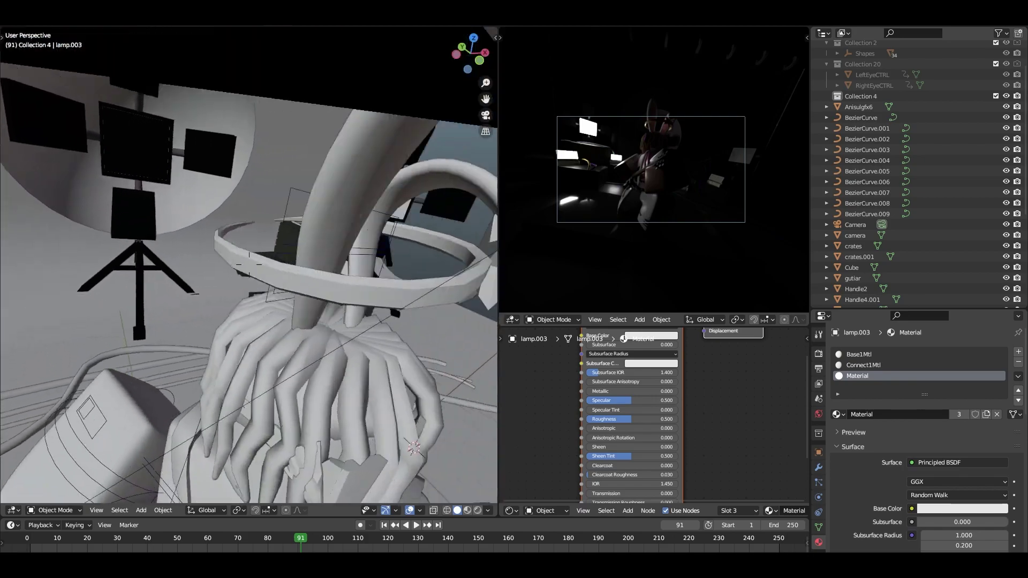
middle_click_drag(249, 254, 172, 235)
left_click(117, 317)
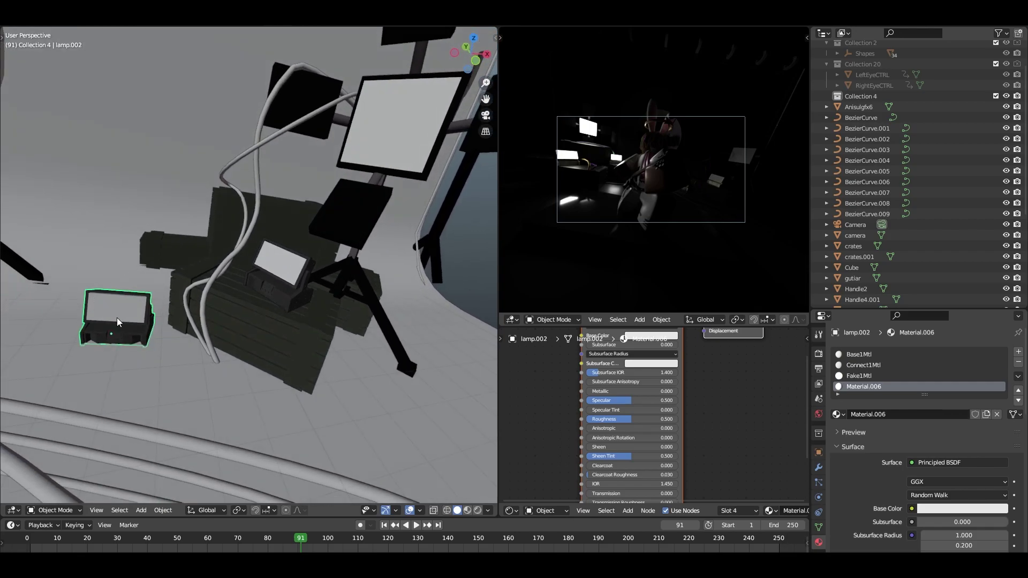
key("Tab")
left_click(1017, 351)
left_click(838, 428)
left_click(851, 444)
key("Tab")
- Add a slot with the existing Material to the lamp on the opposite crates and assign it to the screen faces
left_click(284, 278)
key("Tab")
left_click(1017, 351)
left_click(838, 427)
left_click(850, 443)
left_click(860, 414)
key("Tab")
- Assign the existing Material through a new slot to the opposite studio light's centre panel faces and return to the camera view
middle_click_drag(262, 198, 296, 176)
left_click(295, 177)
key("Tab")
left_click(1018, 352)
left_click(837, 427)
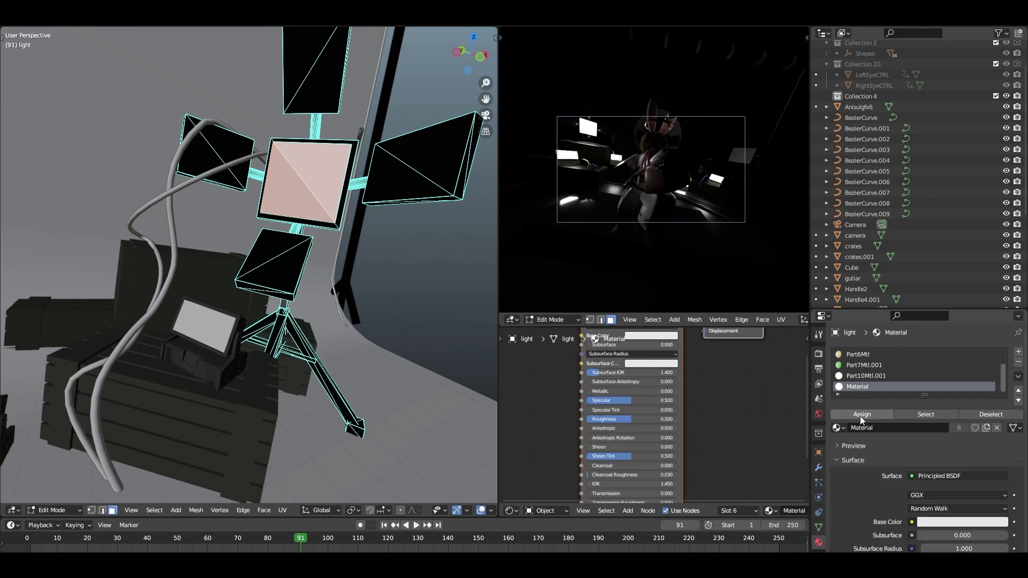
scroll(160, 295, "down", 10)
key("KP_0")
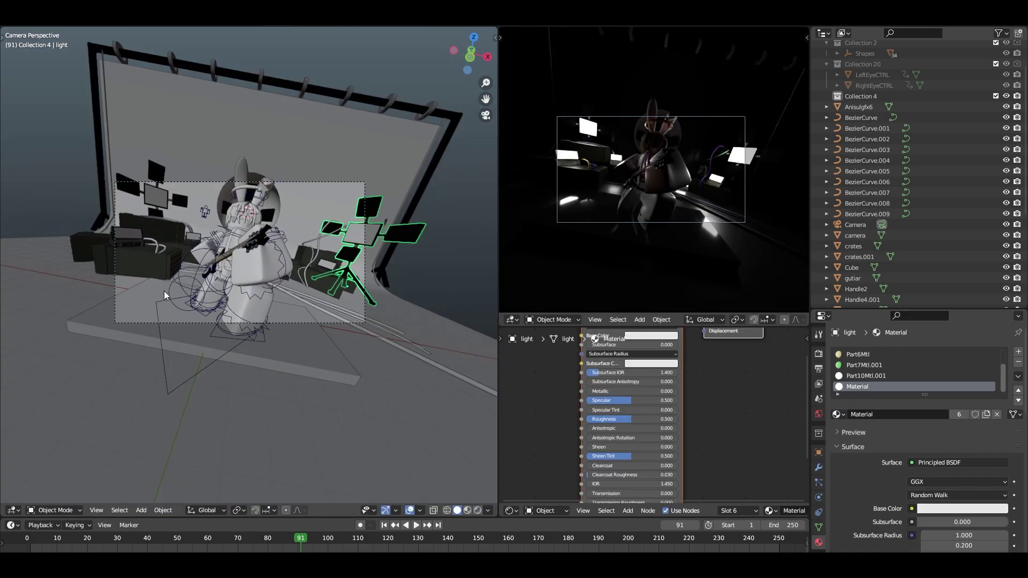
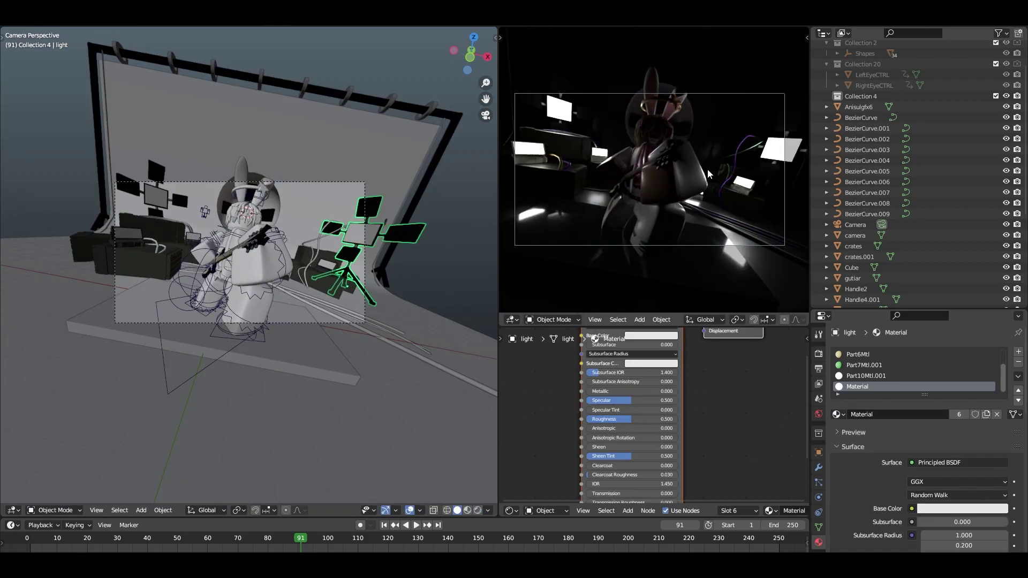
- Inspect the rendered camera view up close around the character's guitar and sleeve
key("Home")
scroll(707, 173, "down", 1)
middle_click_drag(692, 179, 594, 201, "shift")
scroll(642, 184, "up", 5)
scroll(634, 191, "up", 3)
scroll(595, 202, "down", 5)
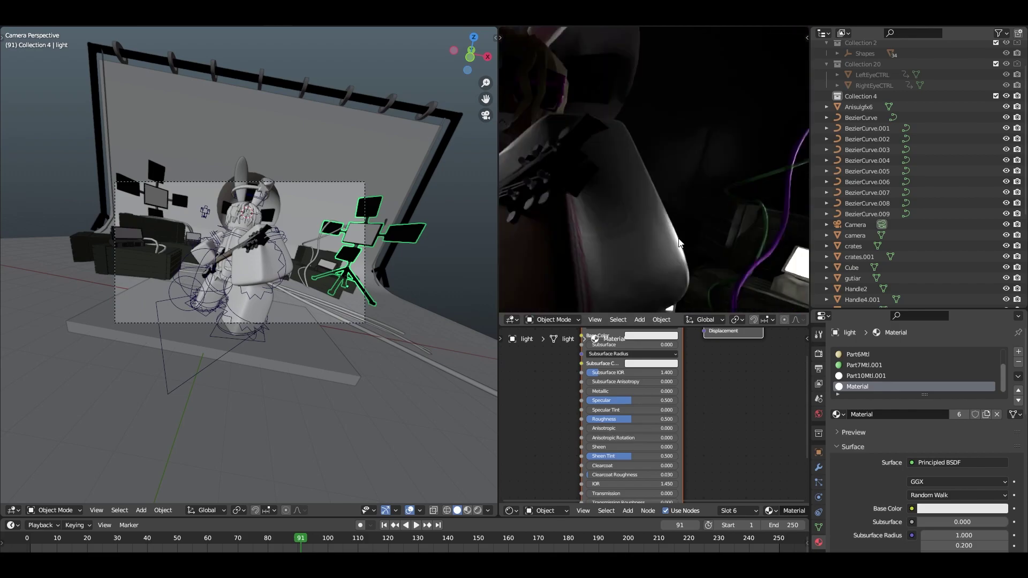
scroll(639, 223, "down", 1)
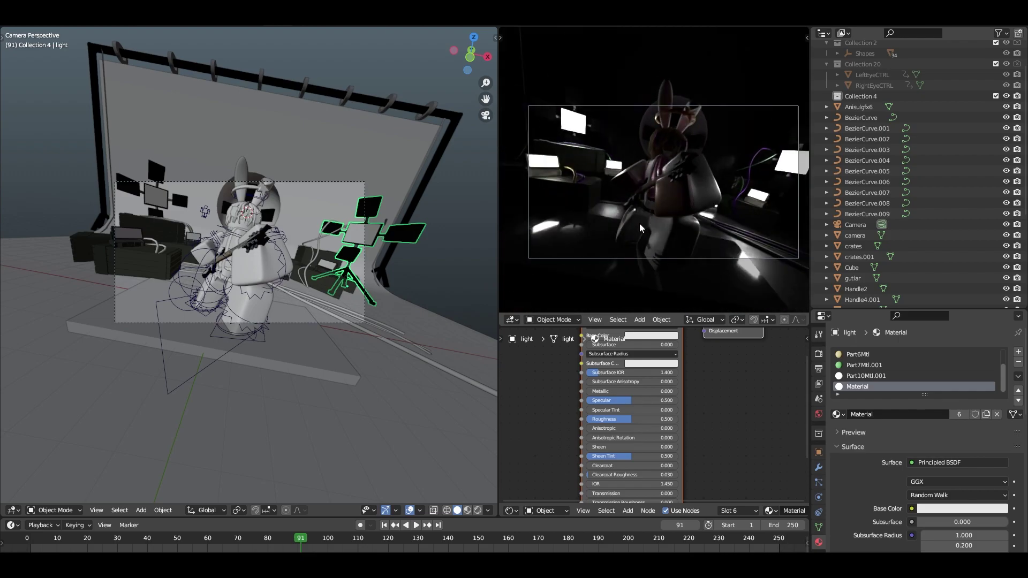
- Select the first lamp on the crates and change the shared material's emission colour to purple
middle_click_drag(159, 253, 187, 310)
scroll(225, 267, "down", 4)
key("shift+grave")
key("w")
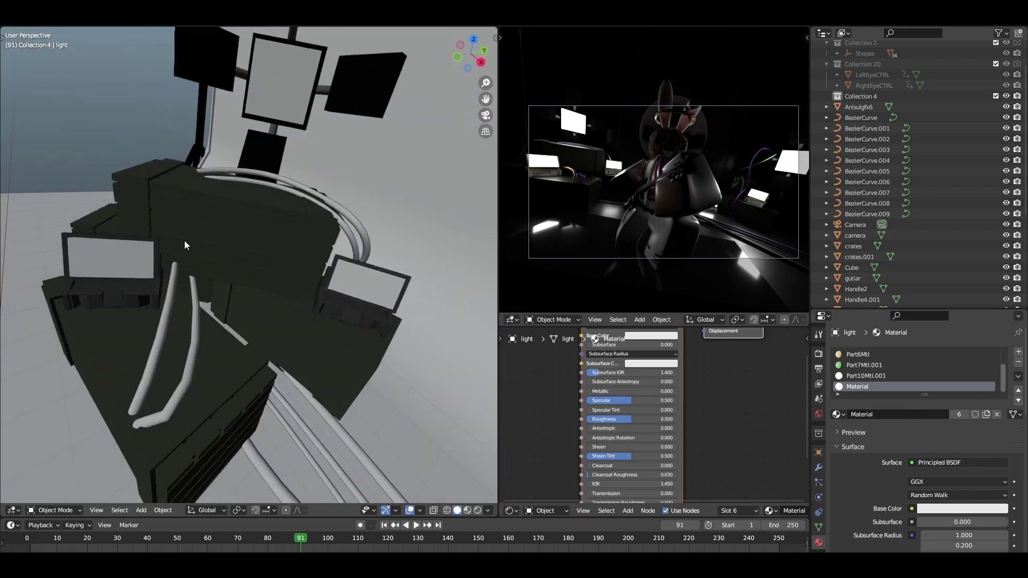
scroll(927, 449, "down", 15)
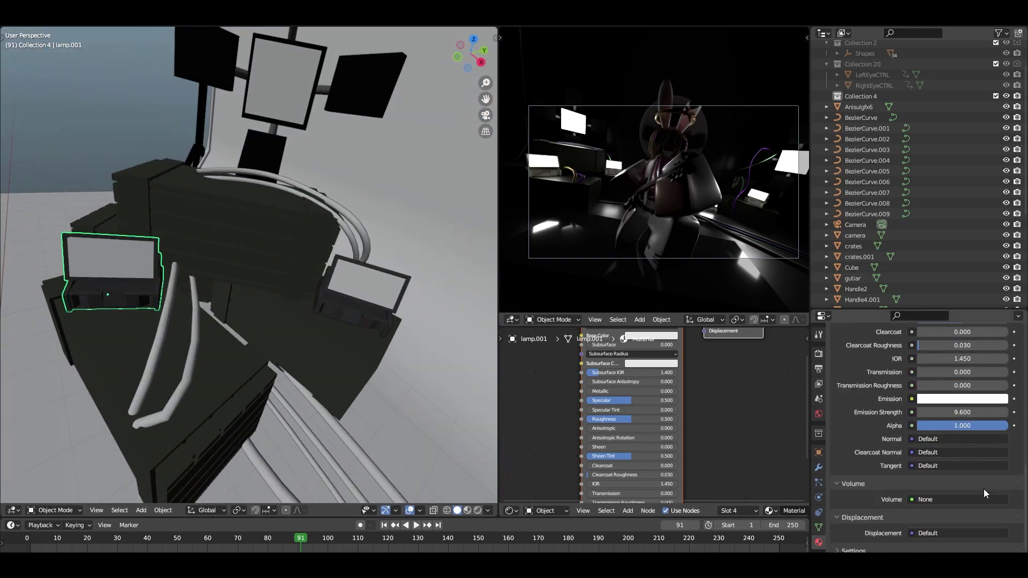
left_click(965, 399)
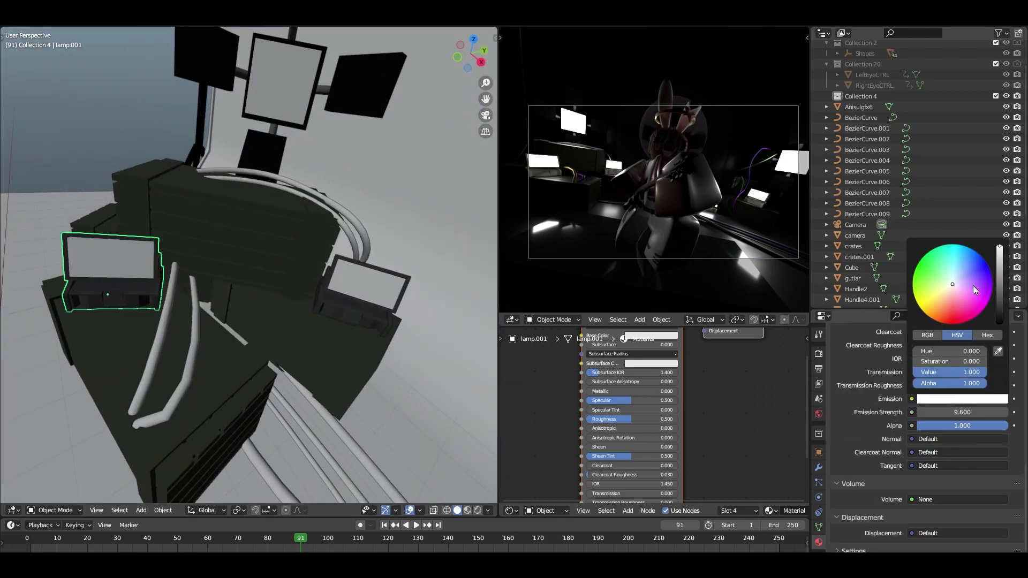
left_click_drag(972, 286, 975, 281)
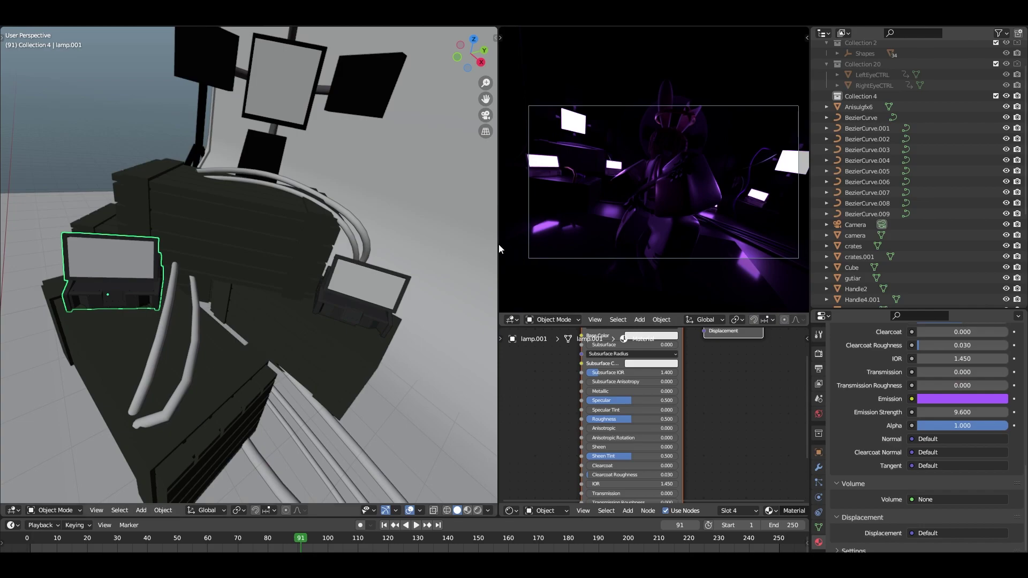
- Add an area light and move it away from the character towards the crates
scroll(246, 247, "down", 5)
mouse_move(246, 248)
middle_mouse_down()
mouse_move(343, 243)
mouse_move(238, 268)
mouse_move(236, 253)
middle_mouse_up()
key("shift+a")
mouse_move(315, 281)
left_click(358, 320)
key("w")
left_click(249, 264)
key("g")
left_click(333, 326)
- Move the area light over to the crates, rotating it towards the character and scaling it up
key("shift+grave")
key("a")
left_click(249, 264)
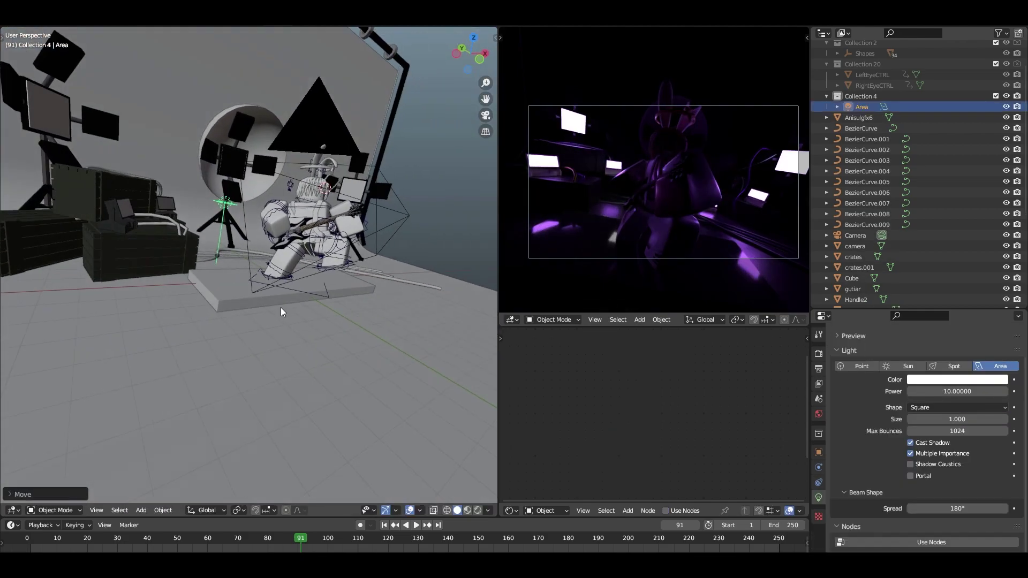
key("g")
left_click(193, 209)
key("r")
left_click(188, 196)
key("s")
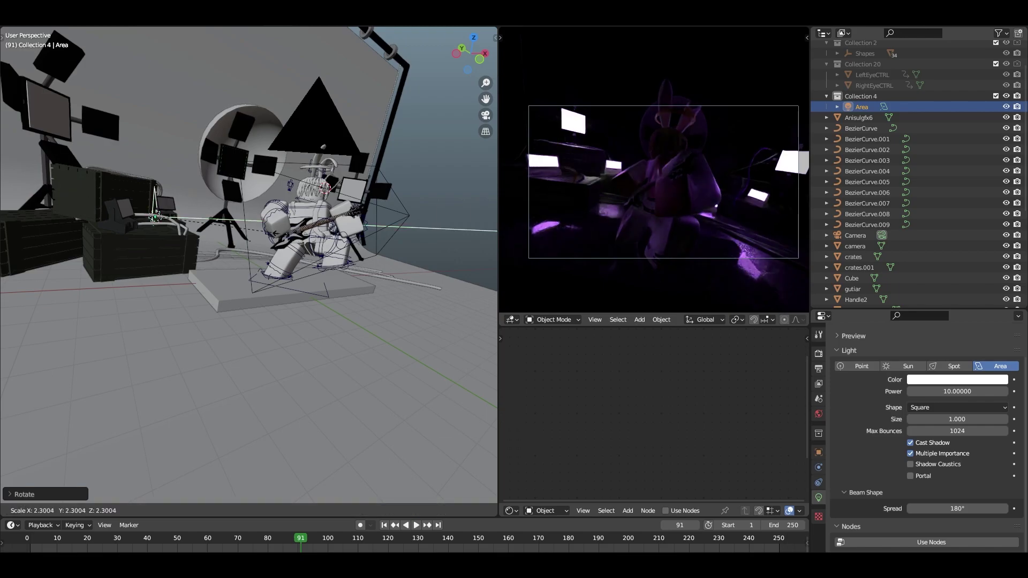
left_click(227, 173)
- Move the area light onto the screen of the first lamp on the crates
key("shift+grave")
key("w")
left_click(249, 265)
key("g")
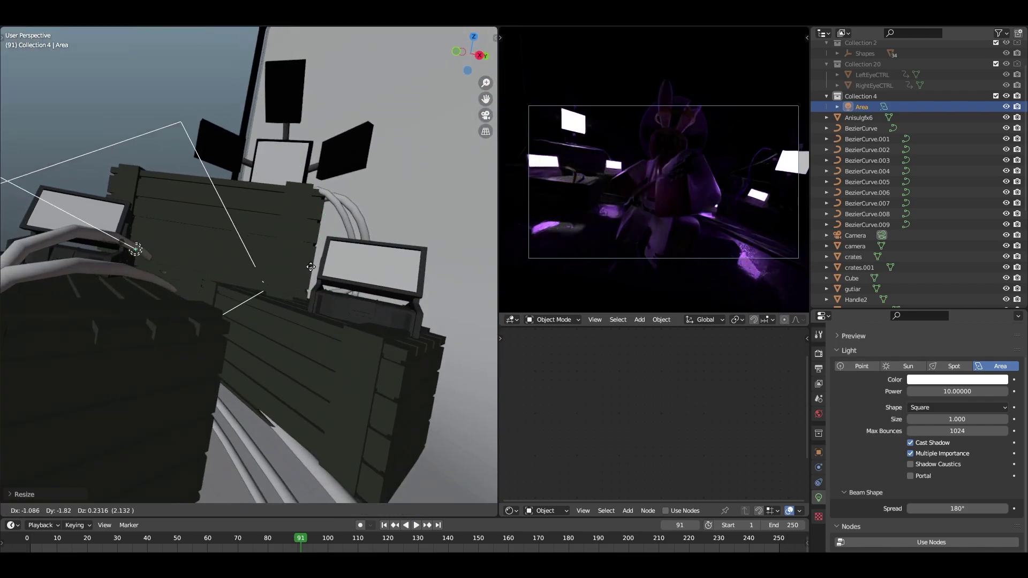
left_click(75, 194)
- Rotate the area light to shine from the lamp screen towards the character and raise its power to about 99
key("shift+grave")
key("s")
middle_click_drag(249, 275, 293, 258)
key("r")
left_click(190, 221)
key("r")
key("r")
left_click(188, 201)
middle_click_drag(405, 235, 327, 227)
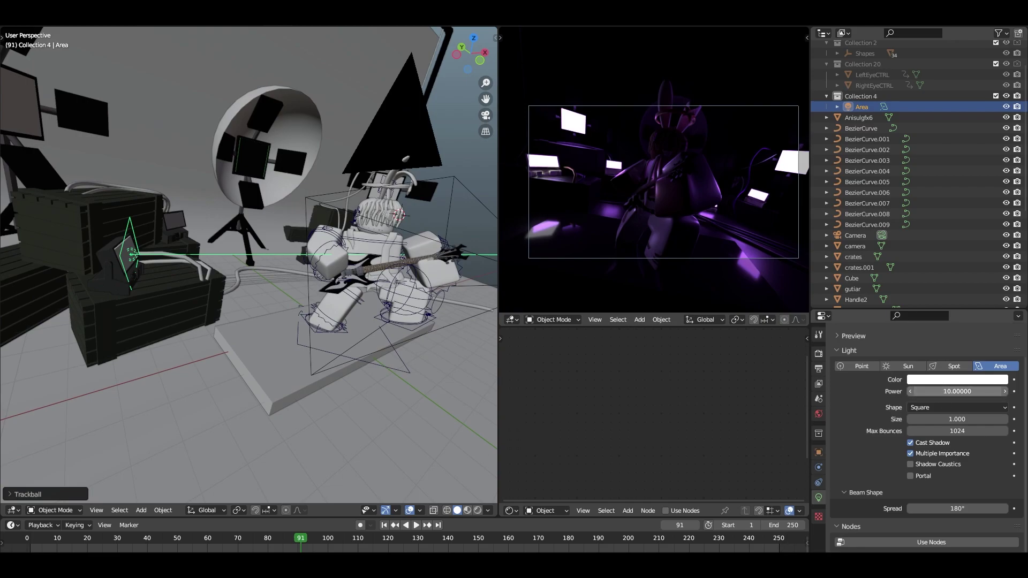
left_click_drag(957, 391, 984, 392)
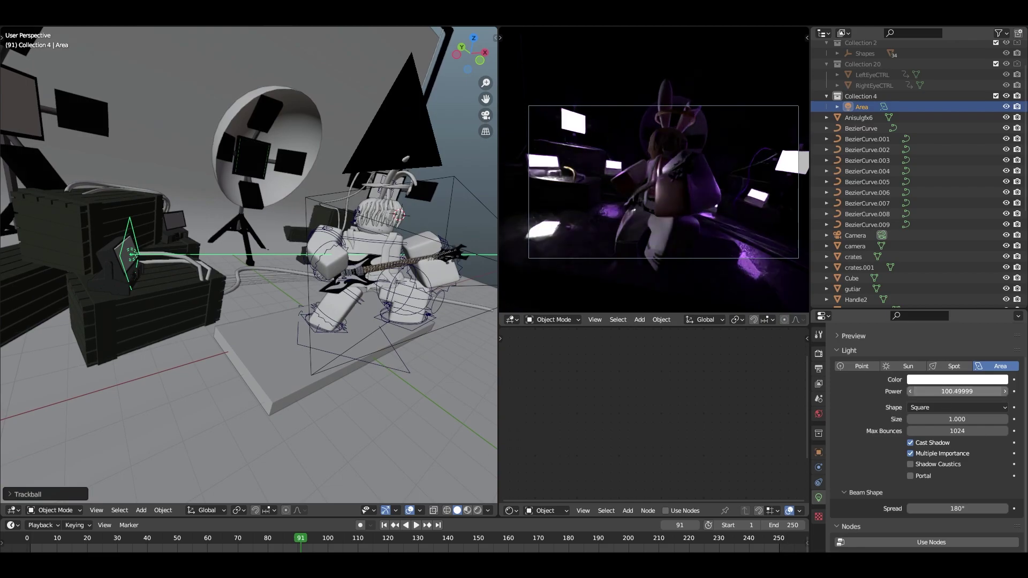
- Duplicate the area light and move the copy in front of the centre panel of the studio light behind the crates
middle_click_drag(162, 351, 166, 356)
key("shift+d")
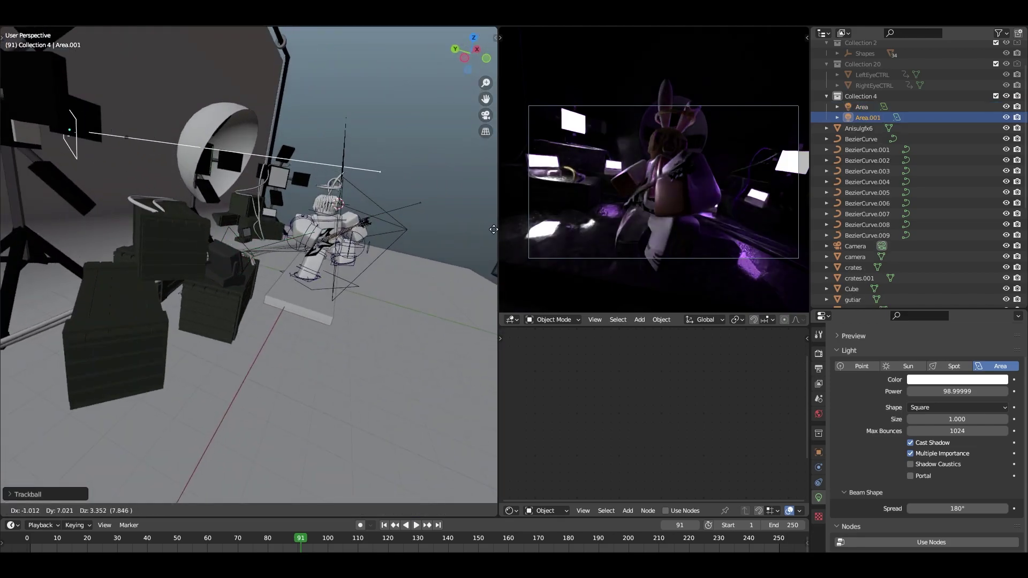
left_click(481, 226)
middle_click_drag(356, 221, 313, 214)
scroll(263, 190, "up", 3)
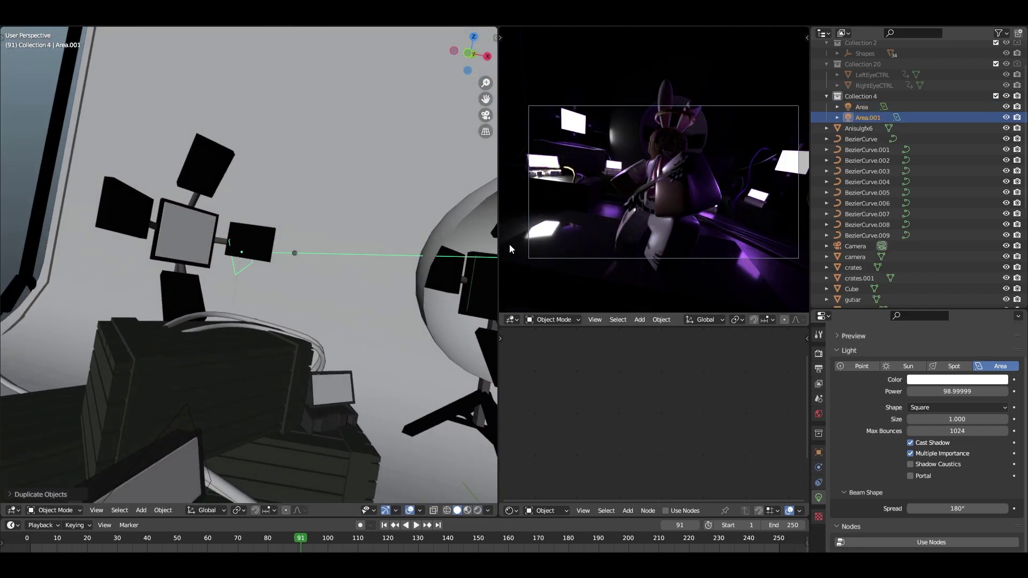
middle_click_drag(286, 250, 240, 245)
key("g")
left_click(184, 230)
- Rotate the copied area light so it points from the studio light towards the character
key("r")
key("r")
left_click(174, 243)
middle_click_drag(175, 243, 337, 268)
key("shift+grave")
left_click(249, 265)
key("r")
left_click(246, 353)
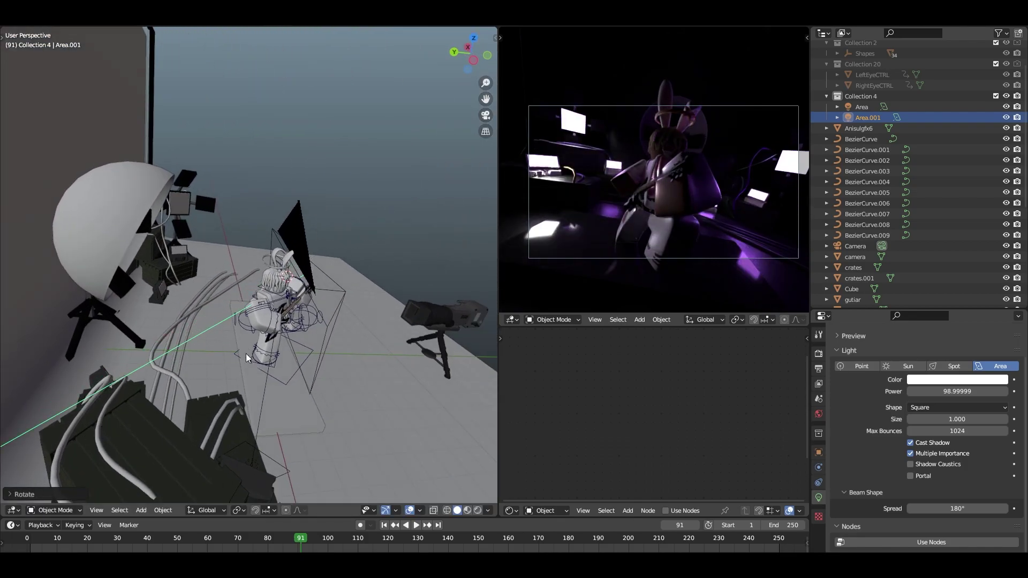
- Adjust the copied area light's height along the Z axis to line up with the studio light's centre panel
key("shift+grave")
key("w")
left_click(249, 264)
key("g")
key("z")
left_click(246, 351)
- Duplicate the area light again and move the new copy to the second lamp on the crates
key("shift+grave")
key("a")
key("shift+d")
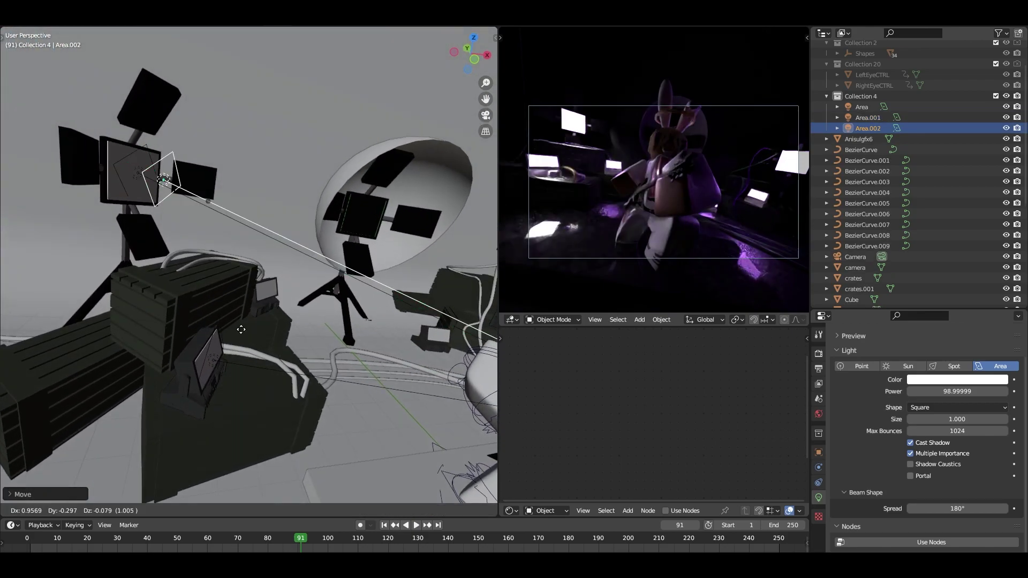
left_click(345, 431)
scroll(344, 432, "up", 6)
key("s")
left_click(249, 264)
key("g")
left_click(390, 479)
- Rotate the second lamp's area light so it points at the character
key("shift+grave")
key("d")
left_click(249, 265)
key("r")
left_click(297, 54)
key("shift+grave")
key("s")
middle_click_drag(248, 264, 301, 51)
key("r")
left_click(368, 134)
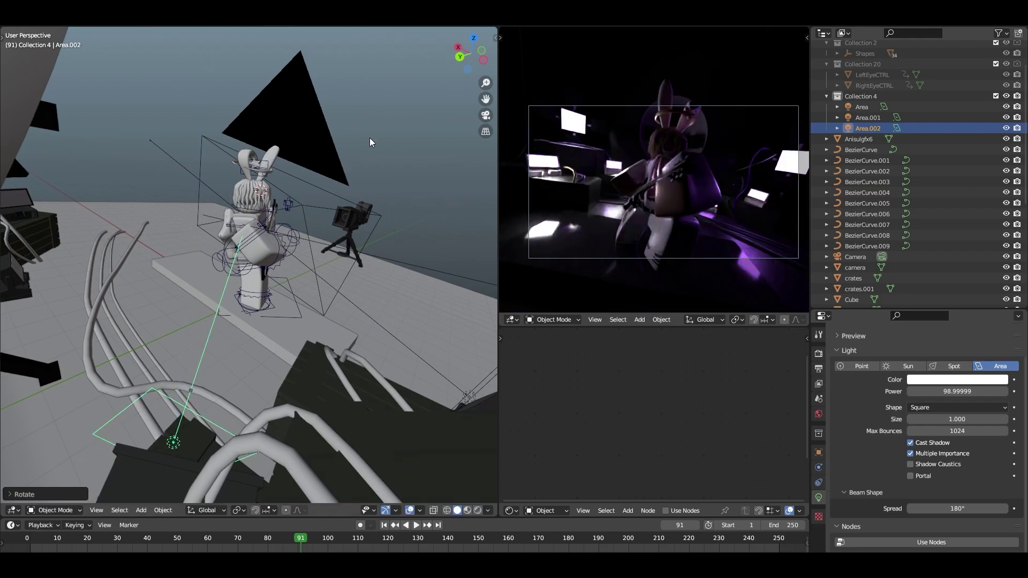
- Duplicate the area light to the floor lamp across the set and rotate the copy about the Z axis
key("shift+grave")
key("d")
middle_click_drag(252, 262, 369, 138)
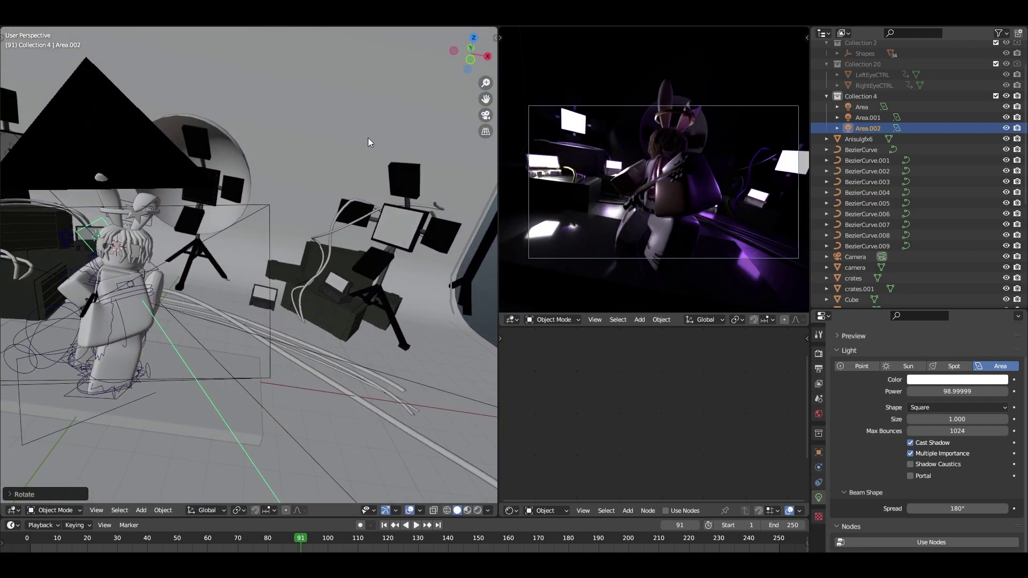
key("shift+d")
left_click(314, 307)
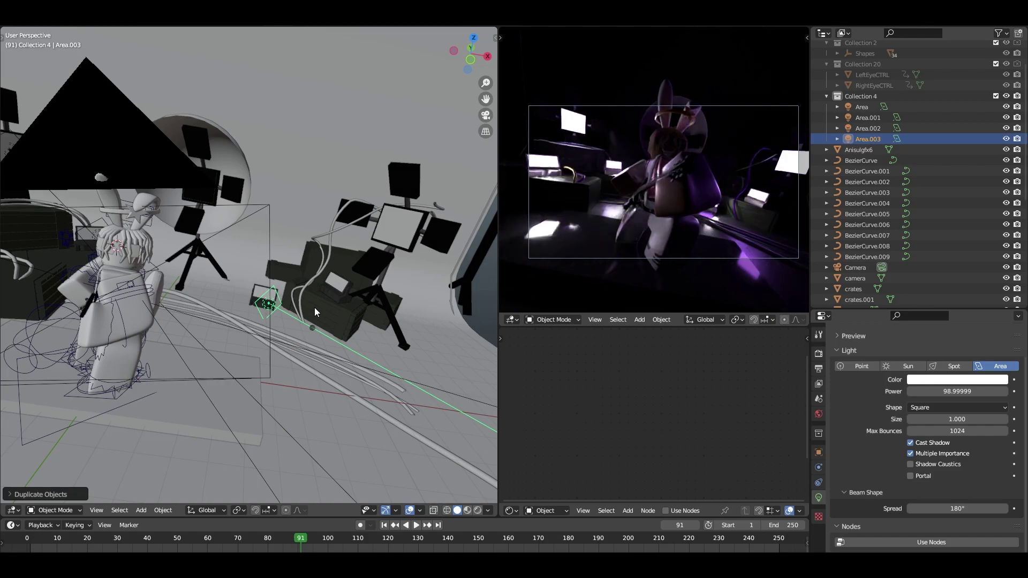
key("r")
key("z")
left_click(279, 333)
- Duplicate the area light to the lamp on the opposite crates and rotate the copy freely towards the character
middle_click_drag(279, 333, 300, 251)
key("shift+d")
left_click(321, 214)
middle_click_drag(321, 214, 225, 300)
key("r")
key("r")
left_click(295, 246)
- Duplicate the area light to the opposite studio light's centre panel and aim the copy at the character
key("shift+d")
left_click(282, 222)
scroll(282, 222, "down", 5)
mouse_move(282, 222)
middle_mouse_down()
mouse_move(214, 235)
mouse_move(199, 252)
mouse_move(262, 275)
mouse_move(249, 265)
mouse_move(282, 223)
middle_mouse_up()
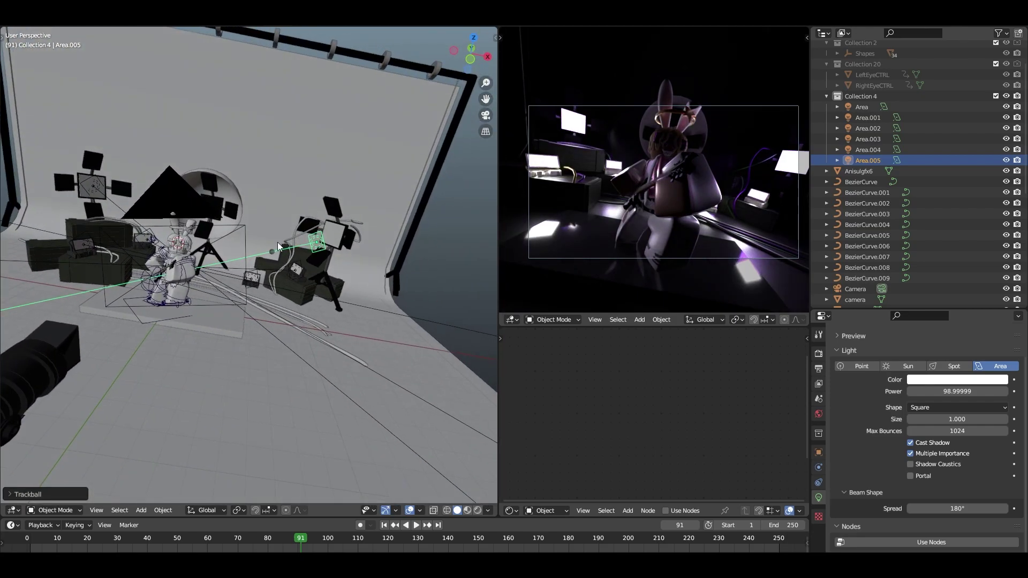
- Add a spot light and move it up about 4.2 units along the Z axis, above the character
middle_click_drag(244, 243, 255, 242)
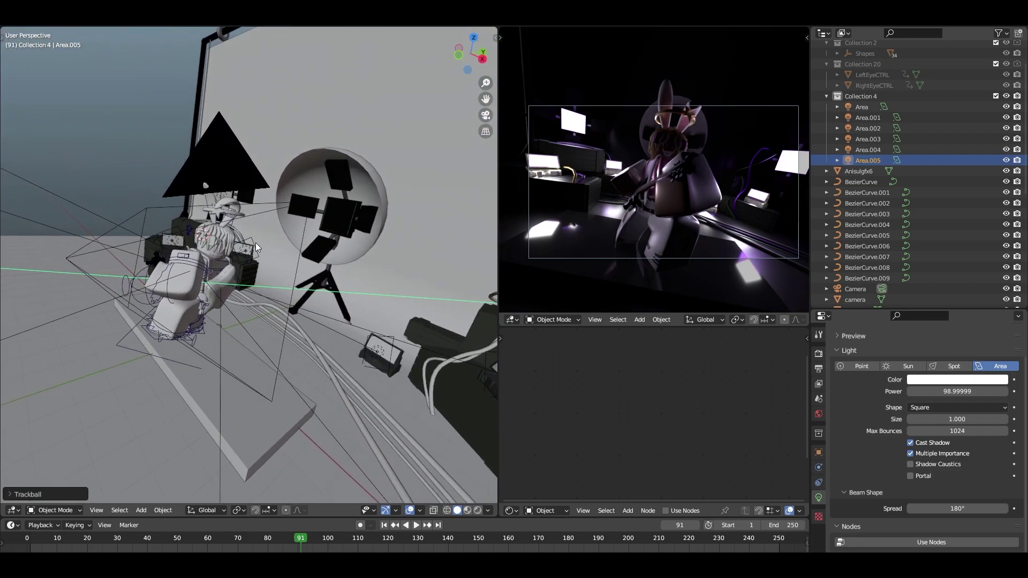
key("shift+a")
mouse_move(255, 242)
left_click(300, 266)
key("g")
key("z")
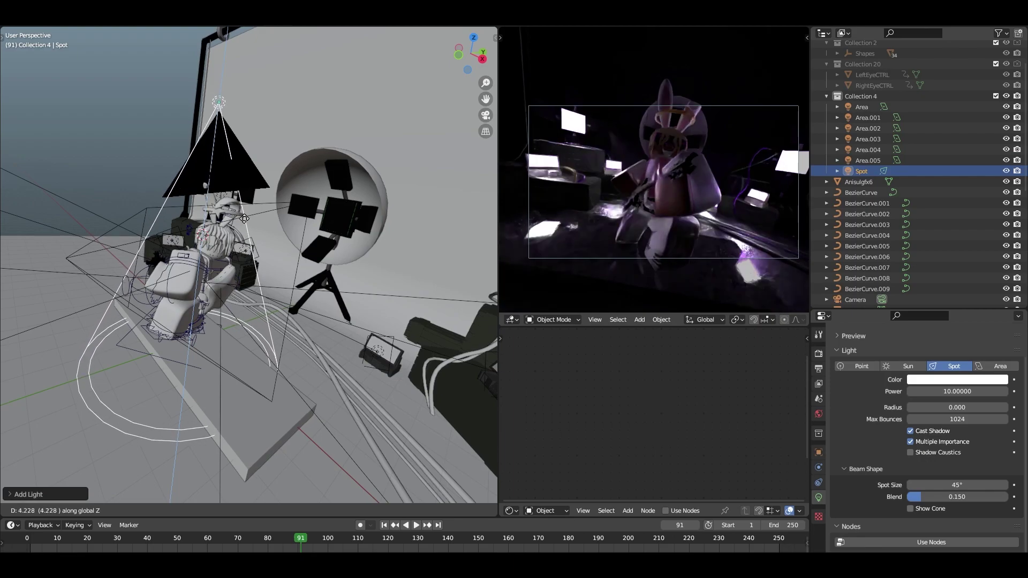
left_click(244, 222)
middle_click_drag(244, 222, 219, 232)
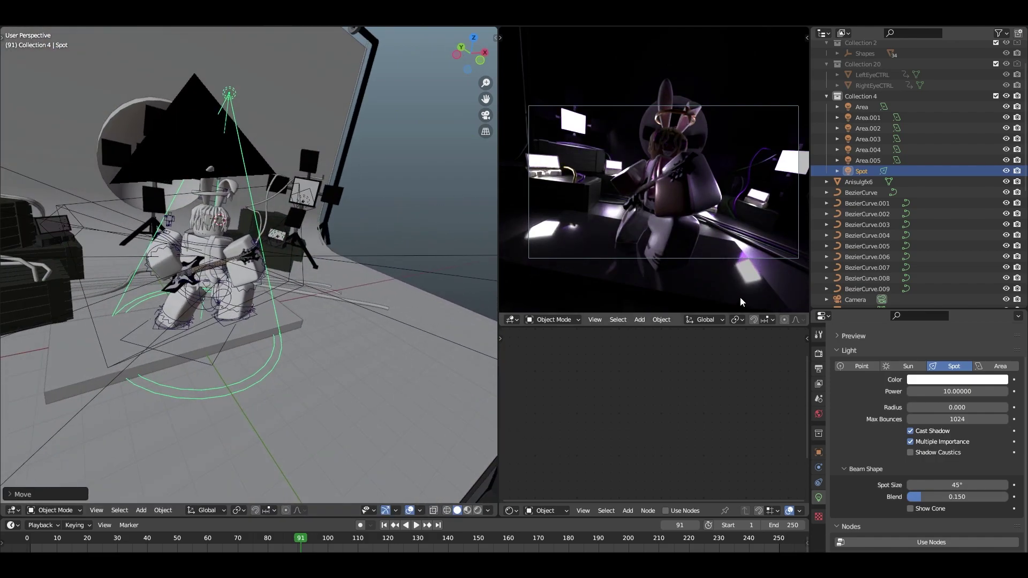
- Set the overhead spot light's power to 116.8 and its colour to purple, hue 0.730 and saturation 0.740
mouse_move(961, 394)
left_mouse_down()
mouse_move(985, 394)
mouse_move(972, 391)
left_mouse_up()
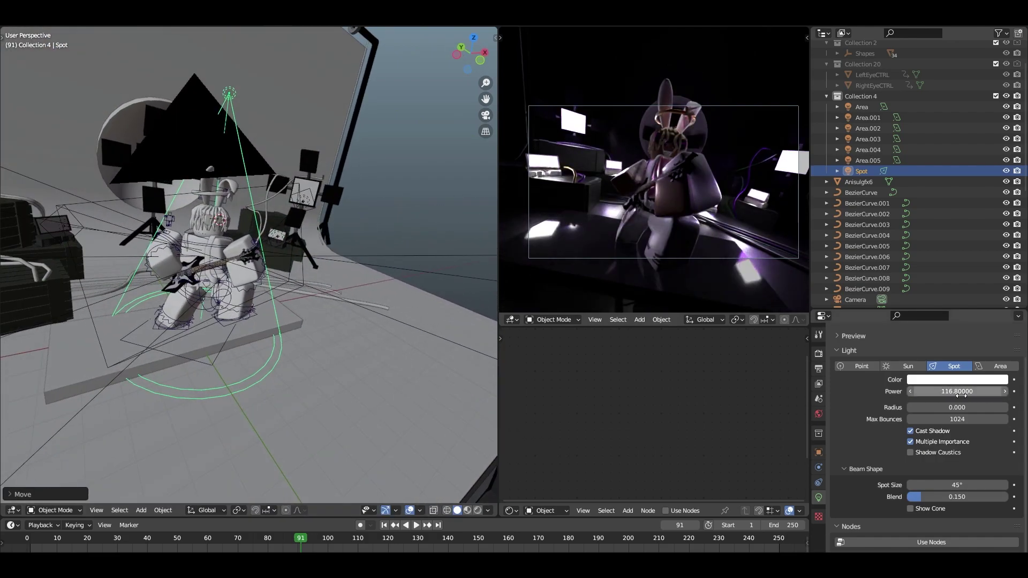
scroll(717, 185, "up", 2)
middle_click_drag(718, 183, 700, 203, "shift")
left_click(963, 381)
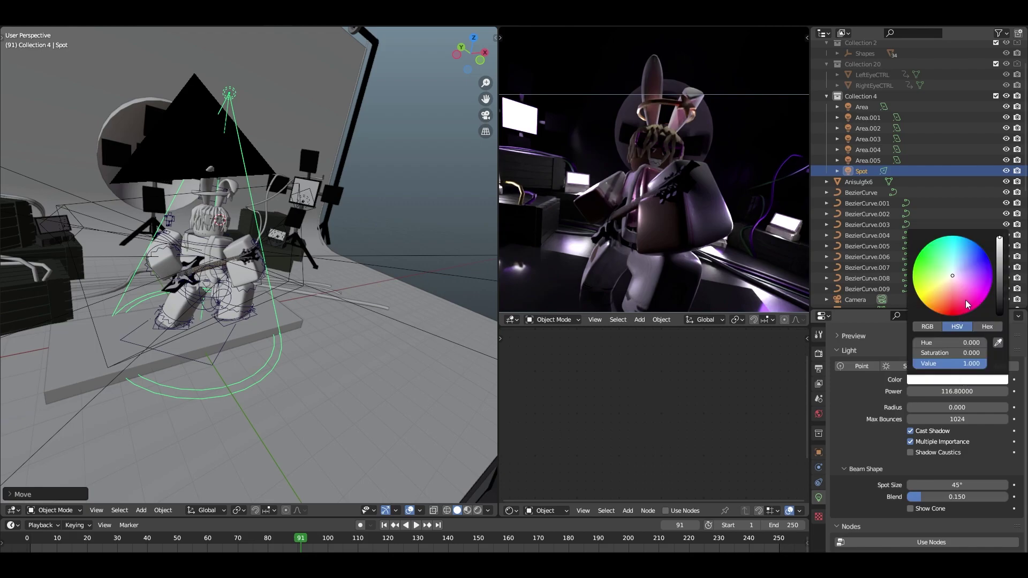
left_click(971, 275)
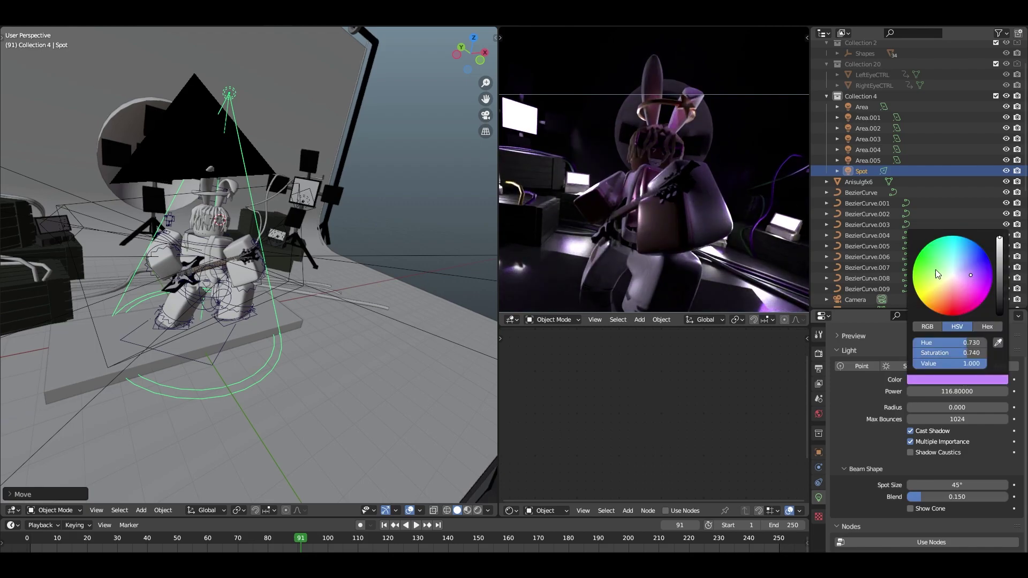
scroll(701, 140, "up", 6)
scroll(696, 138, "down", 2)
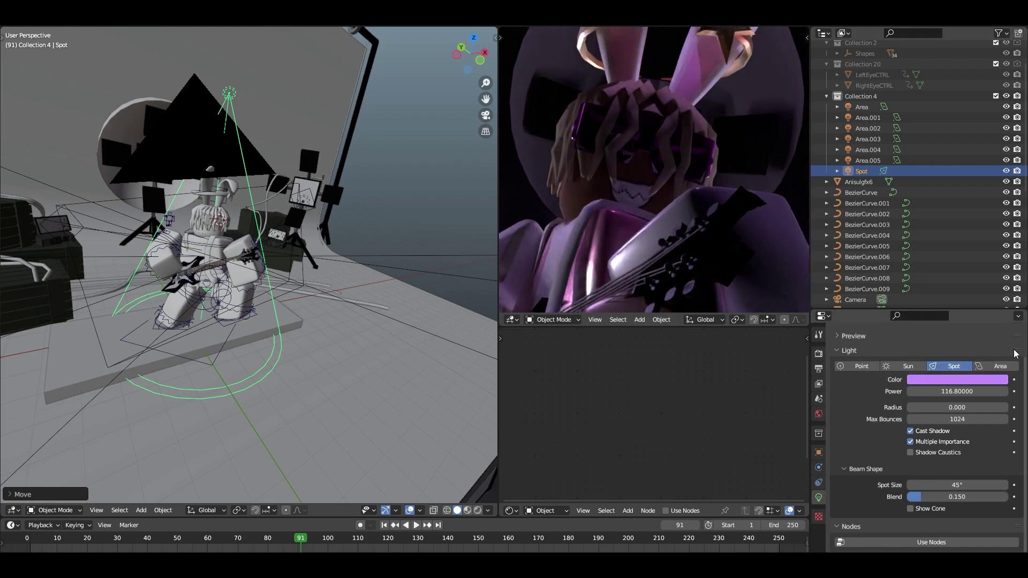
- Change the overhead spot light to an area light and scale it up above the character
left_click(1000, 365)
scroll(291, 260, "down", 1)
scroll(630, 226, "down", 4)
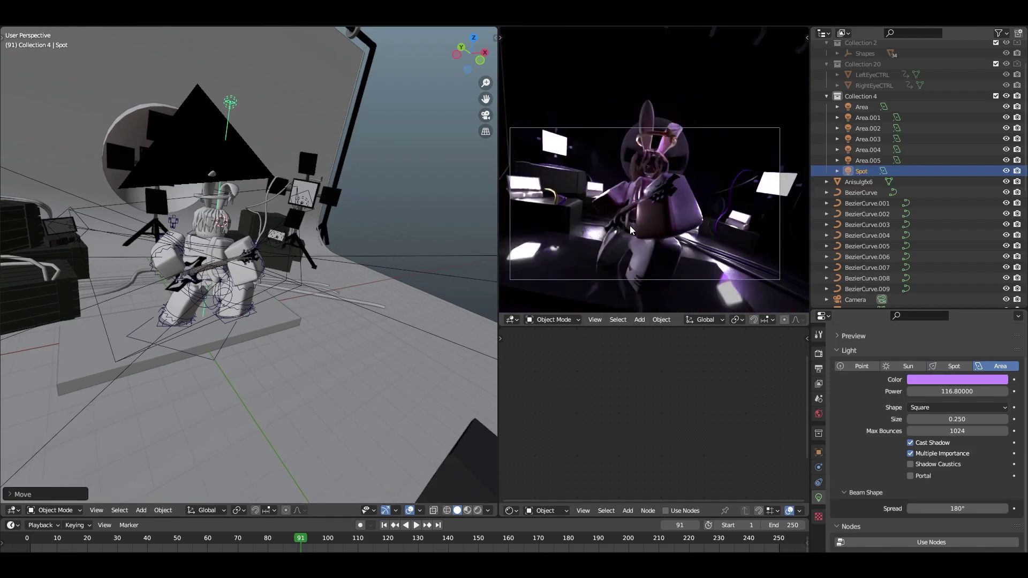
middle_click_drag(237, 174, 292, 206, "shift")
key("s")
left_click(284, 369)
key("s")
left_click(273, 325)
middle_click_drag(346, 334, 276, 319)
- Raise the overhead area light's power to 128.5 and check the effect on the character's upper body
scroll(276, 319, "up", 2)
left_click_drag(940, 391, 941, 390)
scroll(638, 259, "up", 2)
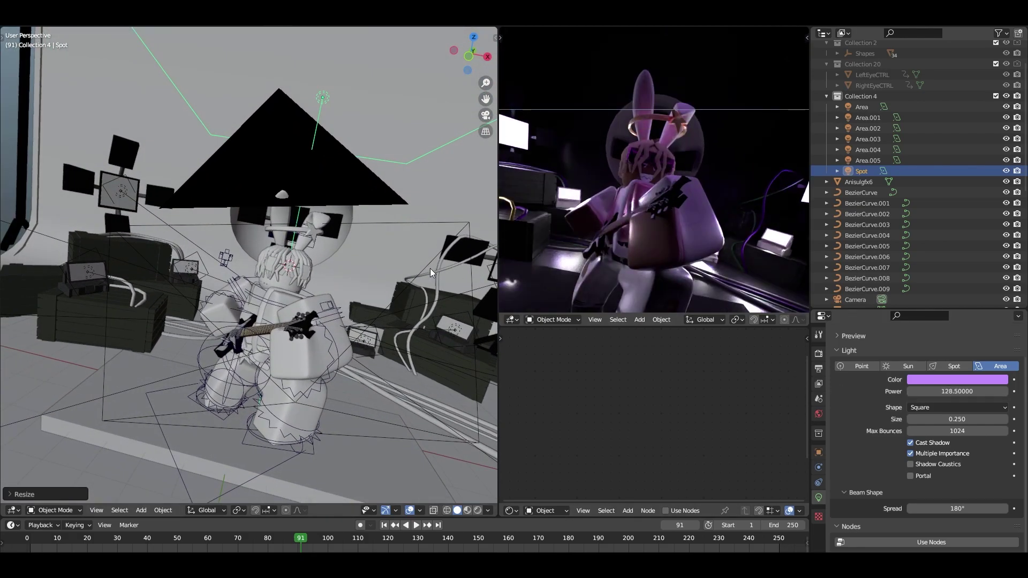
scroll(682, 105, "up", 3)
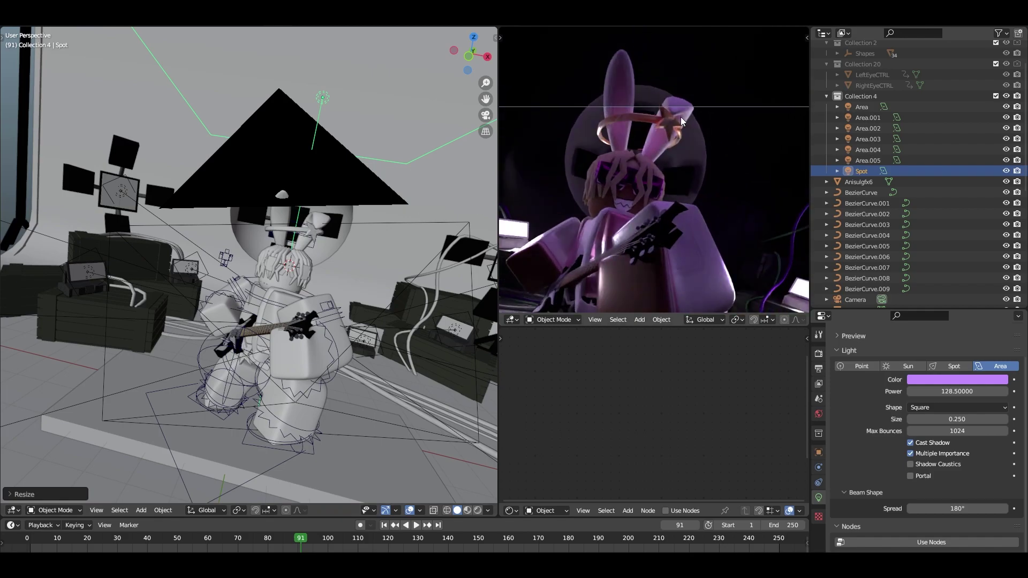
scroll(653, 128, "up", 2)
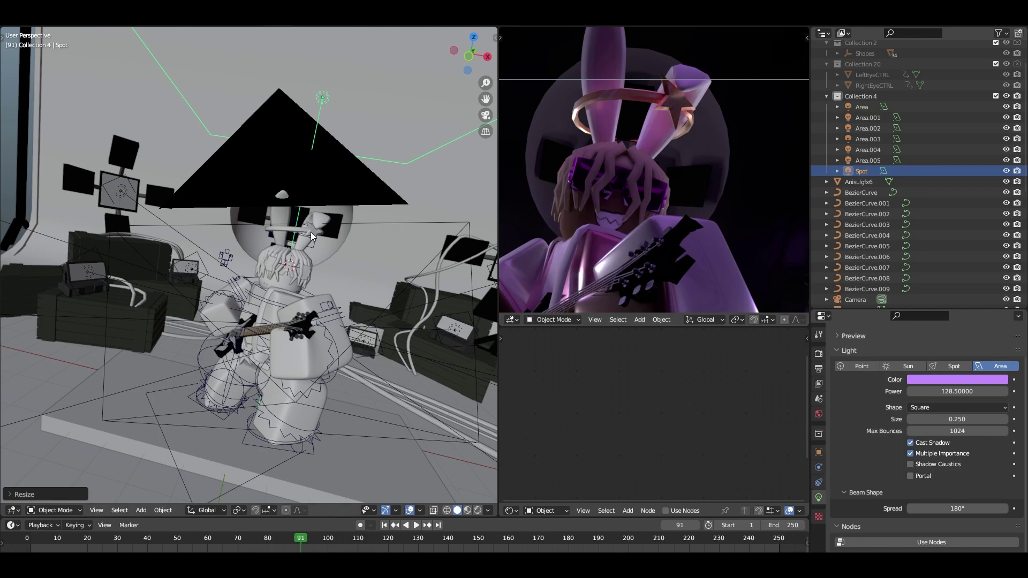
- Add a point light and move it just in front of the star on the character's halo
key("shift+a")
mouse_move(315, 233)
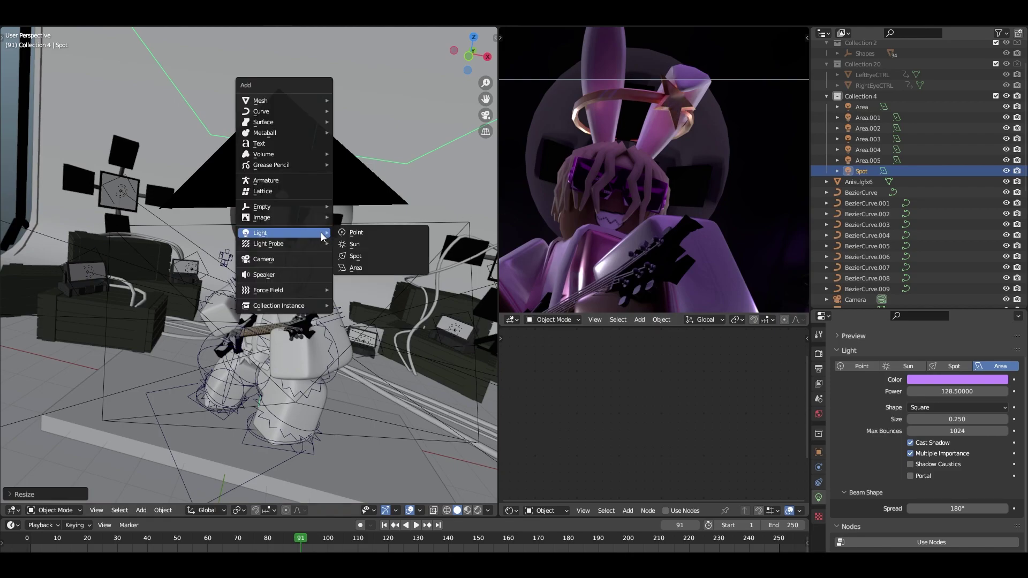
left_click(363, 235)
mouse_move(358, 233)
middle_mouse_down()
mouse_move(289, 241)
mouse_move(356, 239)
middle_mouse_up()
scroll(321, 241, "up", 4)
key("g")
left_click(369, 243)
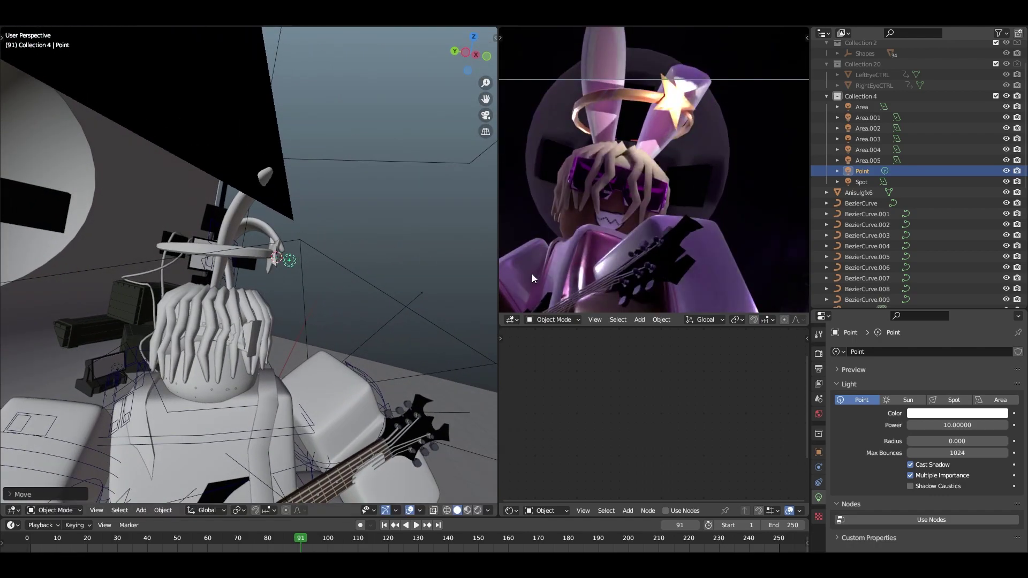
- Set the point light's radius to 0.439 and its colour to orange, hue 0.058 and saturation 0.935
left_click_drag(931, 440, 943, 445)
left_click(973, 418)
left_click(937, 334)
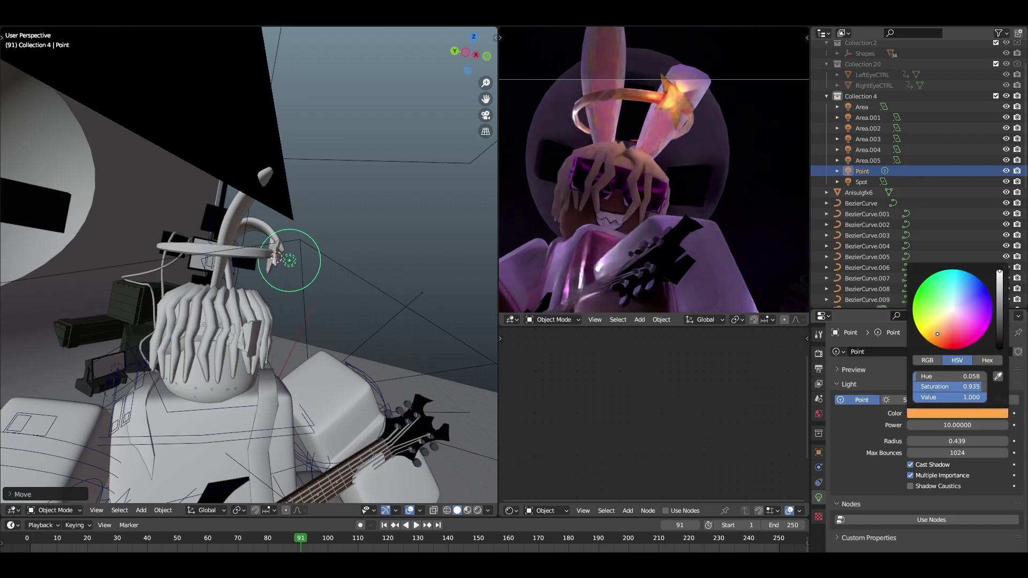
- Duplicate the orange point light and position the copy beside the halo on the side opposite the star
scroll(249, 264, "down", 6)
middle_click_drag(249, 268, 154, 297)
scroll(649, 249, "down", 8)
scroll(650, 255, "up", 4)
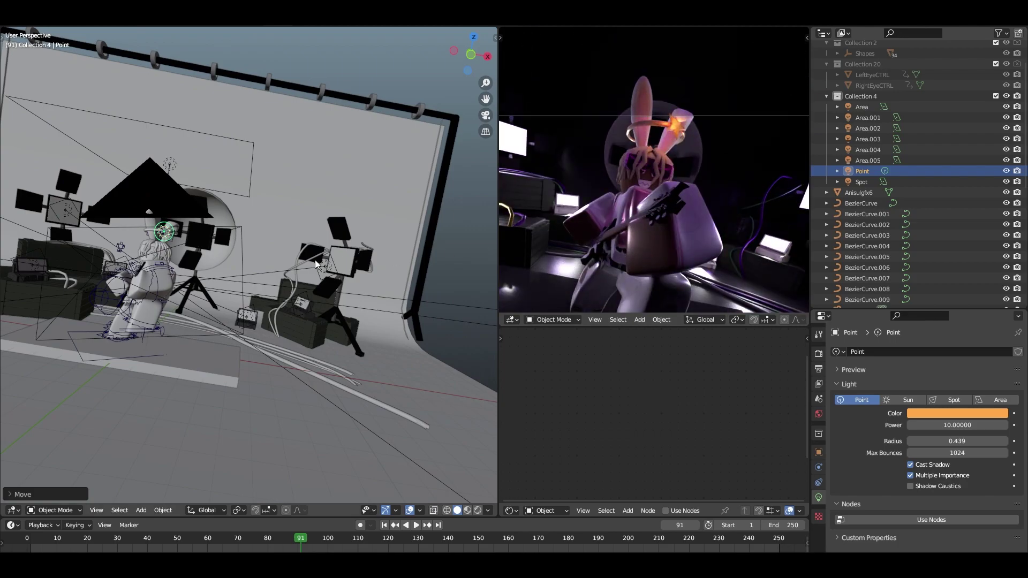
scroll(212, 259, "up", 8)
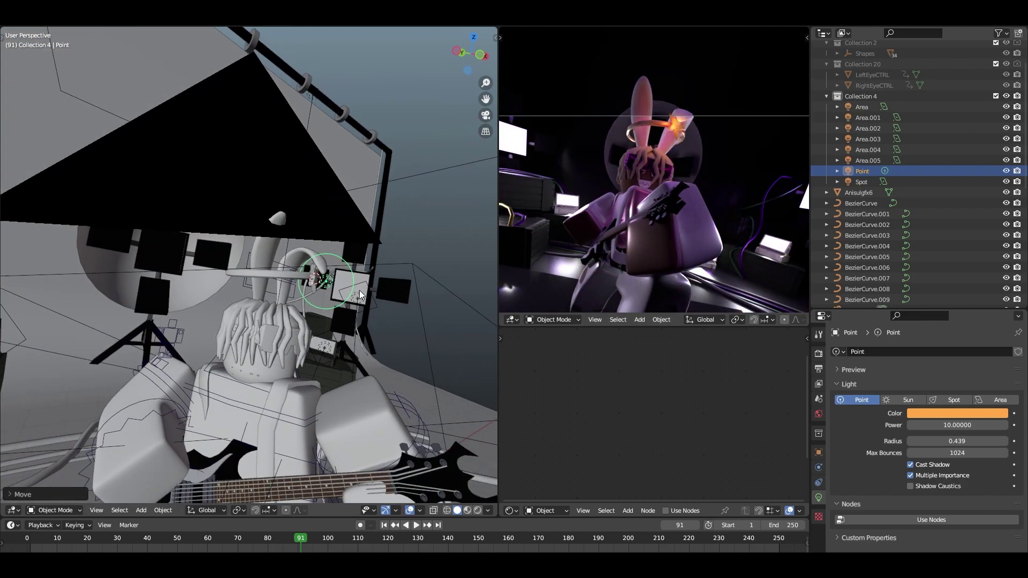
key("shift+d")
left_click(250, 277)
mouse_move(250, 278)
middle_mouse_down()
mouse_move(348, 281)
mouse_move(268, 283)
middle_mouse_up()
scroll(299, 280, "down", 2)
key("g")
left_click(264, 281)
scroll(292, 283, "up", 2)
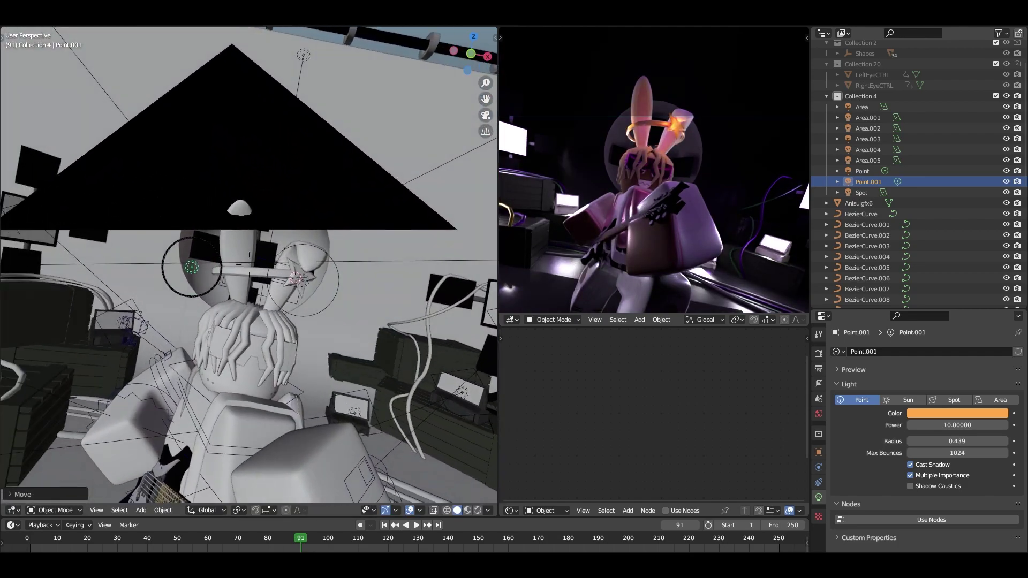
key("g")
left_click(282, 285)
scroll(283, 285, "down", 8)
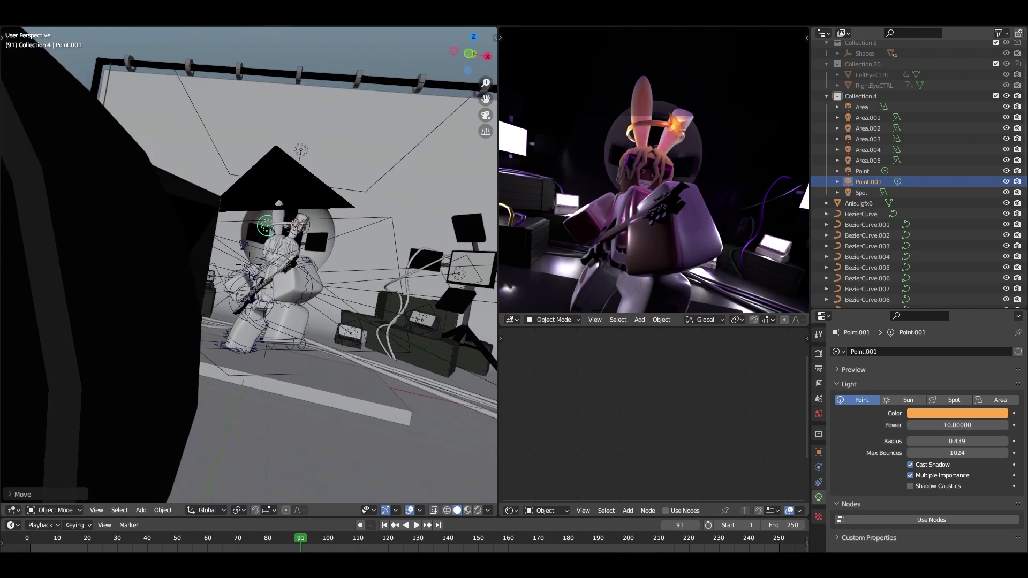
- Add another area light and move it along the Y axis away from the character
key("a")
key("w")
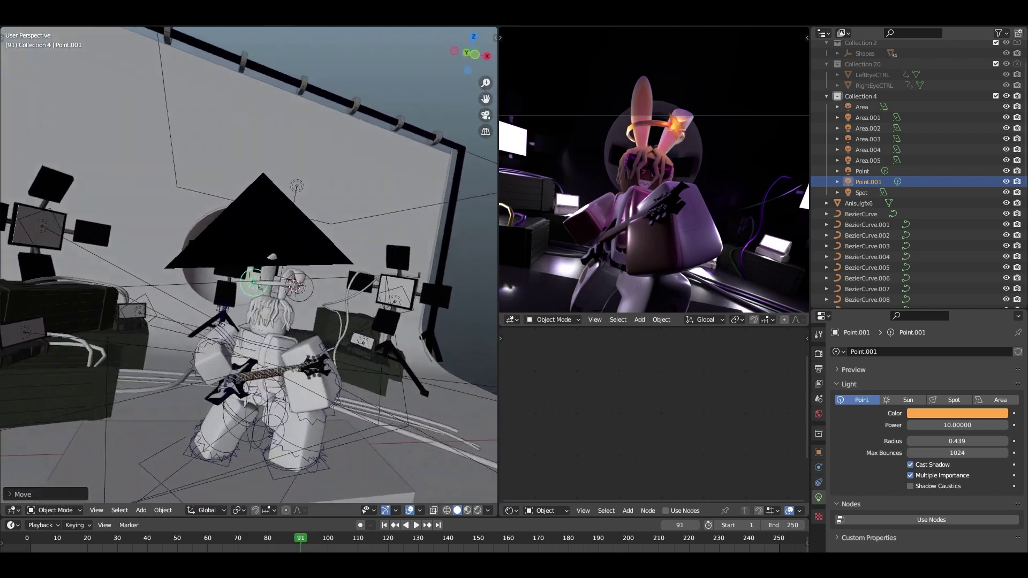
key("a")
key("w")
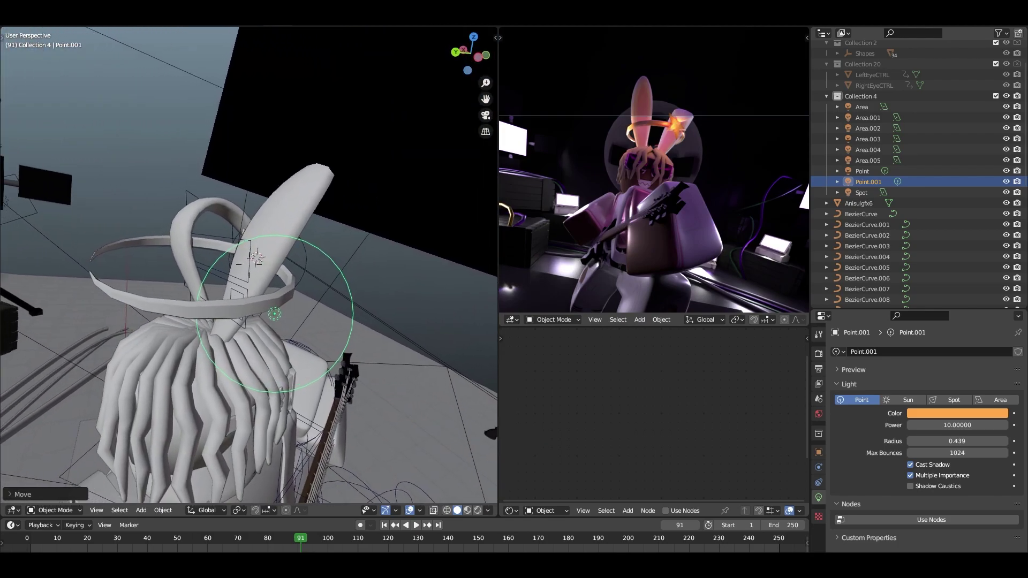
key("d")
key("s")
left_click(284, 291)
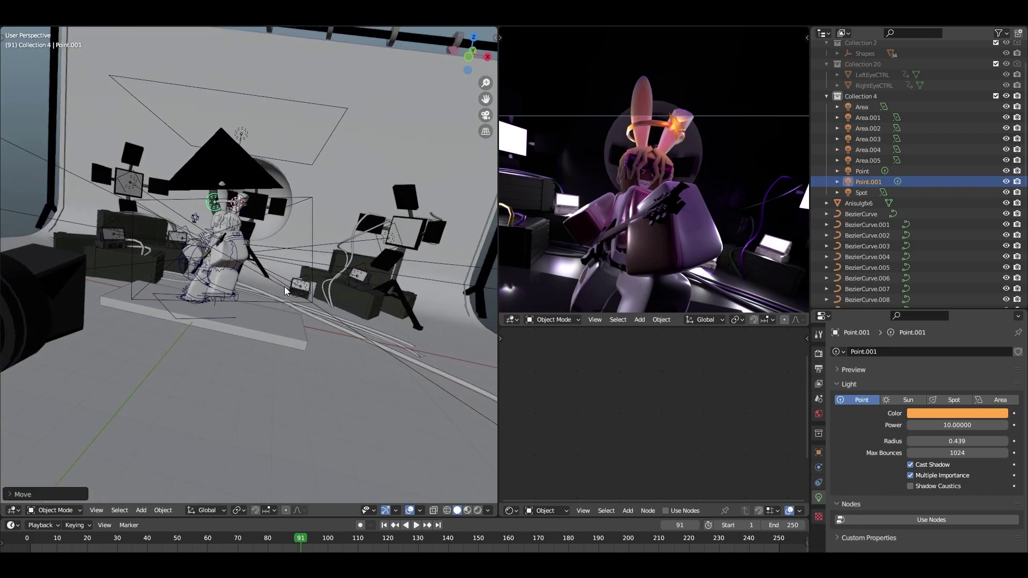
key("shift+a")
mouse_move(301, 292)
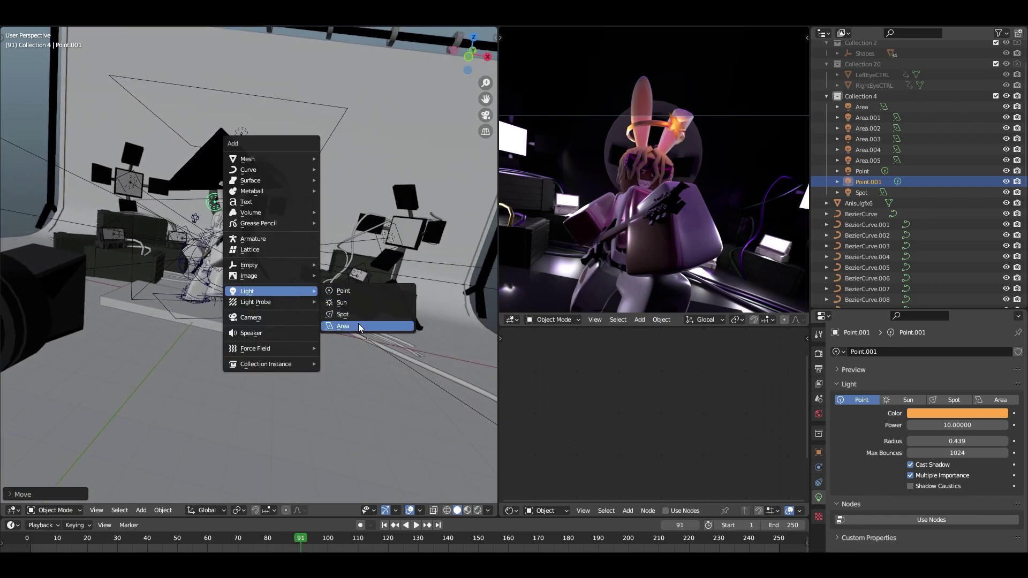
left_click(358, 323)
mouse_move(358, 323)
middle_mouse_down()
mouse_move(332, 321)
mouse_move(353, 326)
middle_mouse_up()
key("g")
key("y")
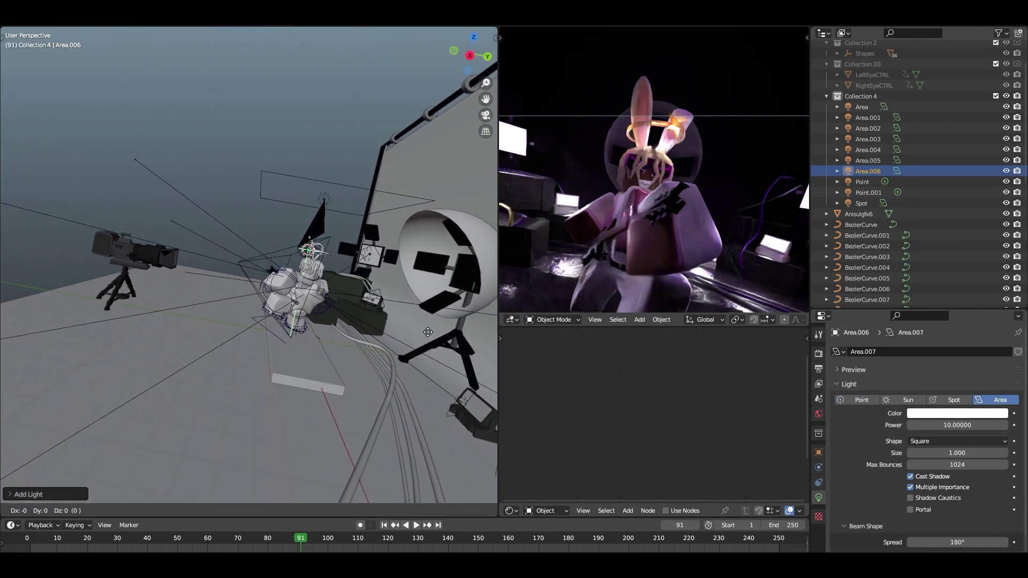
left_click(279, 308)
- Rotate the new area light to face the character and scale it up
key("r")
left_click(205, 170)
key("s")
left_click(367, 317)
key("s")
left_click(266, 267)
- Move the large area light along the Z axis, tilt it freely and reposition it in front of the character
key("g")
key("z")
left_click(278, 287)
middle_click_drag(251, 268, 224, 263)
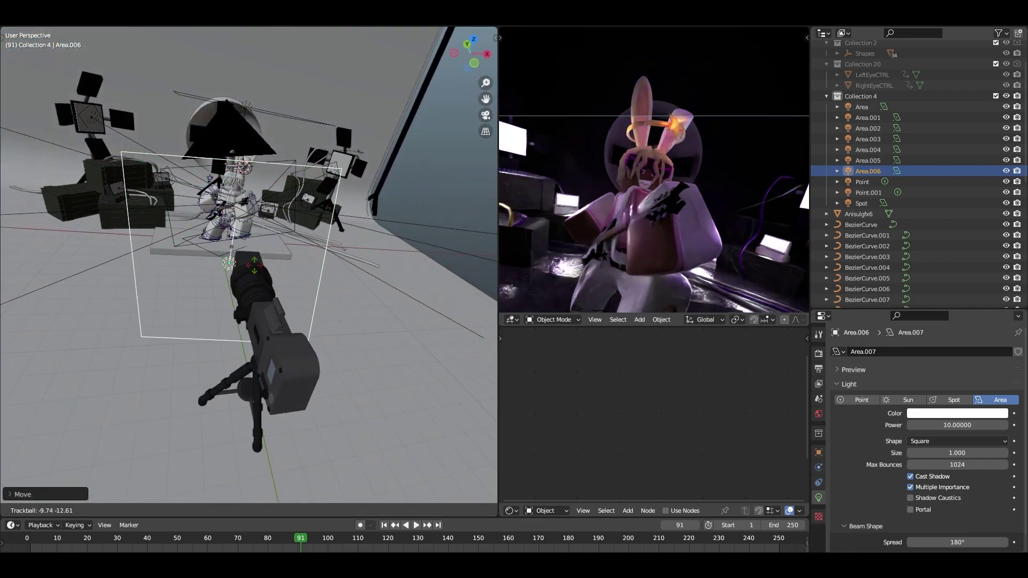
key("g")
left_click(240, 229)
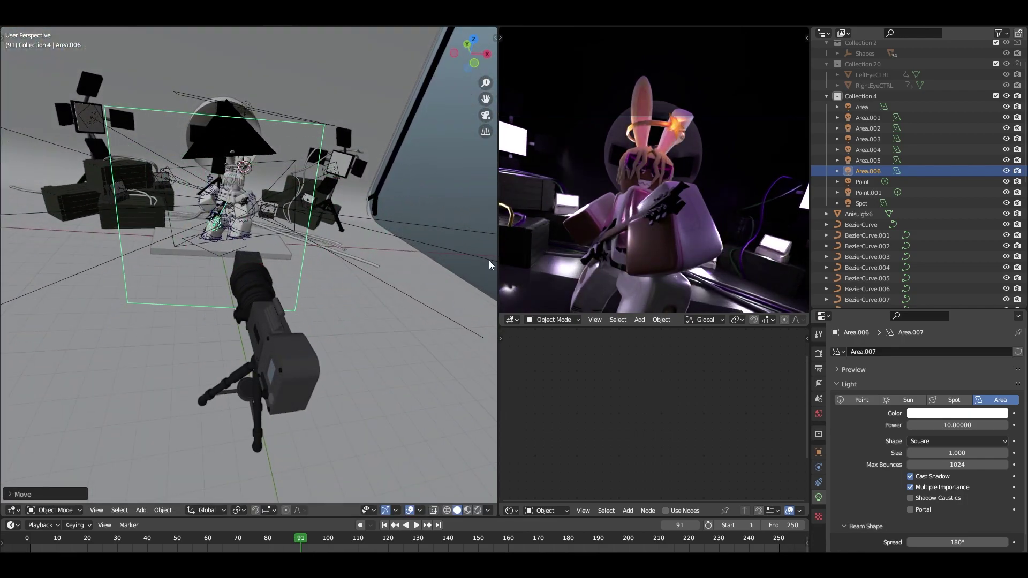
- Set the front area light's colour to purple, hue 0.730 and saturation 0.909, and its power to 20.2
left_click_drag(957, 425, 997, 425)
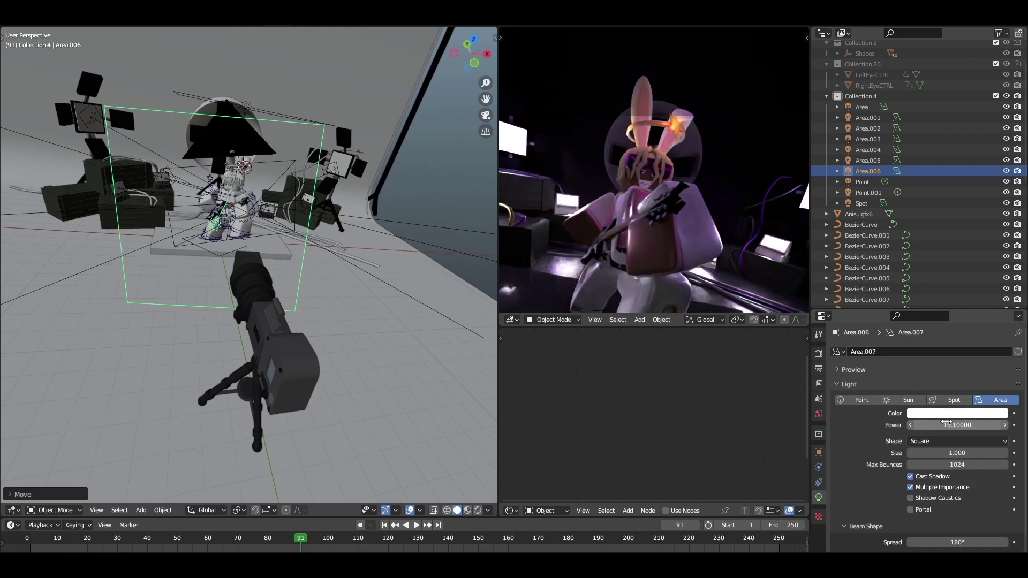
left_click(954, 413)
left_click_drag(966, 318, 979, 311)
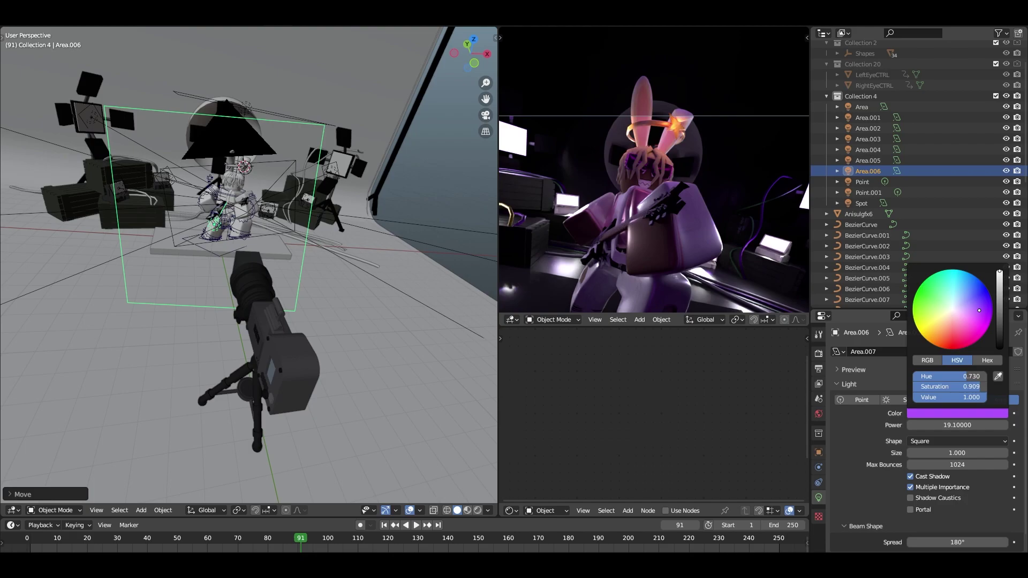
left_click_drag(946, 425, 958, 425)
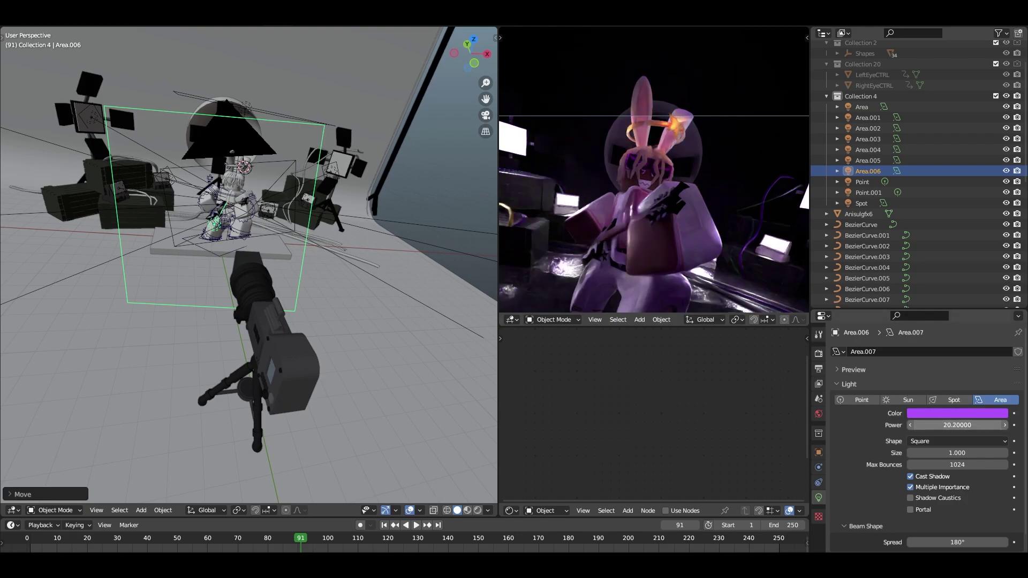
- Set the colour of the area light at the studio light behind the crates to purple, hue 0.726 and saturation 0.837
middle_click_drag(390, 239, 394, 194)
scroll(394, 194, "up", 4)
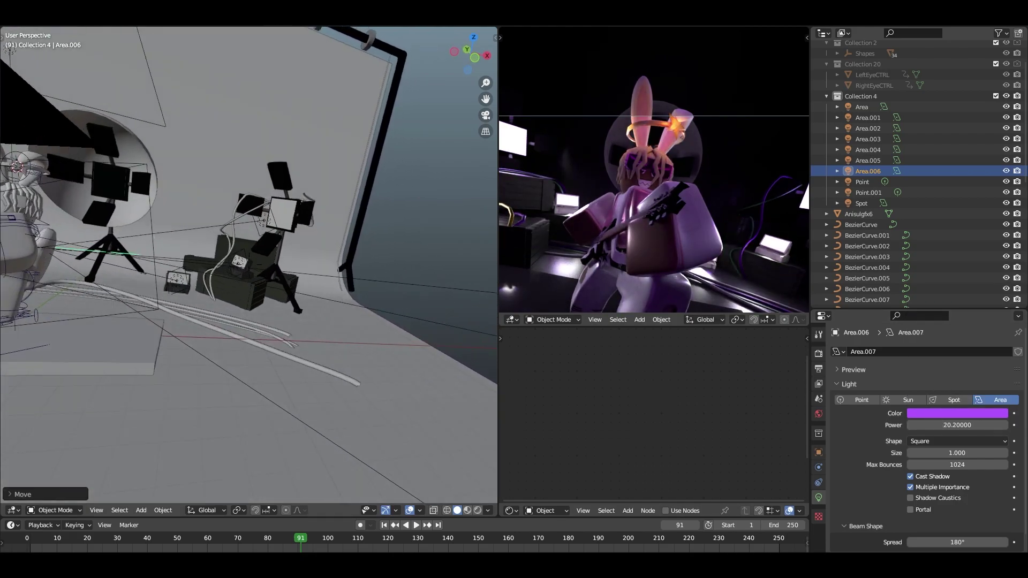
left_click(278, 242)
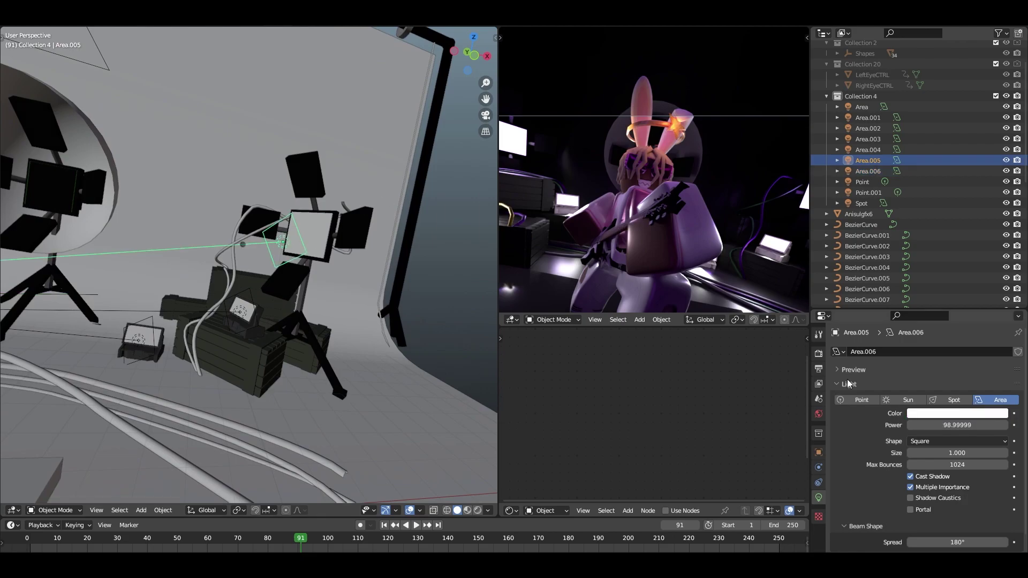
left_click(947, 413)
left_click(974, 309)
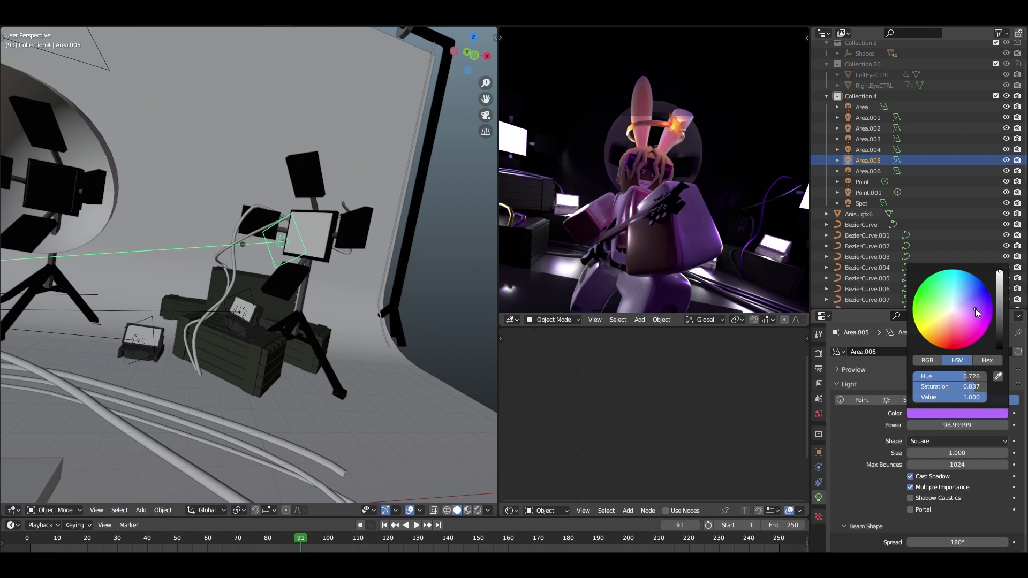
- Copy the purple light's data-block name and assign Area.006 to the area light at the crate lamp
double_click(883, 352)
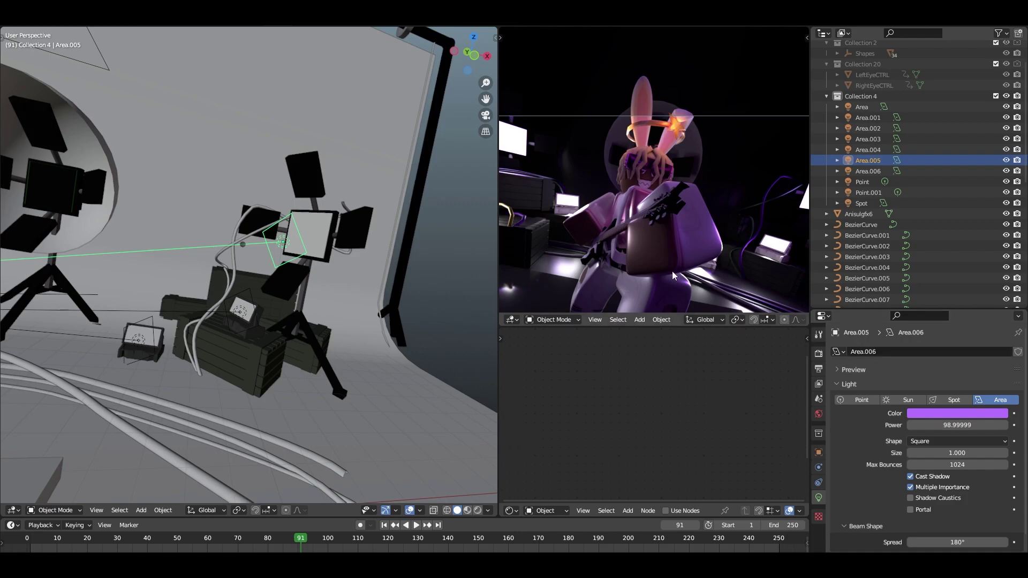
left_click(234, 312)
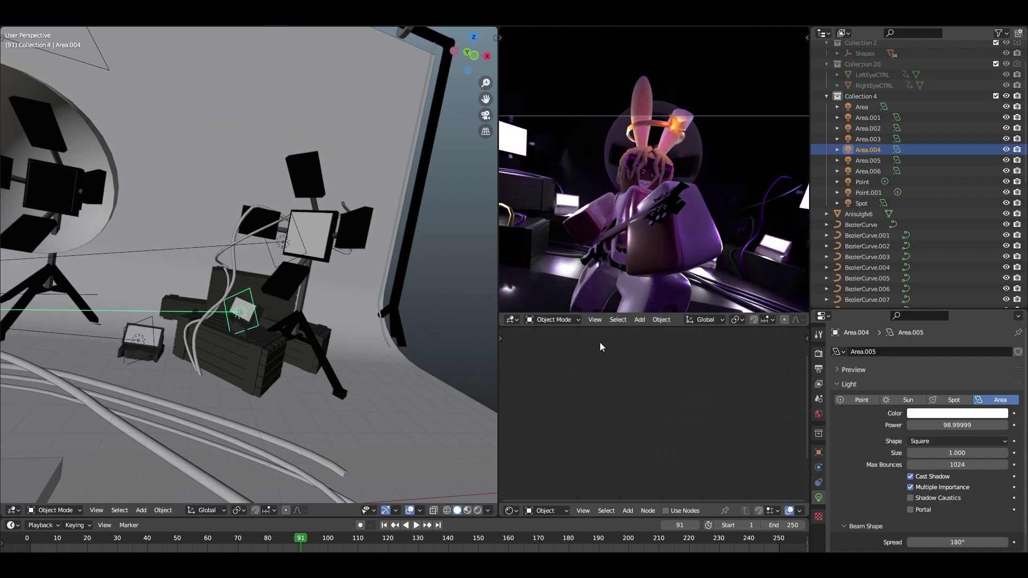
left_click(840, 352)
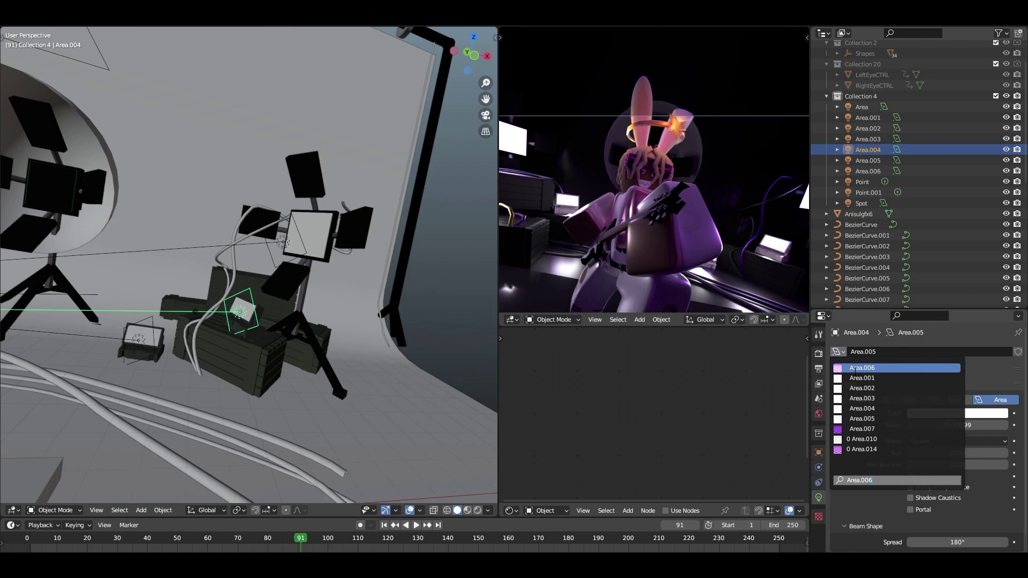
type("Area.006")
left_click(854, 369)
- Assign the light data-block Area.006 to the area light at the floor lamp beside the crates
middle_click_drag(188, 374, 212, 377)
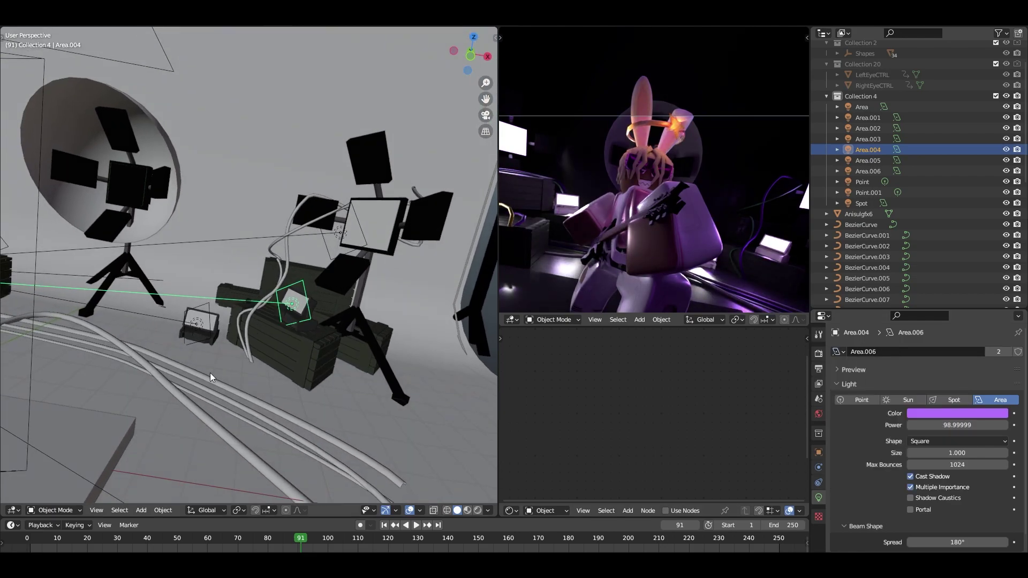
left_click(196, 323)
middle_click_drag(209, 319, 230, 322)
key("w")
left_click(179, 322)
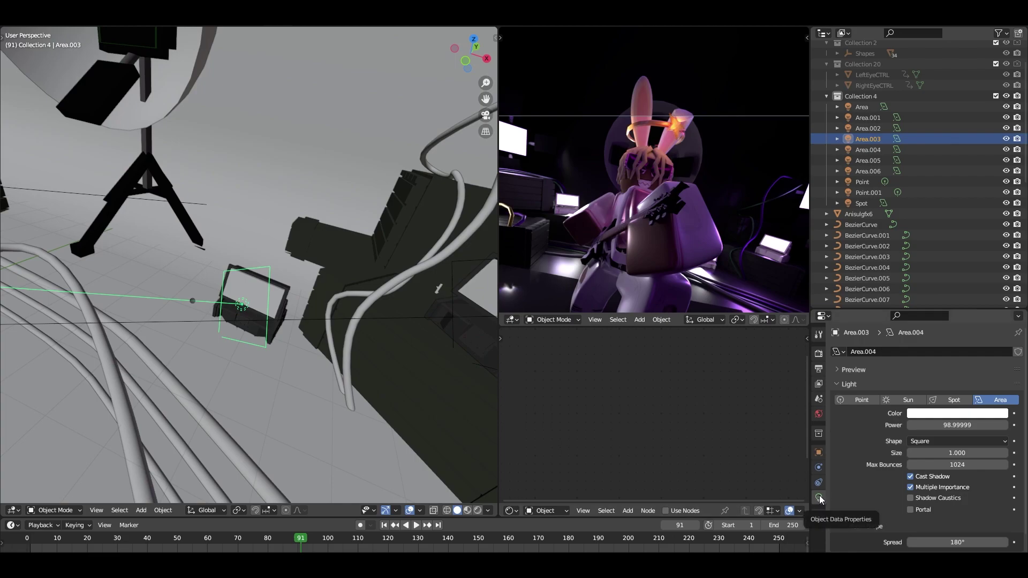
left_click(839, 352)
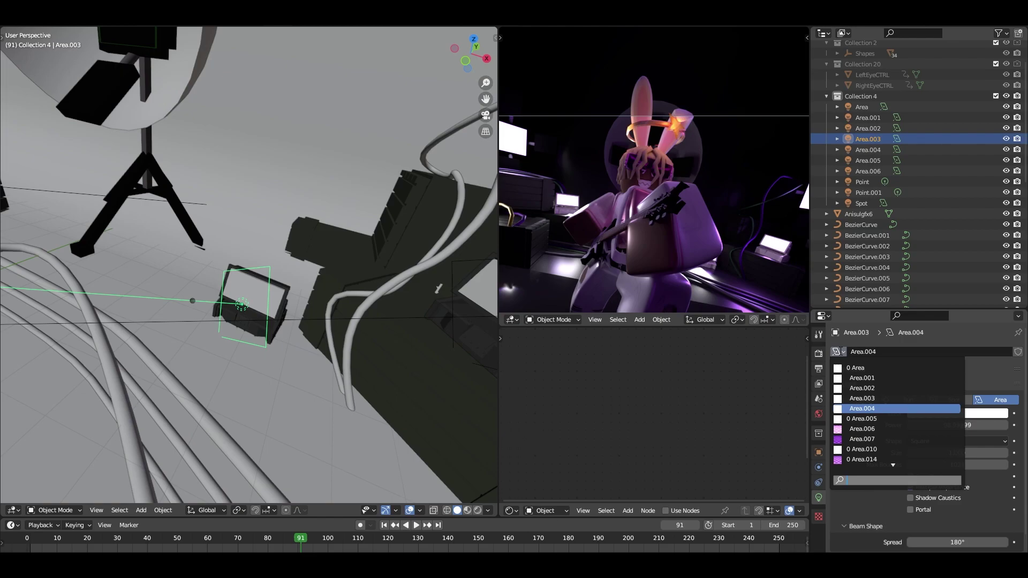
type("Area.006")
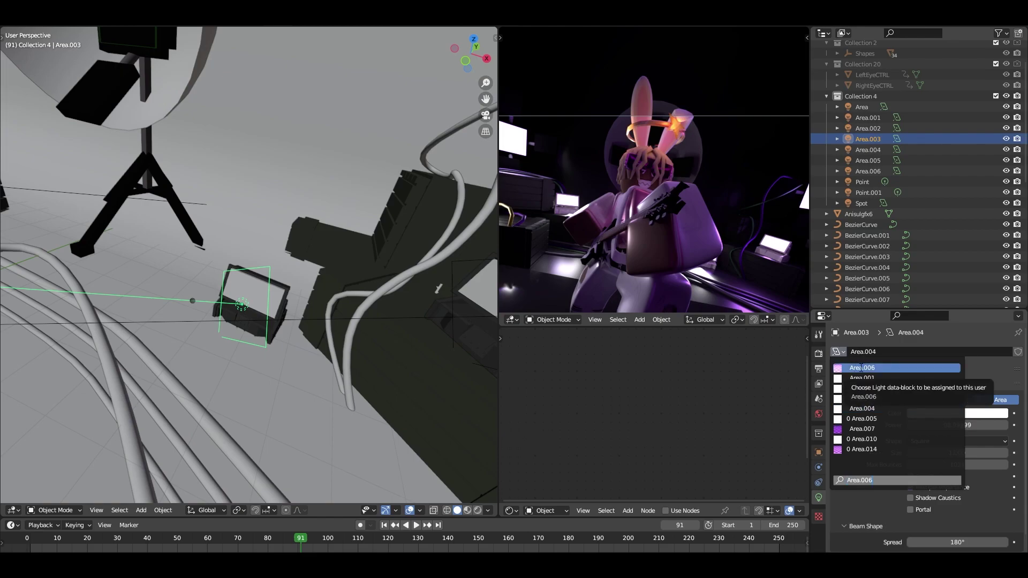
left_click(861, 367)
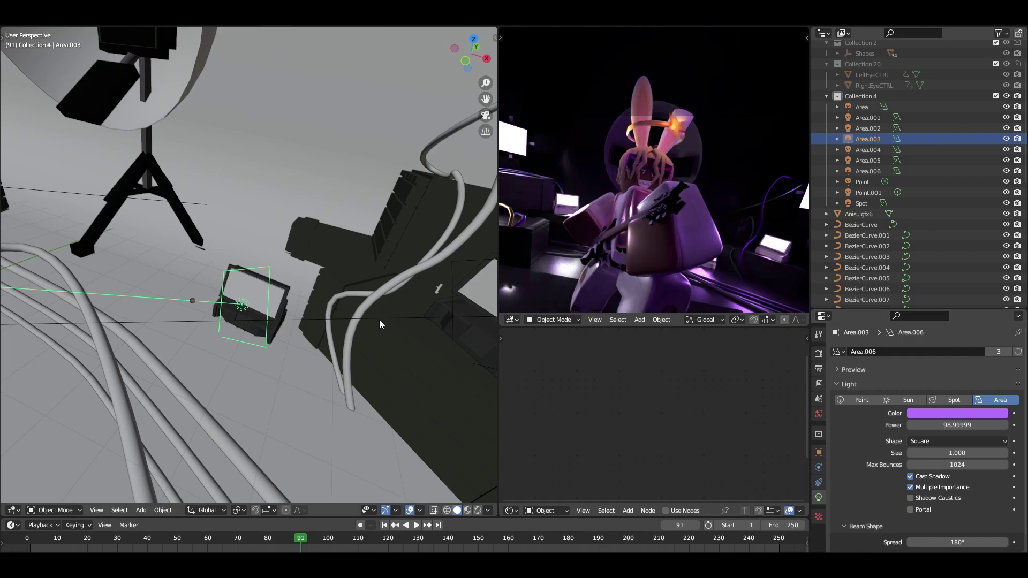
- Select the purple area light at the studio light behind the crates and copy its data-block name
key("shift+grave")
key("s")
middle_click_drag(342, 300, 239, 261)
left_click(231, 257)
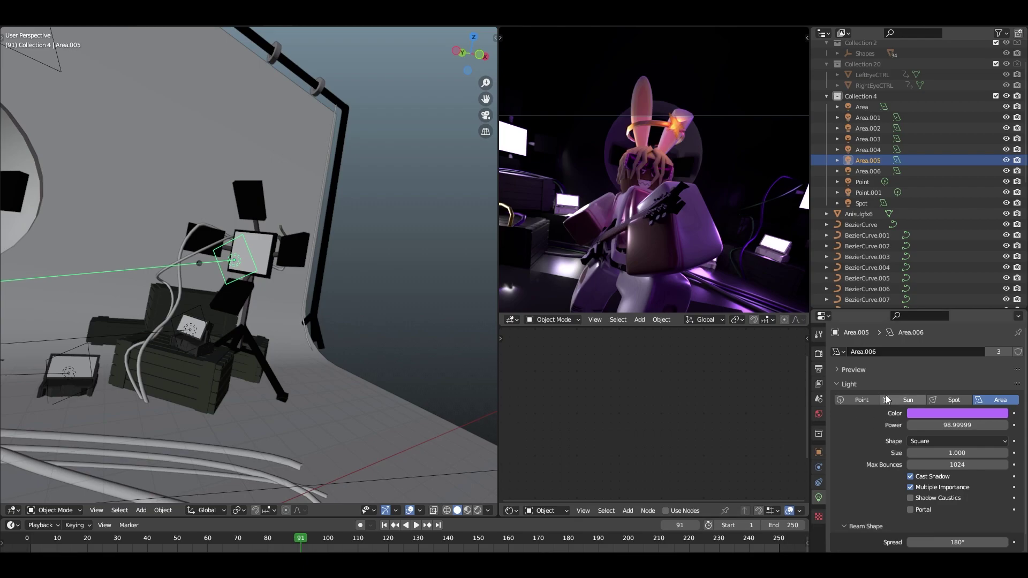
left_click(884, 352)
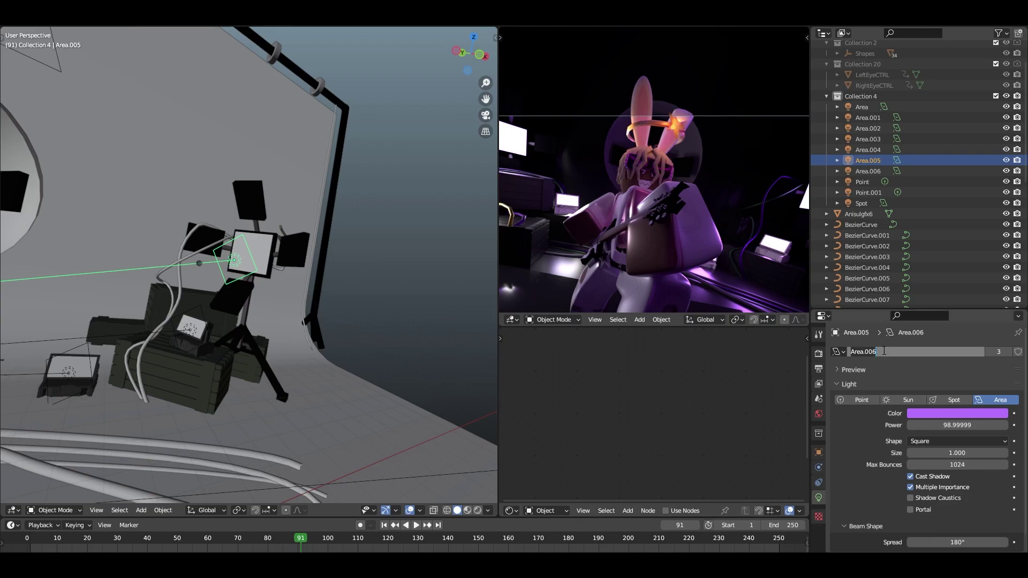
left_click(257, 337)
- Assign the light data-block Area.006 to the area light at the crate lamp on the opposite side of the set
key("shift+grave")
key("w")
middle_click_drag(321, 225, 243, 277)
left_click(243, 272)
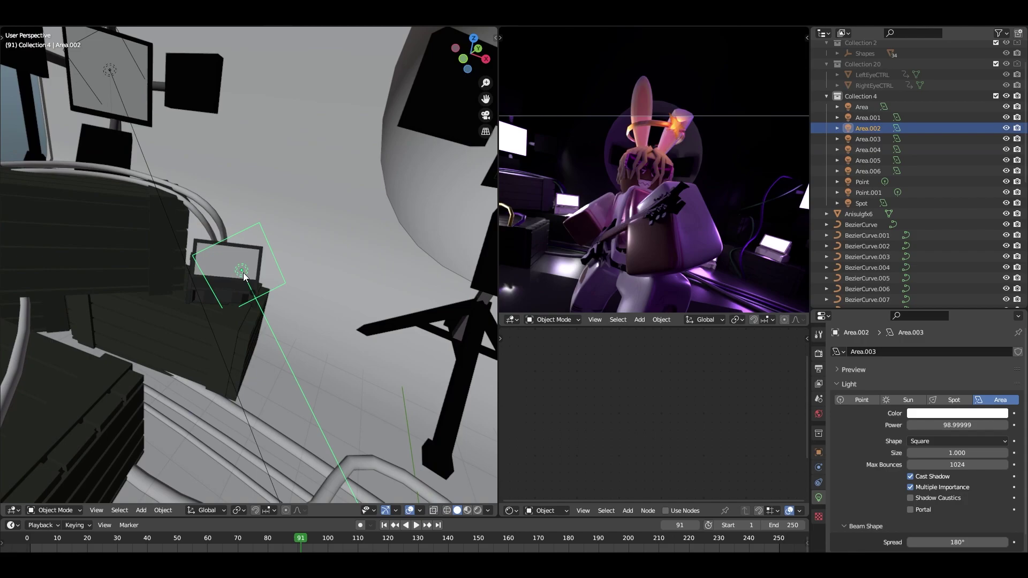
left_click(841, 350)
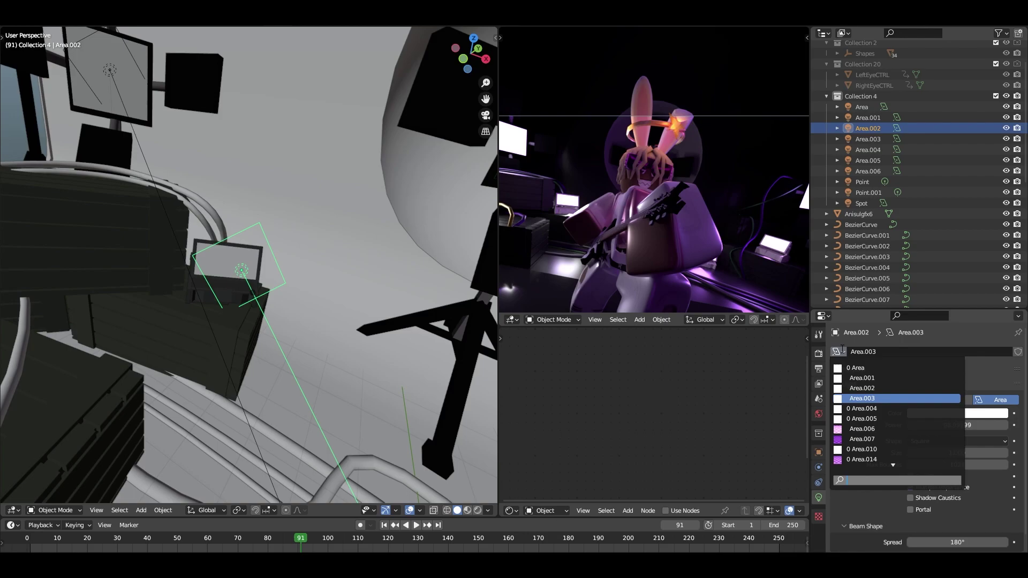
type("Area.006")
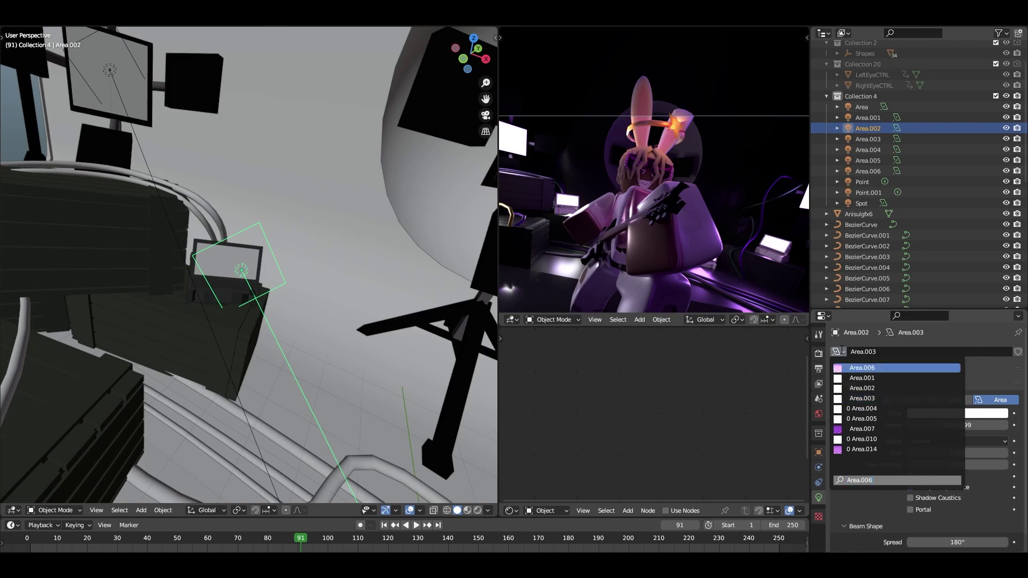
left_click(859, 367)
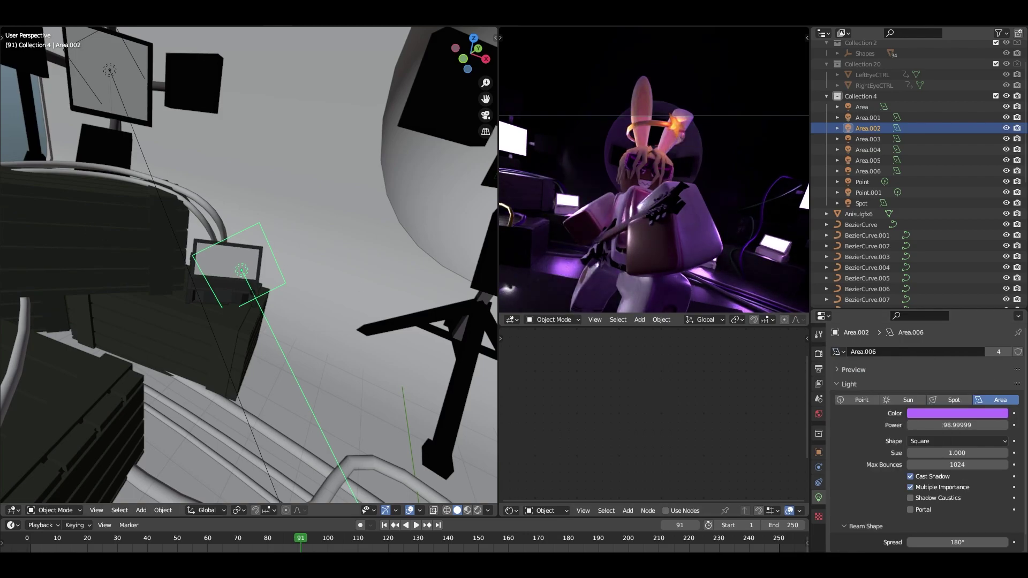
- Assign Area.006 to the area lights at the remaining crate lamp and studio light, with its power set to 99.7
middle_click_drag(214, 231, 81, 225)
left_click(135, 280)
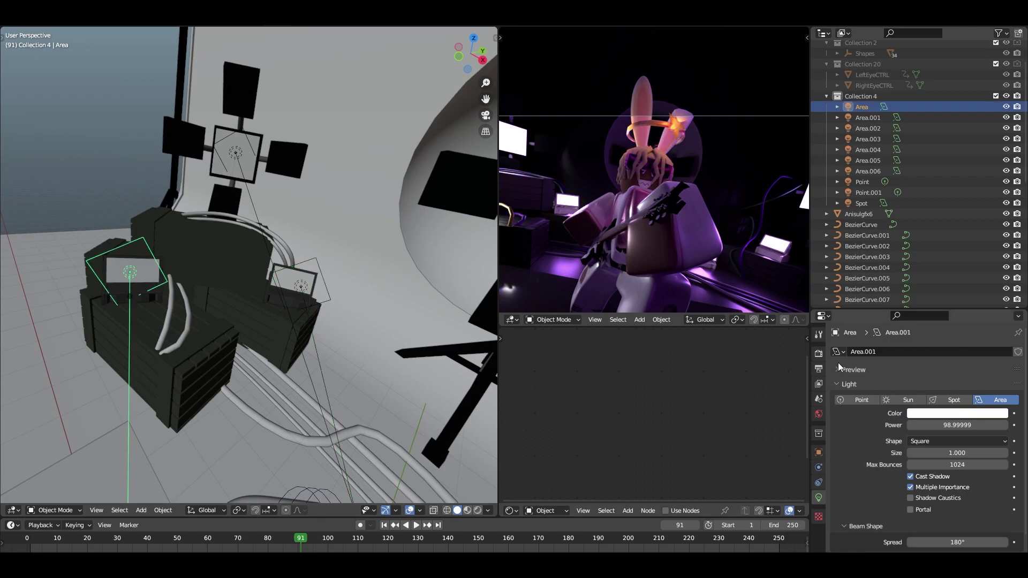
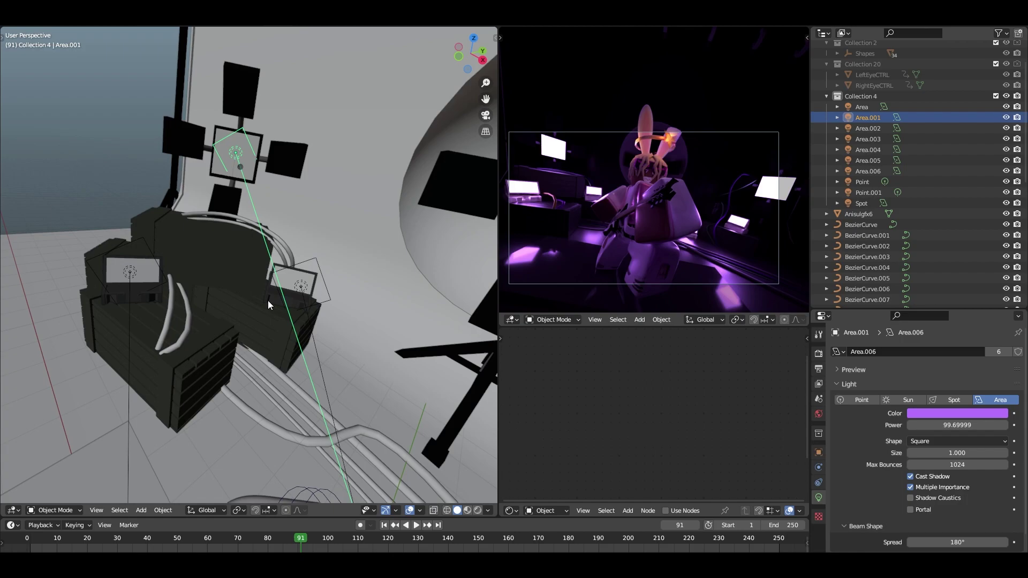
scroll(650, 225, "up", 1)
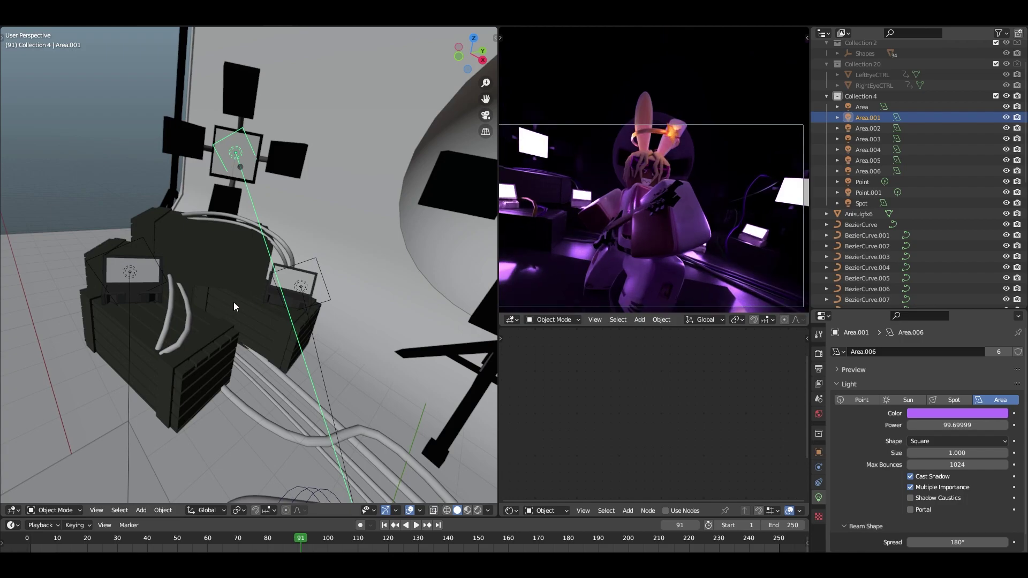
- Set the front area light's colour to pale pink, hue 0.824 and saturation 0.066, and its power to 41.9
scroll(244, 310, "down", 8)
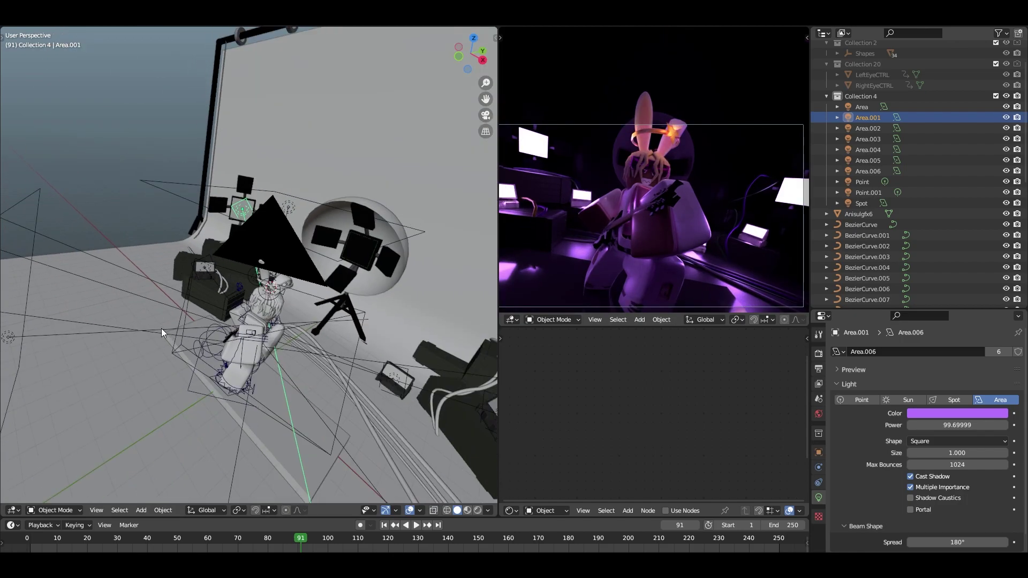
left_click(119, 303)
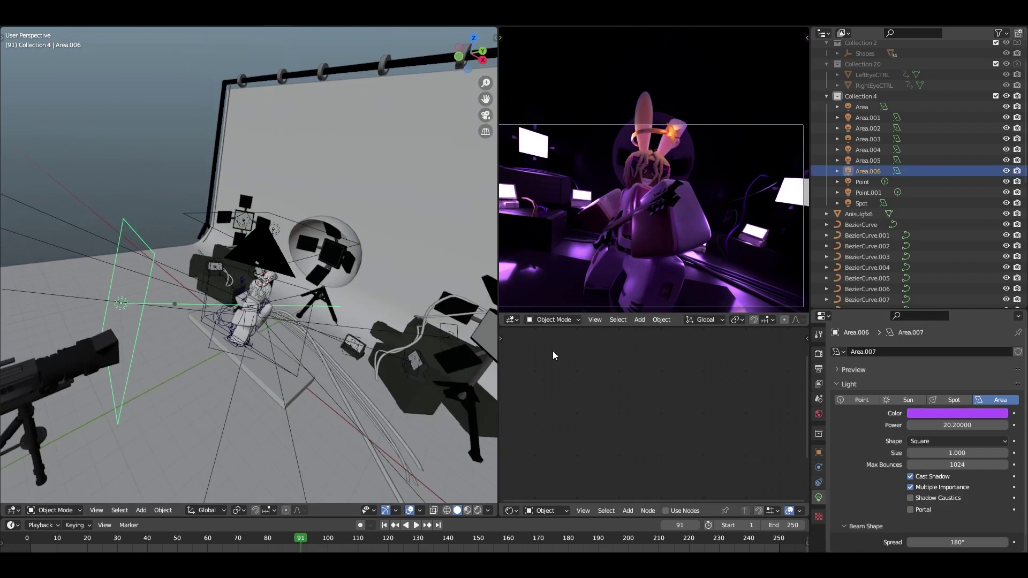
left_click(965, 413)
left_click(951, 315)
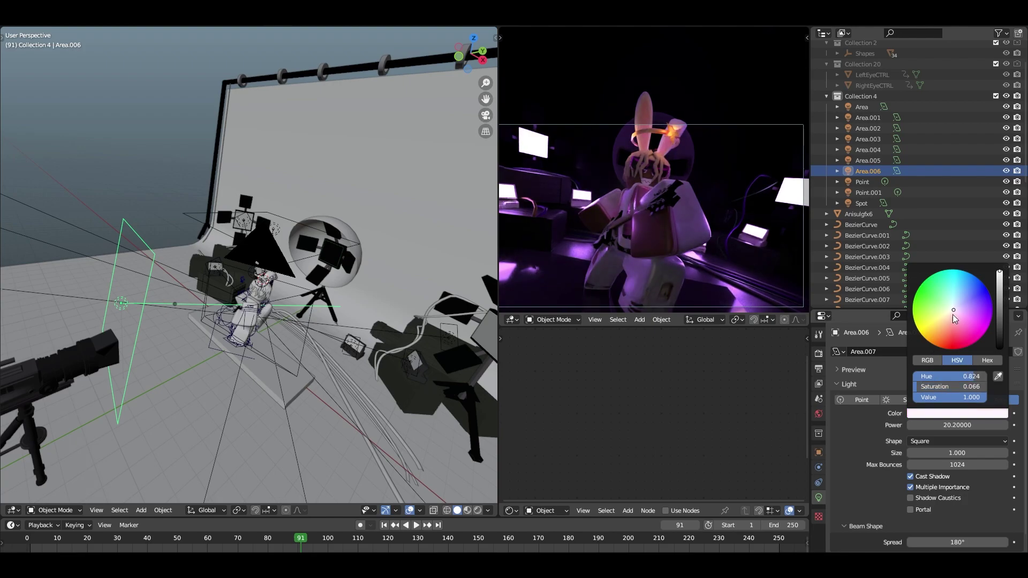
mouse_move(951, 426)
left_mouse_down()
mouse_move(990, 426)
mouse_move(972, 426)
left_mouse_up()
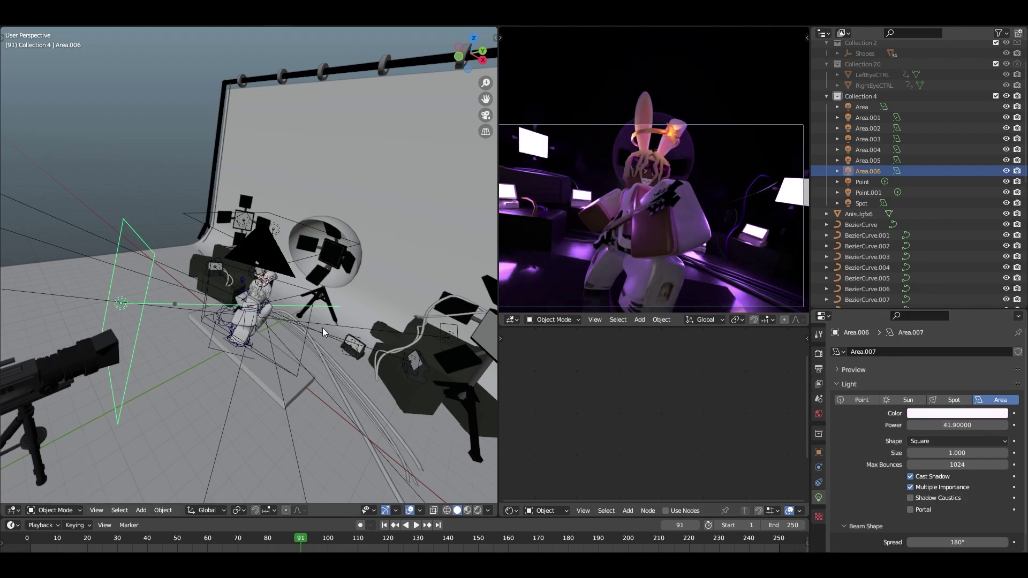
- Rotate the front area light about the Y and X axes until it faces down, and move it above the character
middle_click_drag(322, 328, 159, 259)
key("r")
key("y")
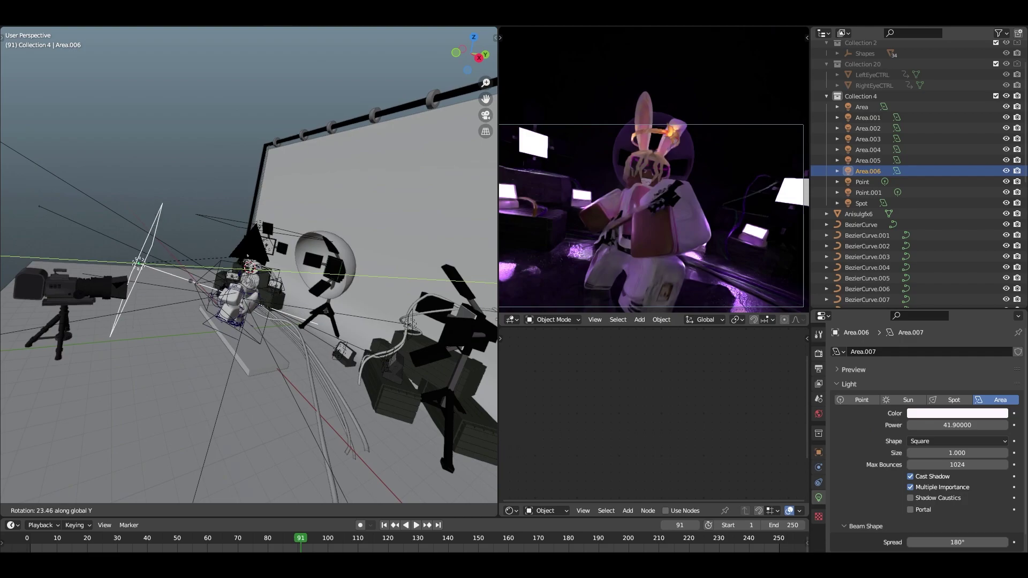
left_click(221, 240)
key("r")
key("x")
left_click(185, 326)
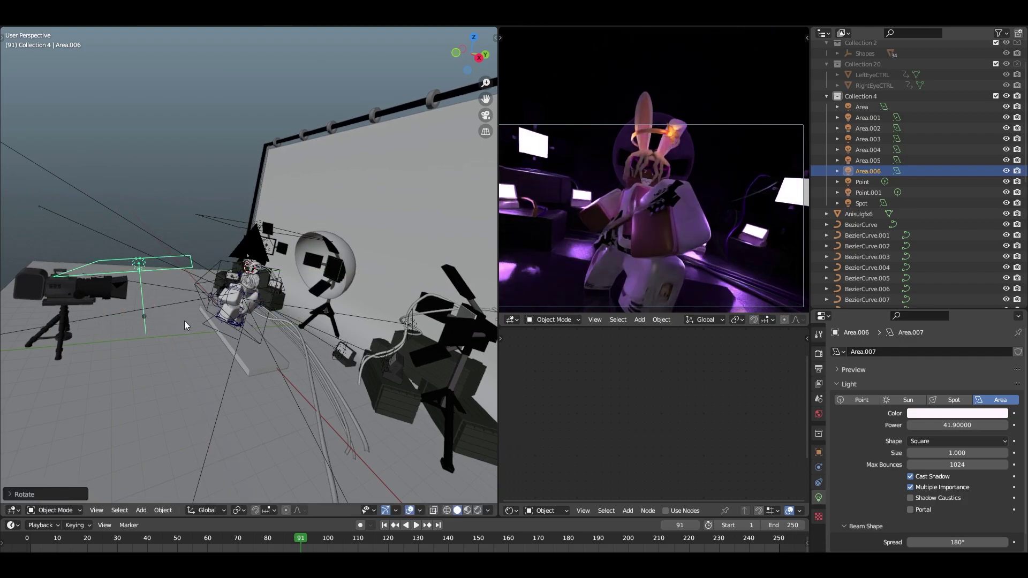
key("g")
left_click(288, 261)
- Scale up the overhead pale pink area light and set its power to 99.5
middle_click_drag(272, 264, 236, 301)
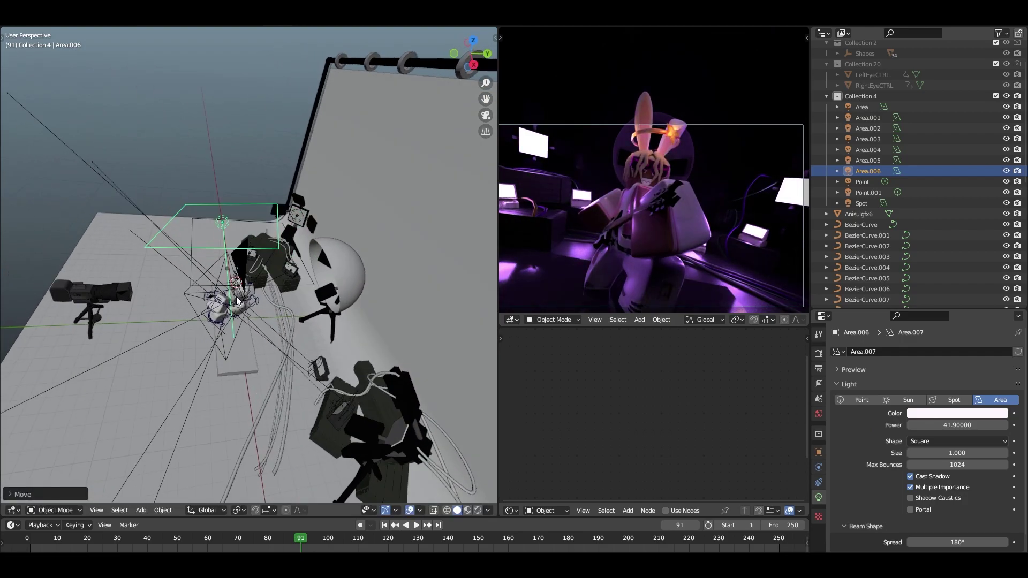
key("s")
left_click(584, 387)
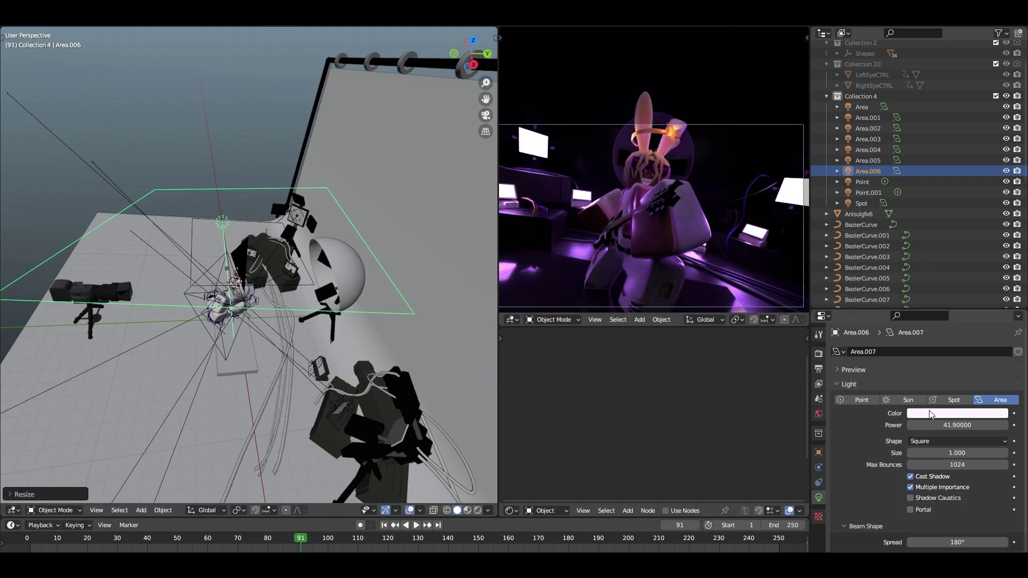
left_click_drag(945, 424, 1006, 425)
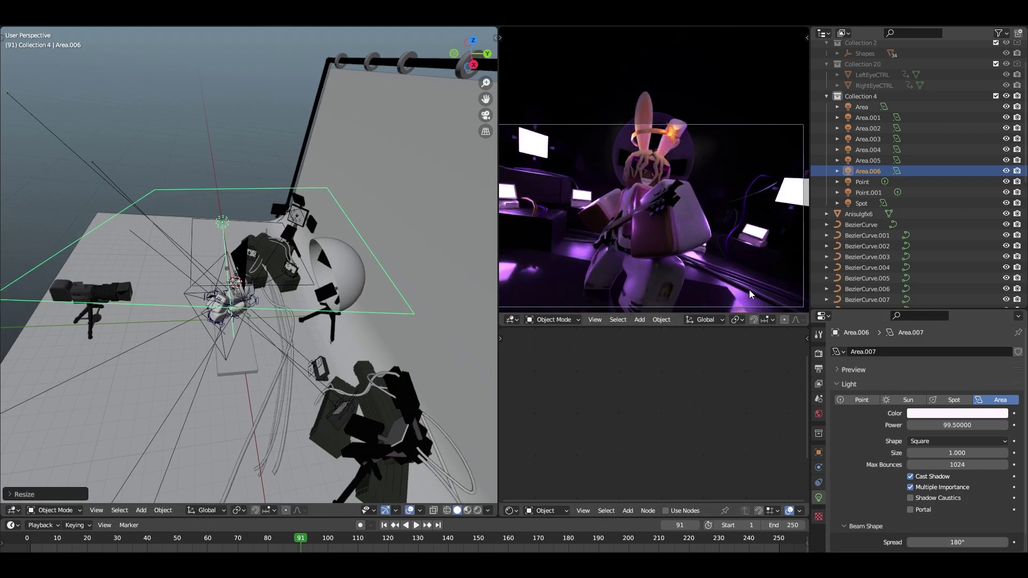
- Reposition the enlarged overhead area light above the character and widen the rendered camera viewport
middle_click_drag(333, 272, 225, 214)
key("g")
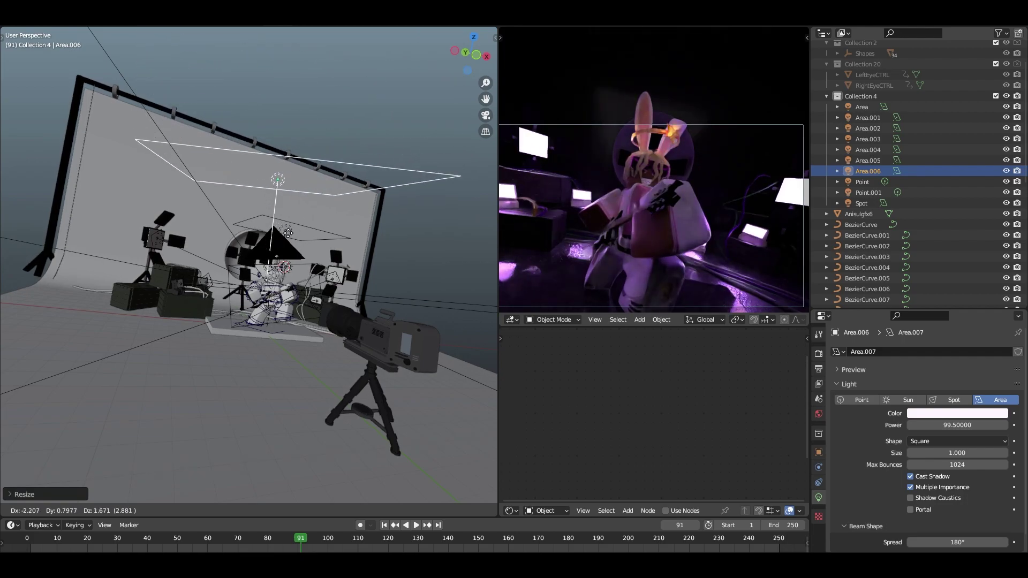
left_click(296, 247)
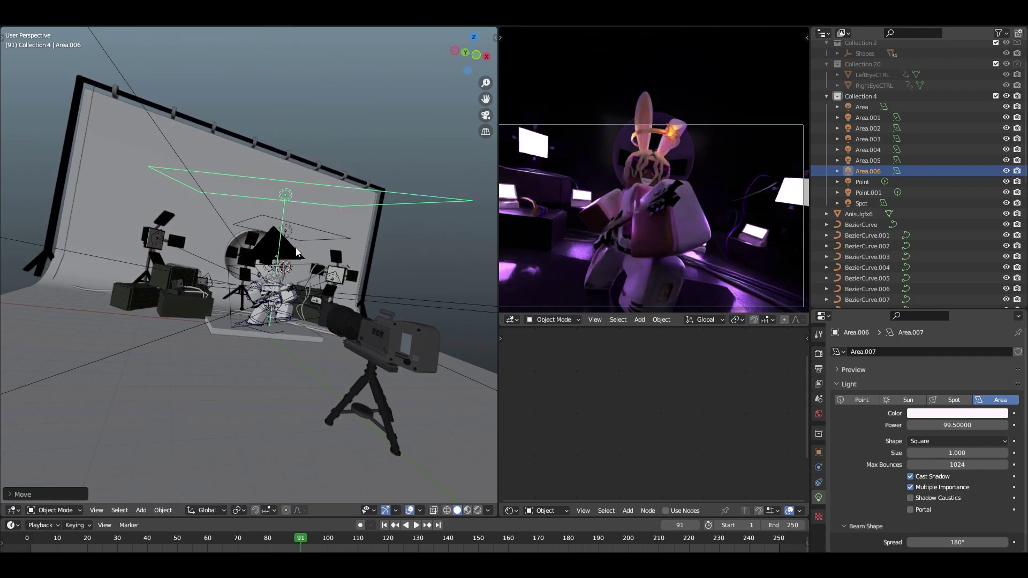
scroll(637, 217, "down", 1)
middle_click_drag(650, 211, 677, 188, "shift")
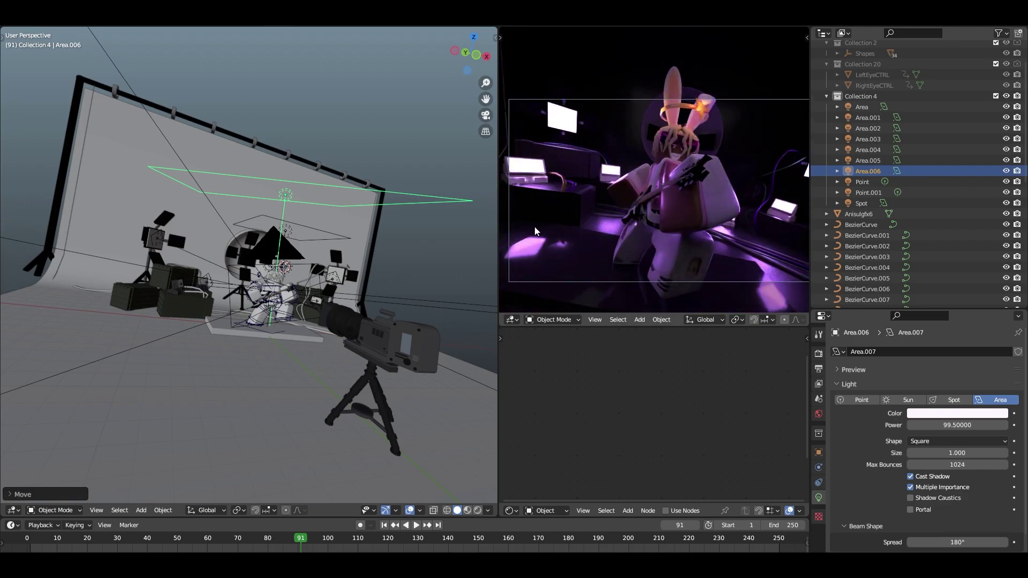
left_click_drag(496, 241, 458, 240)
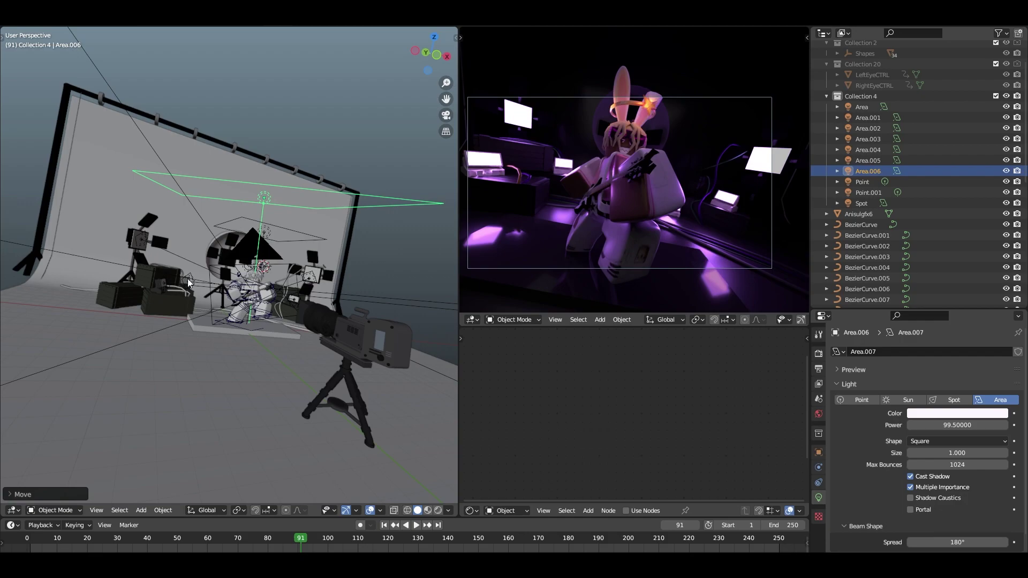
- Add another area light near the floor cables and rotate it to face the character
middle_click_drag(189, 283, 273, 292)
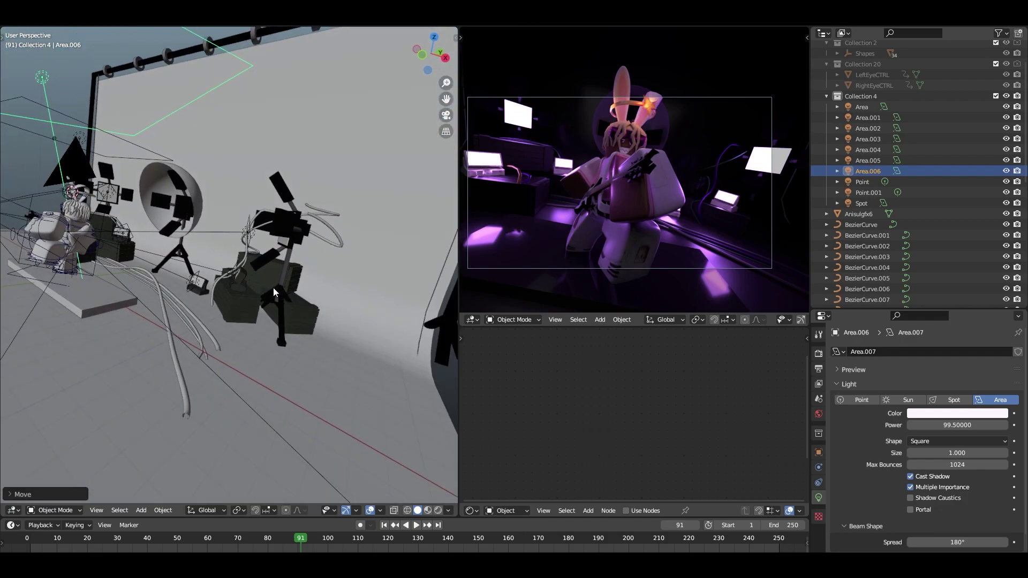
key("shift+a")
mouse_move(207, 324)
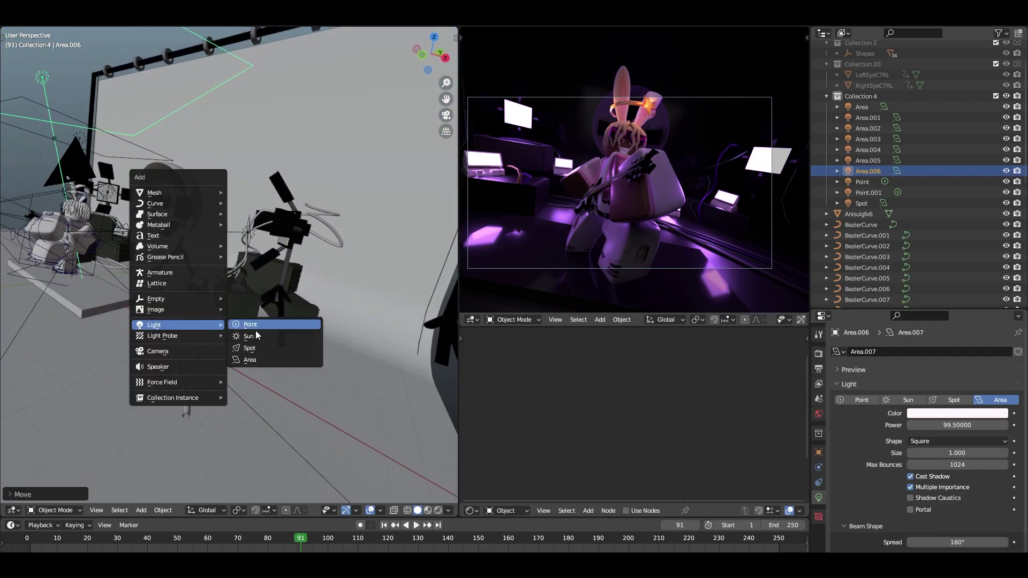
left_click(257, 358)
key("r")
key("r")
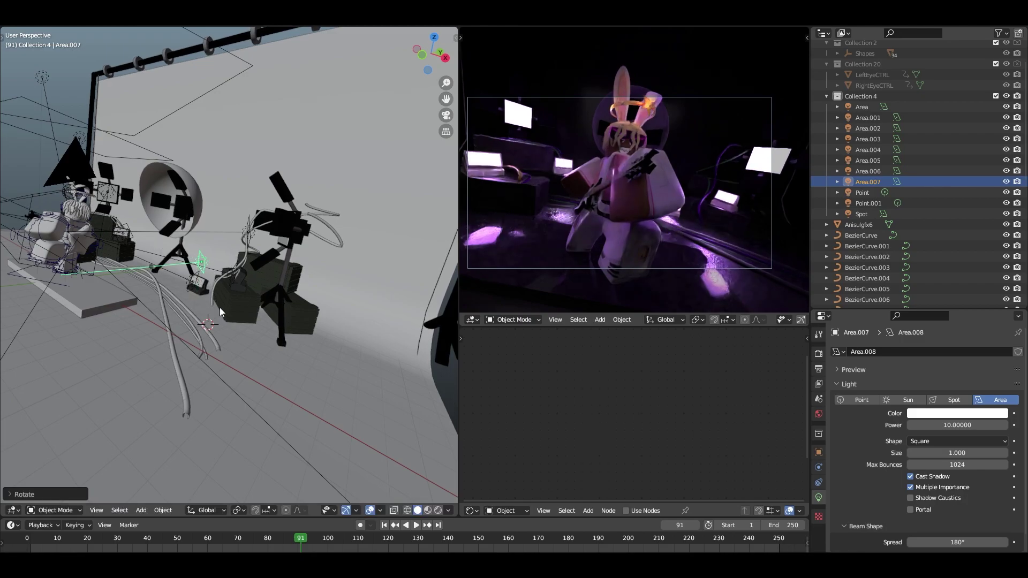
left_click(239, 295)
- Scale up the new area light and move it beside the crates and studio light
key("r")
left_click(352, 318)
key("s")
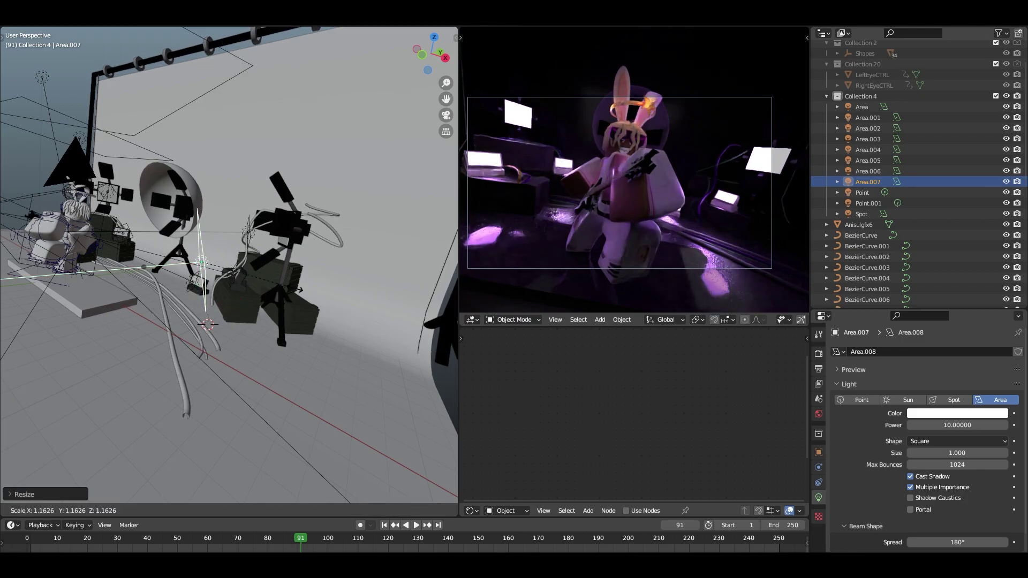
left_click(315, 302)
middle_click_drag(315, 302, 302, 279)
key("g")
left_click(360, 278)
- Tilt the new white area light freely towards the character and set its power to 59.6
key("r")
key("r")
left_click(339, 277)
left_click_drag(937, 425, 965, 425)
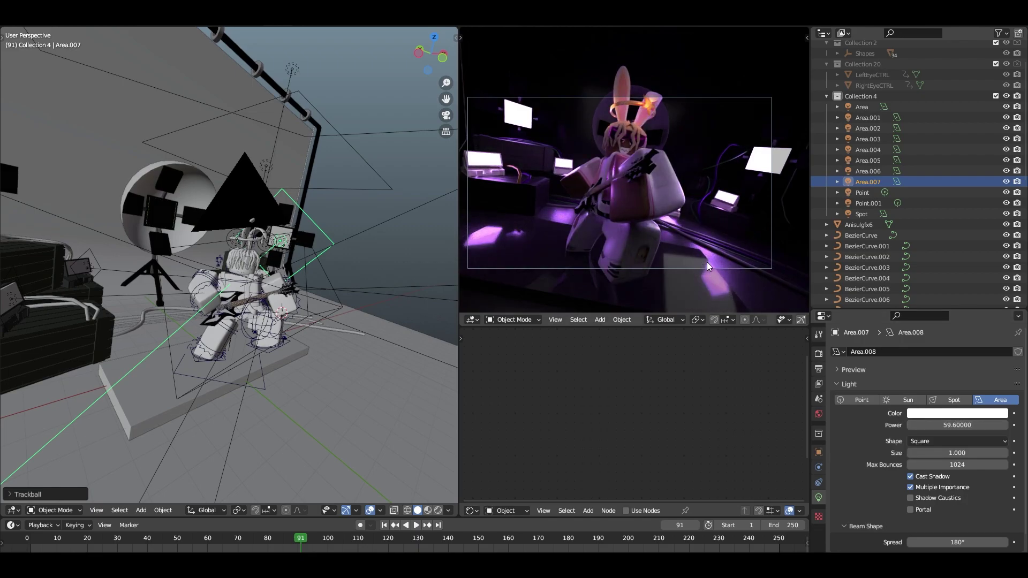
scroll(696, 284, "up", 3)
scroll(702, 291, "down", 2)
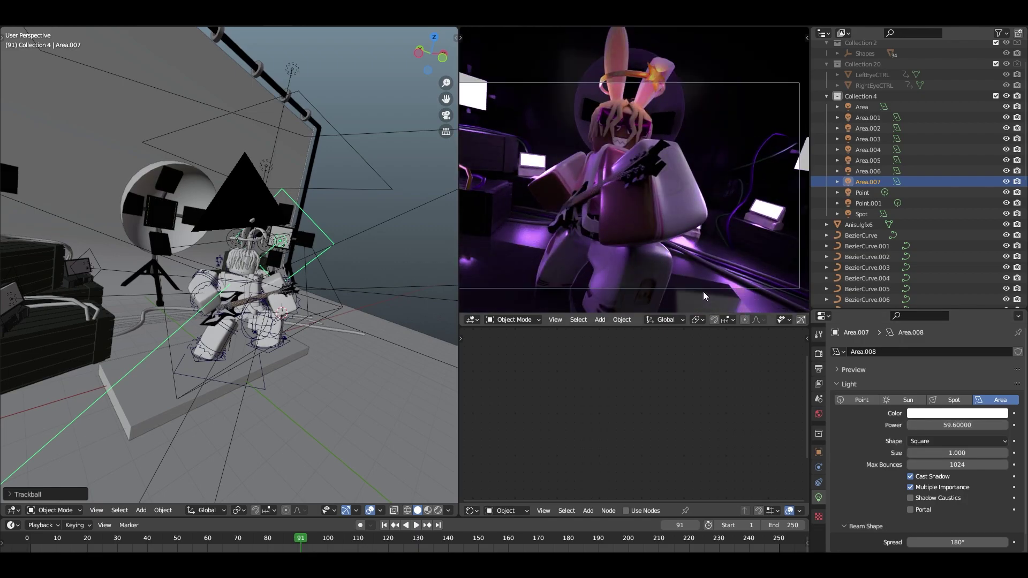
- Slide the white area light beside the crates along the Y axis and rotate it about global Z towards the character
middle_click_drag(327, 230, 260, 254)
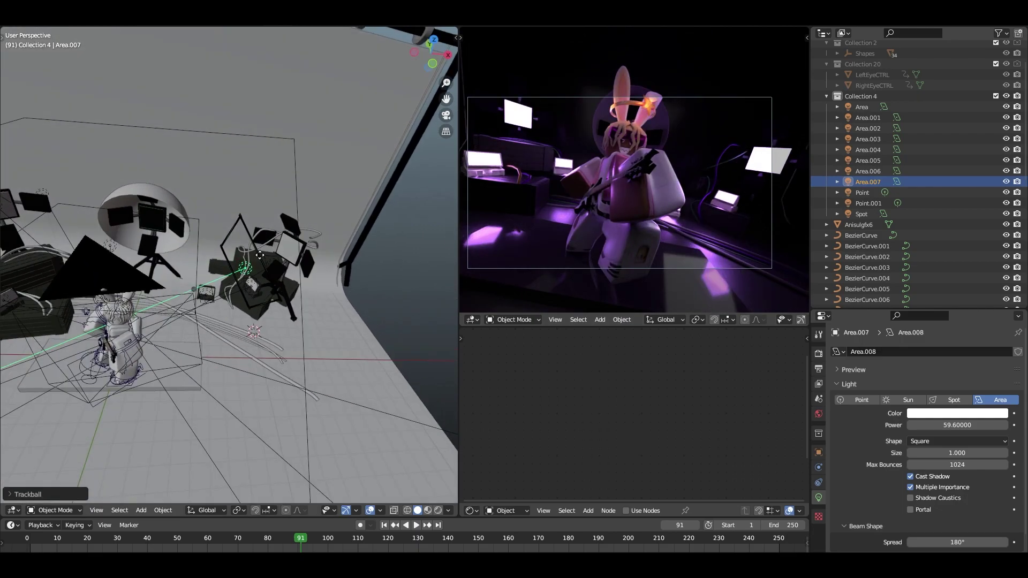
key("g")
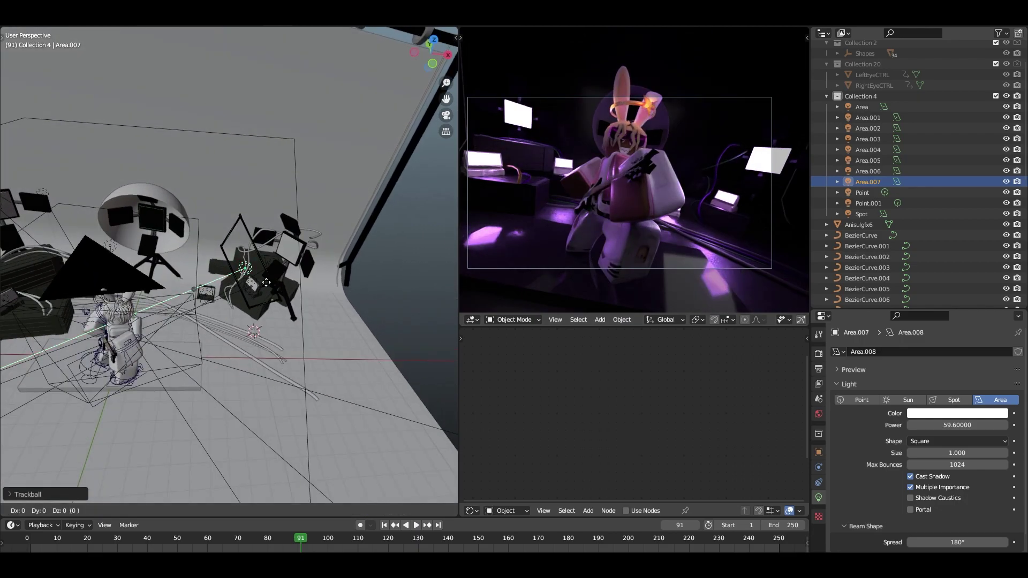
key("y")
left_click(250, 265)
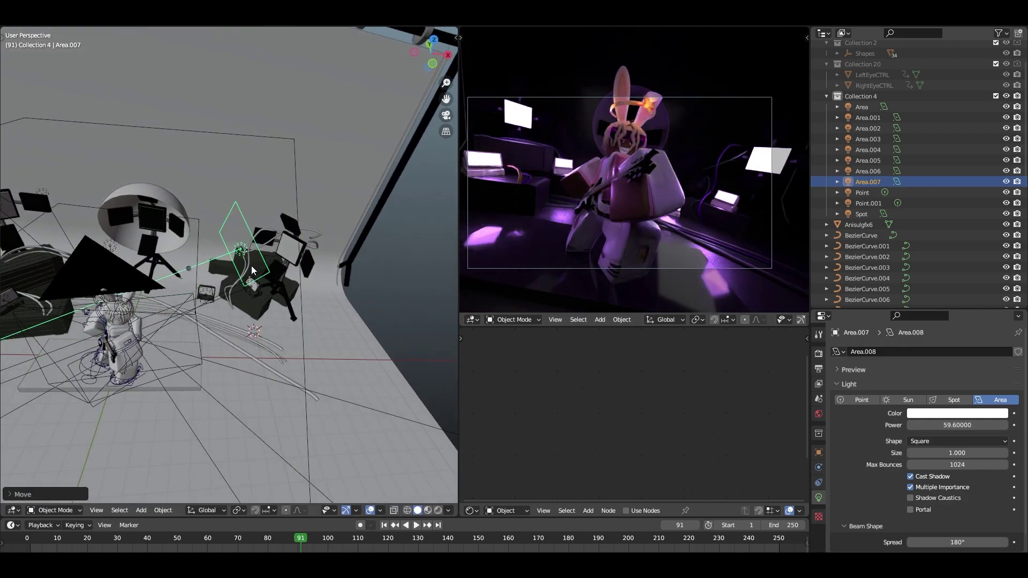
middle_click_drag(165, 288, 200, 266, "shift")
key("r")
key("z")
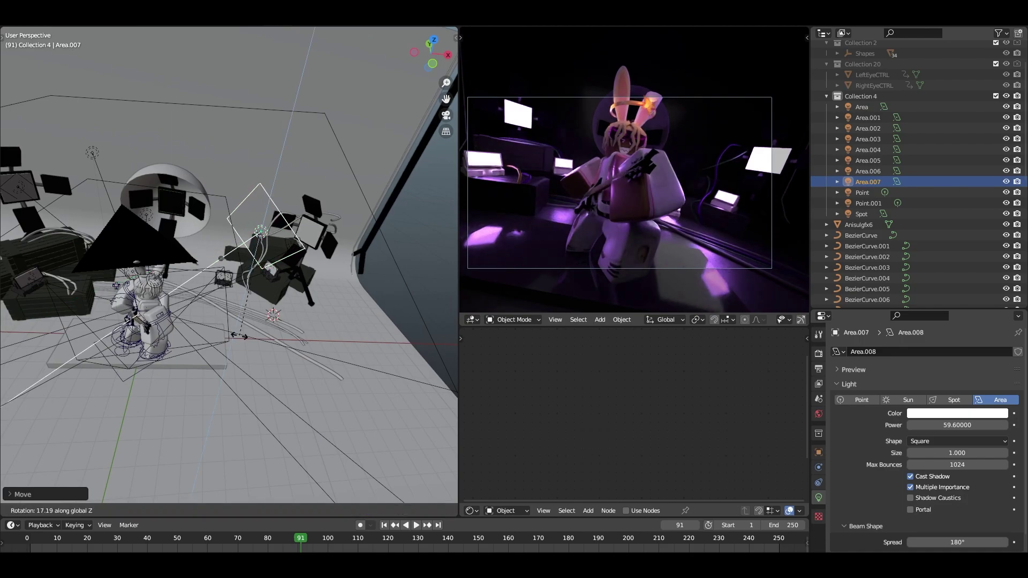
left_click(202, 323)
middle_click_drag(201, 323, 644, 397, "shift")
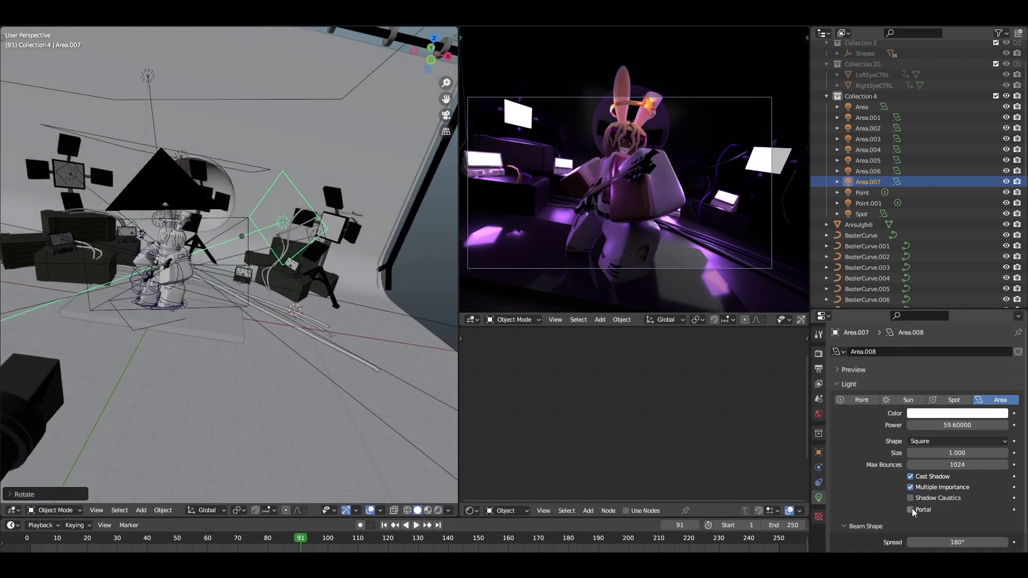
left_click_drag(949, 544, 955, 543)
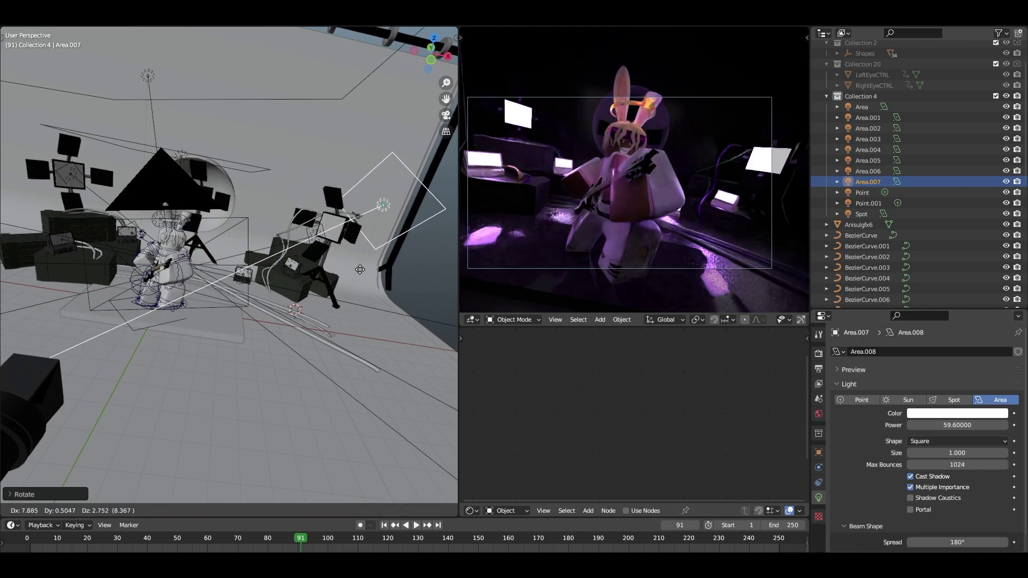
- Duplicate the white area light and place the copy by the crates on the character's opposite side
scroll(216, 307, "up", 2)
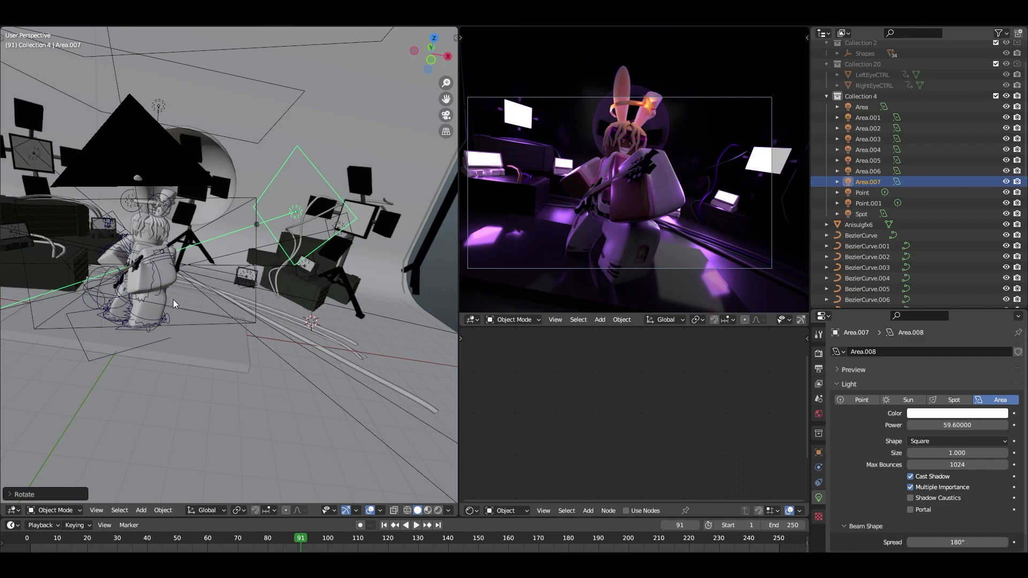
middle_click_drag(172, 300, 206, 308, "shift")
key("shift+d")
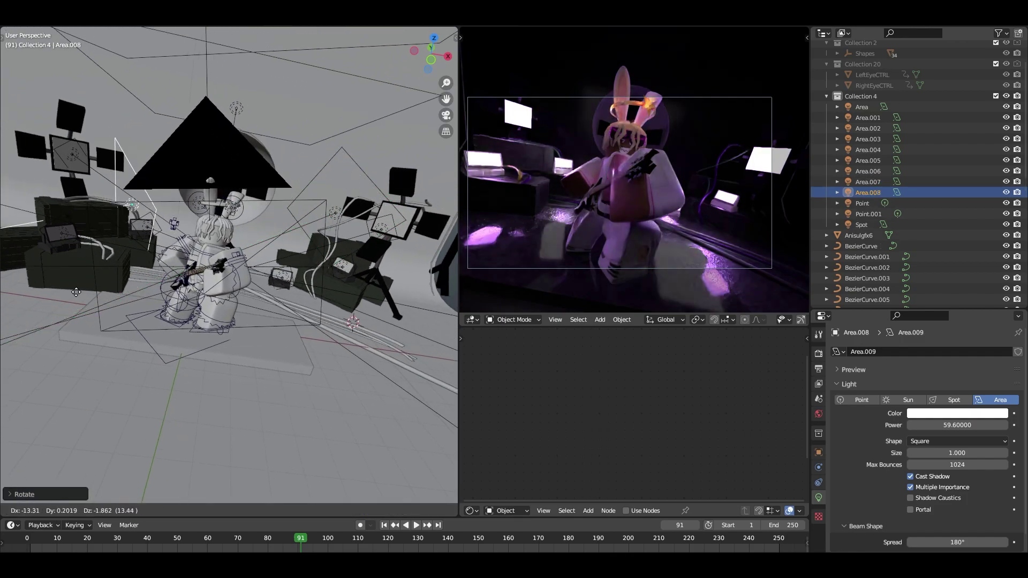
left_click(68, 288)
middle_click_drag(67, 287, 129, 305)
- Shift the duplicated area light along the Y axis and rotate it about Z to face the character
key("g")
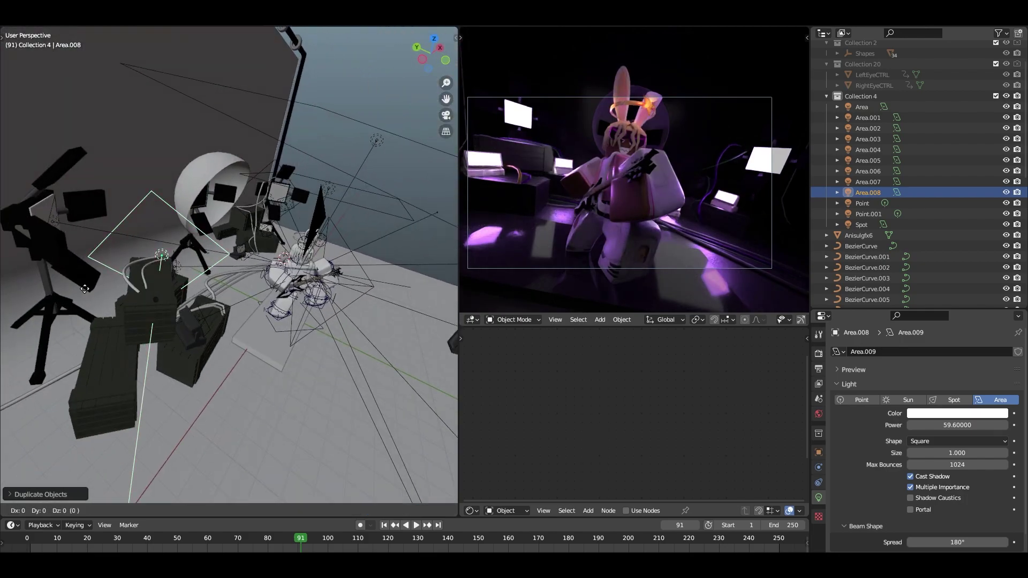
key("y")
left_click(134, 308)
key("r")
key("z")
left_click(235, 331)
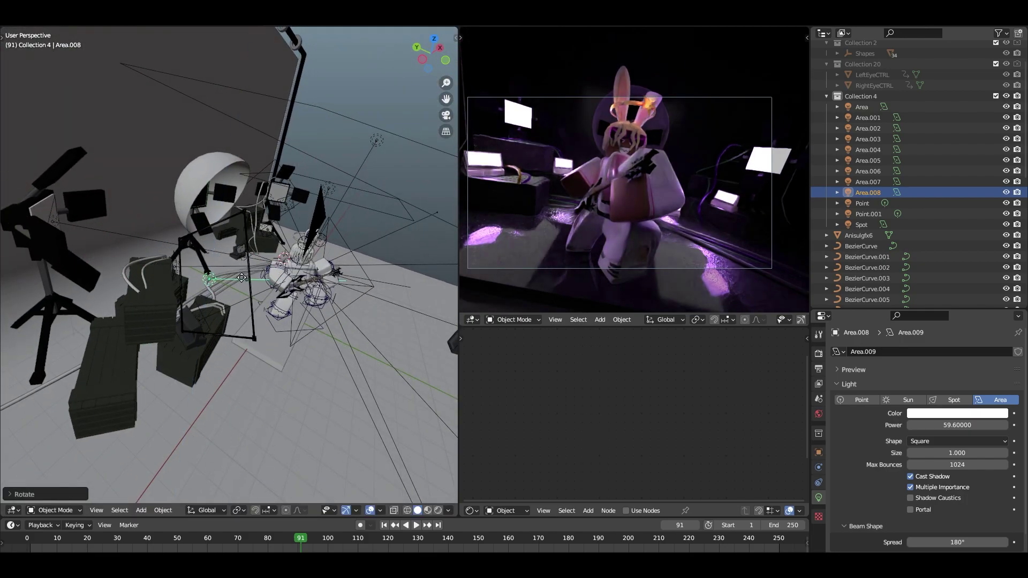
- Refine the duplicated light's position near the crates and turn it slightly further about the global Z axis
key("shift+grave")
key("a")
key("w")
left_click(229, 265)
key("g")
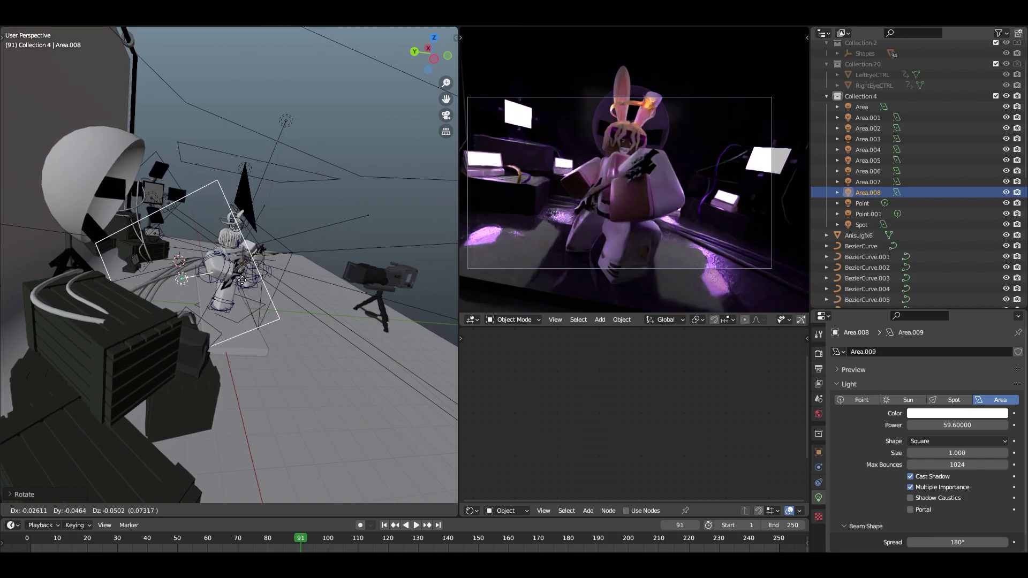
left_click(241, 280)
key("g")
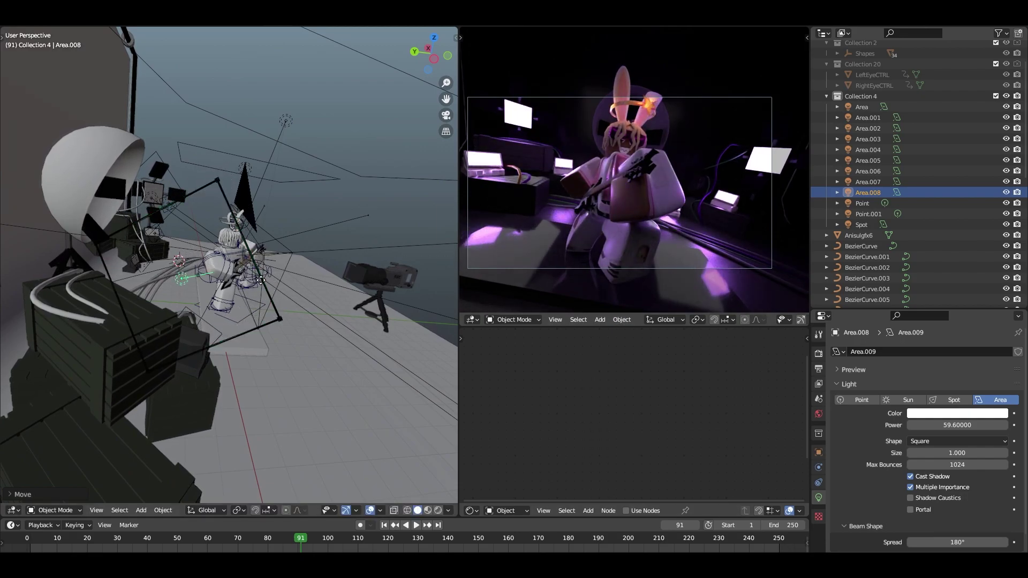
left_click(195, 270)
key("r")
key("z")
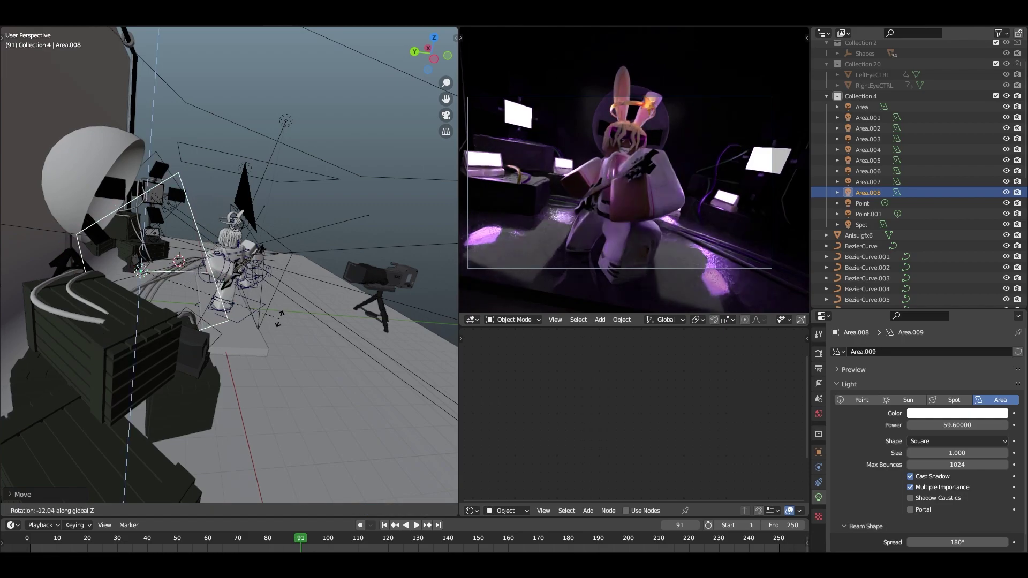
left_click(287, 305)
key("shift+grave")
key("w")
key("a")
key("w")
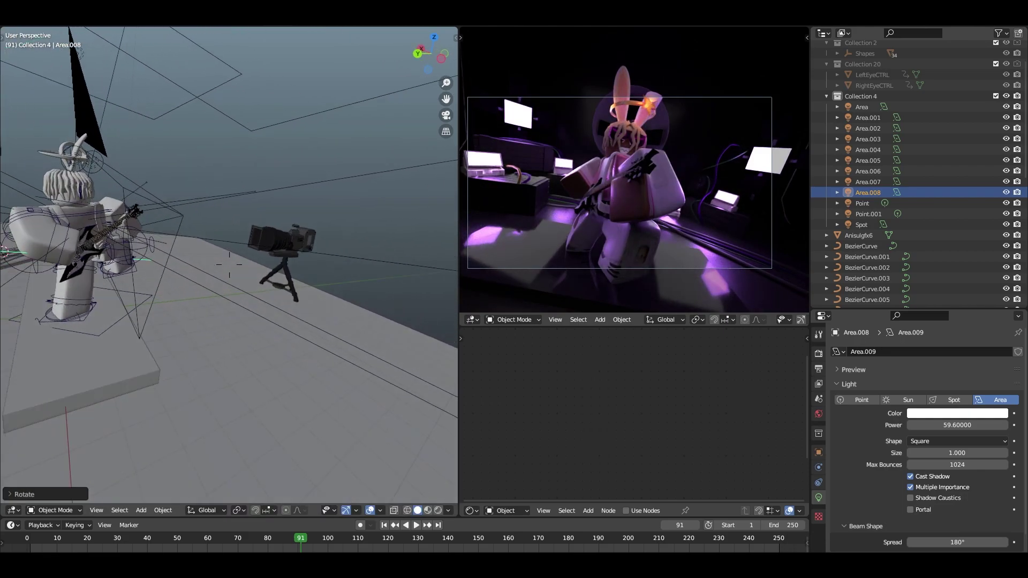
key("d")
key("s")
left_click(275, 326)
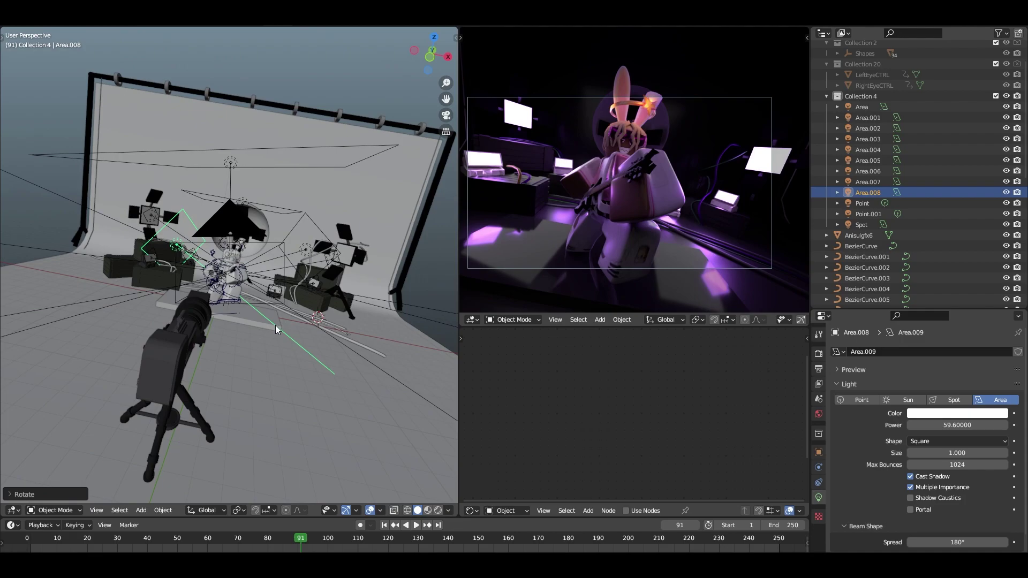
key("shift+a")
mouse_move(275, 326)
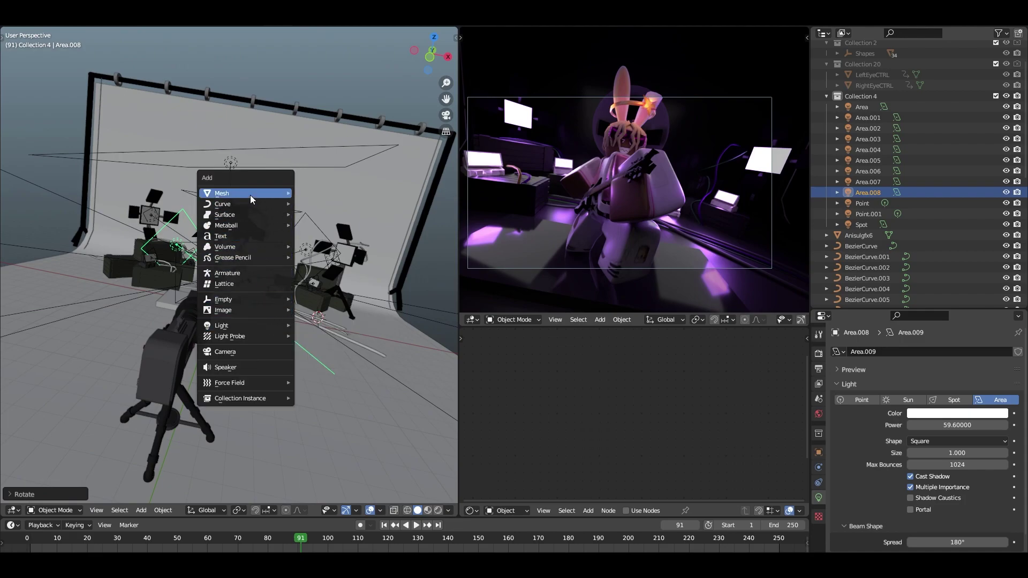
mouse_move(249, 194)
left_click(337, 195)
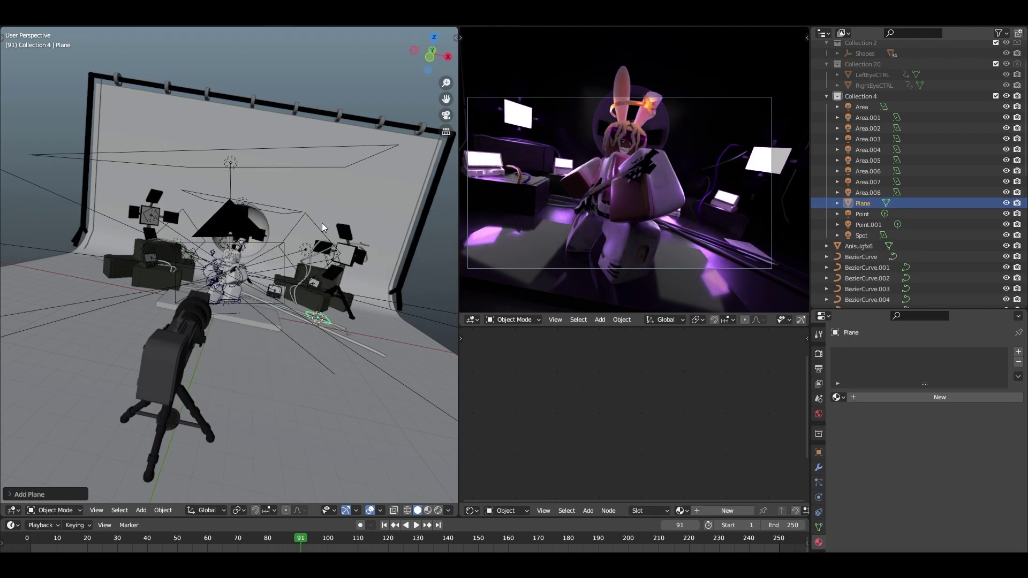
key("x")
left_click(310, 313)
- Snap the 3D cursor to the world origin and add a mesh plane there
key("shift+s")
left_click(256, 362)
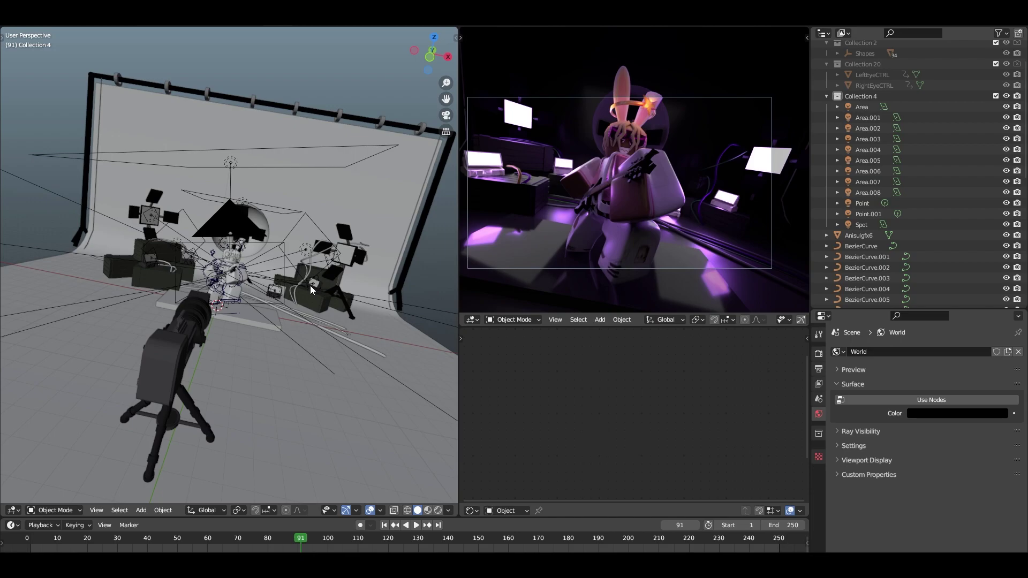
key("shift+s")
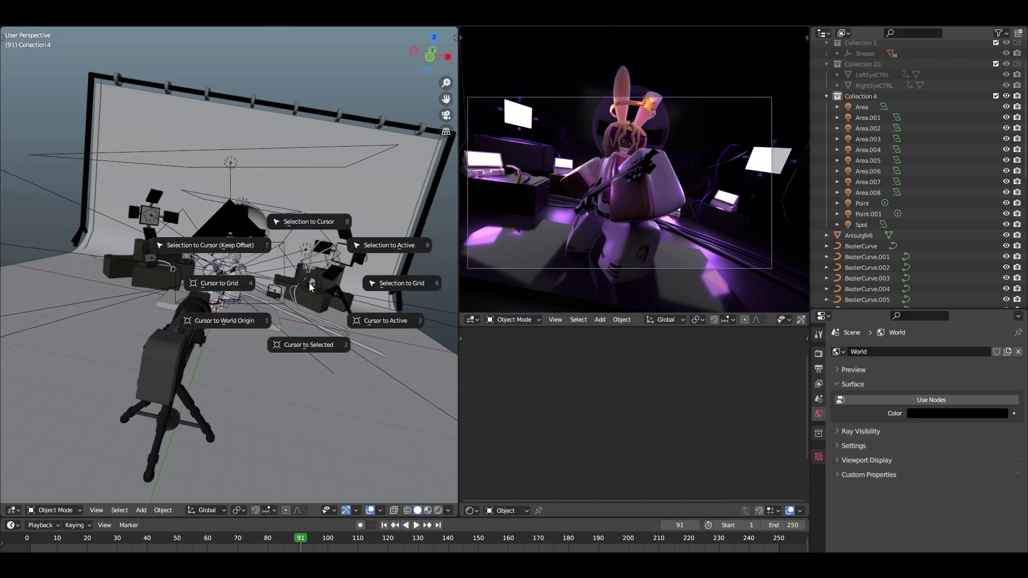
left_click(230, 320)
key("shift+a")
mouse_move(230, 319)
left_click(288, 319)
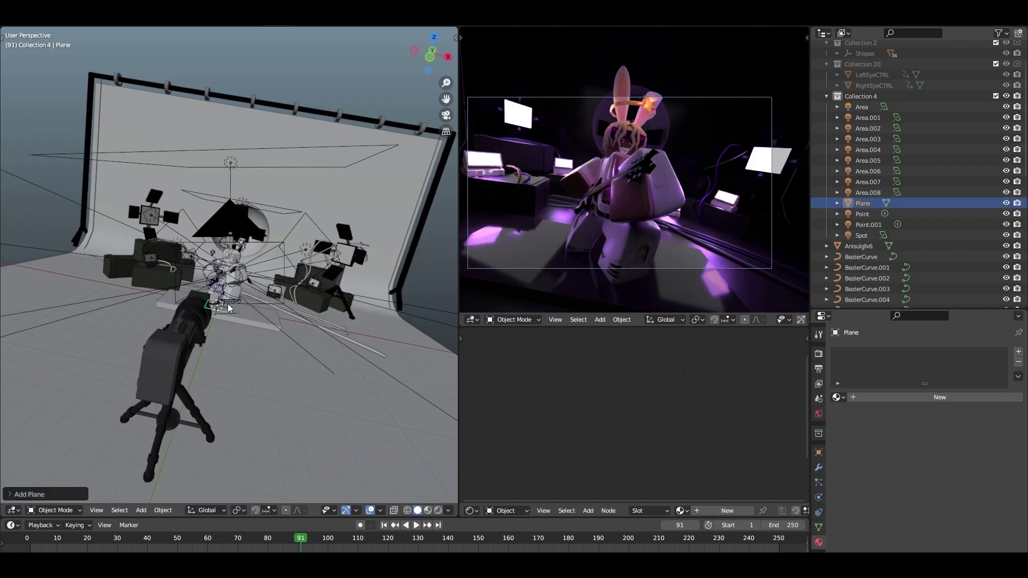
- Scale up the new plane and stretch it along X until it reaches well beyond the studio floor
left_click(313, 306)
middle_click_drag(248, 296, 248, 325)
scroll(248, 325, "down", 2)
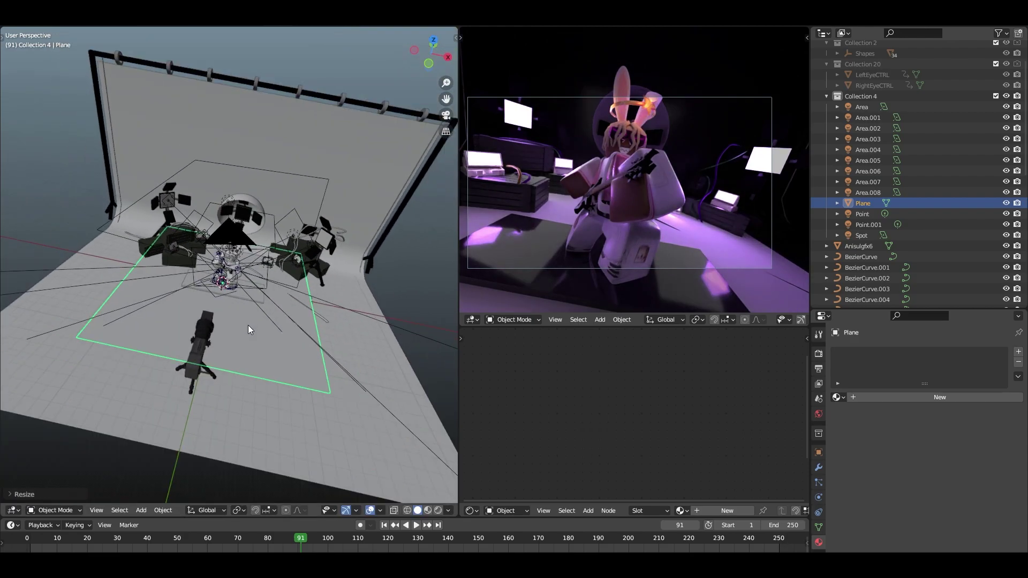
key("s")
key("x")
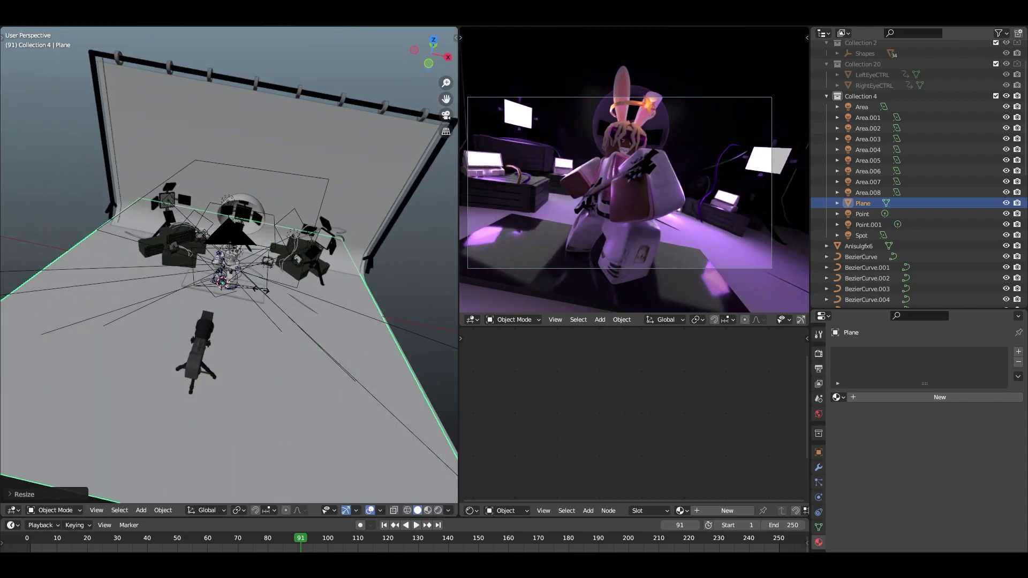
left_click(283, 316)
- Move the enlarged plane along Z to lie just beneath the studio floor and open its mesh for editing
middle_click_drag(284, 316, 221, 328)
key("g")
key("z")
left_click(257, 253)
key("Tab")
key("Tab")
left_click(179, 320)
left_click(66, 262)
middle_click_drag(66, 263, 276, 310)
key("Tab")
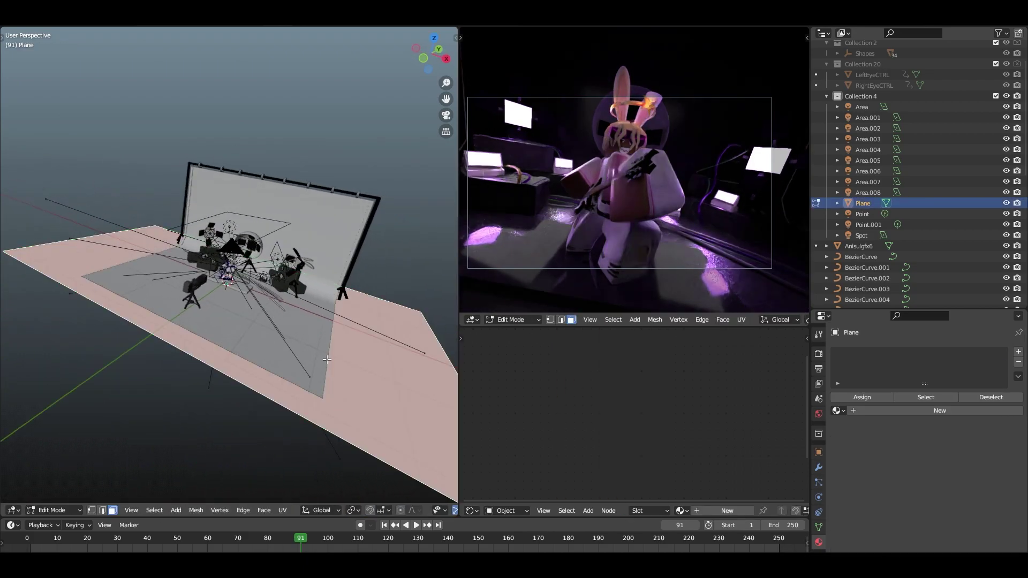
left_click(102, 510)
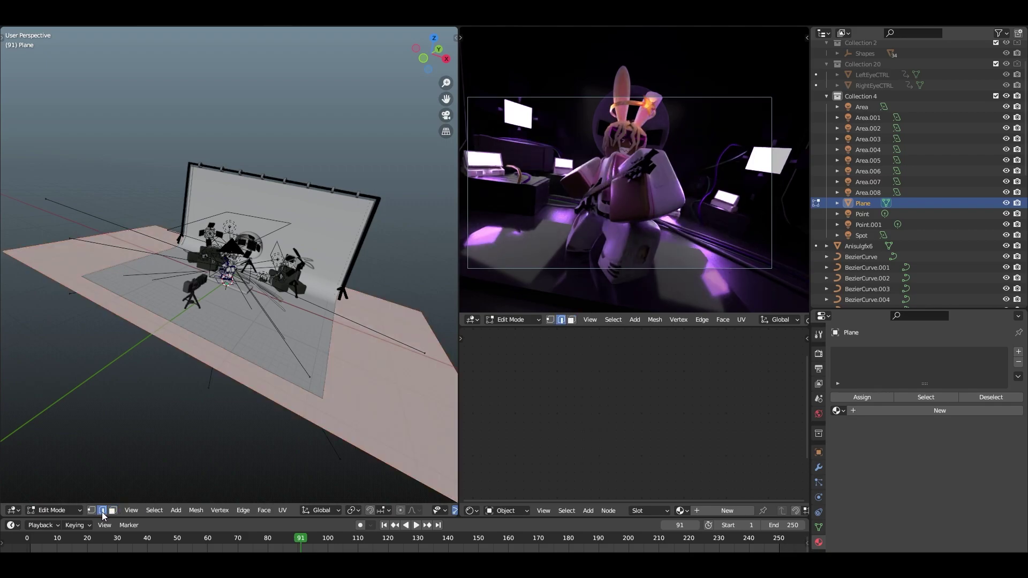
left_click(320, 430)
left_click(424, 335, "alt")
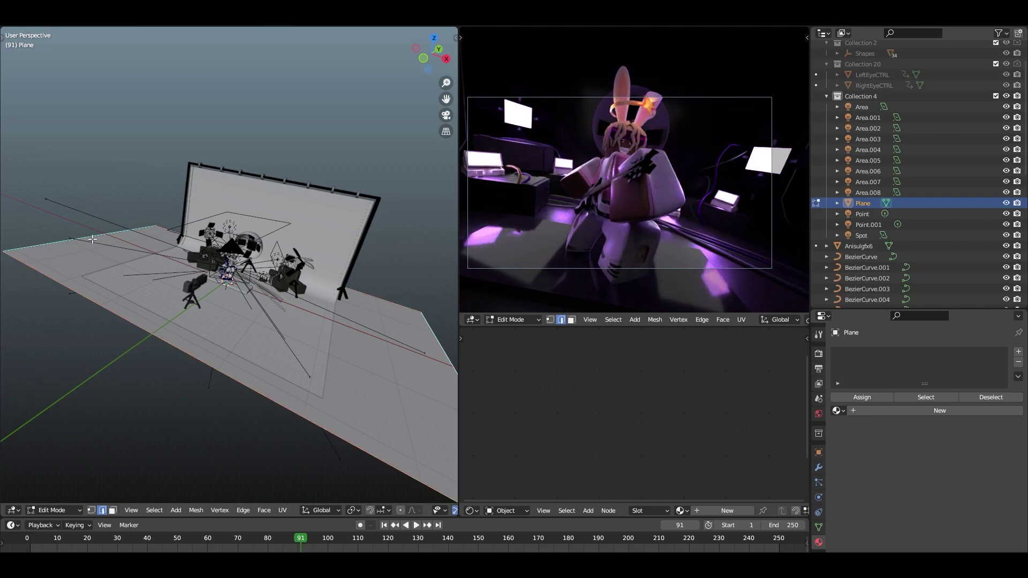
key("ctrl+KP_Add")
left_click(112, 510)
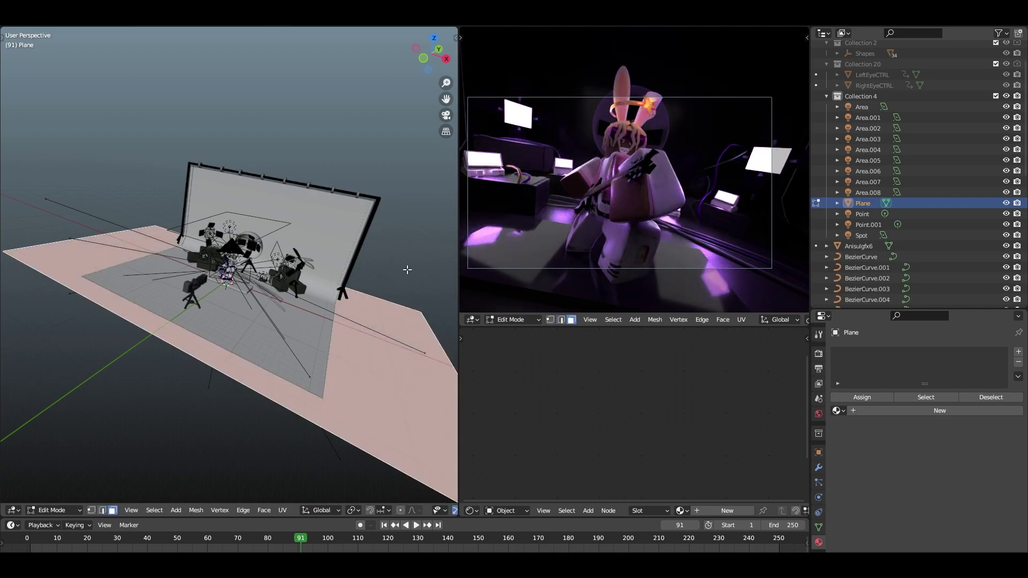
- Extrude the plane's face upward into a tall box enclosing the whole studio set and return to Object Mode
scroll(247, 332, "down", 2)
middle_click_drag(247, 334, 234, 301)
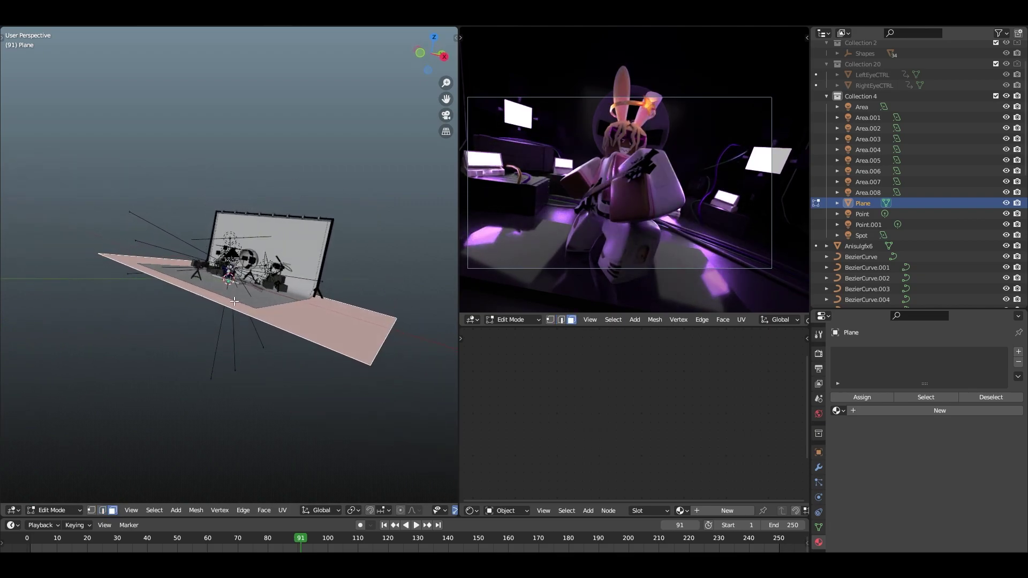
scroll(234, 302, "up", 3)
key("e")
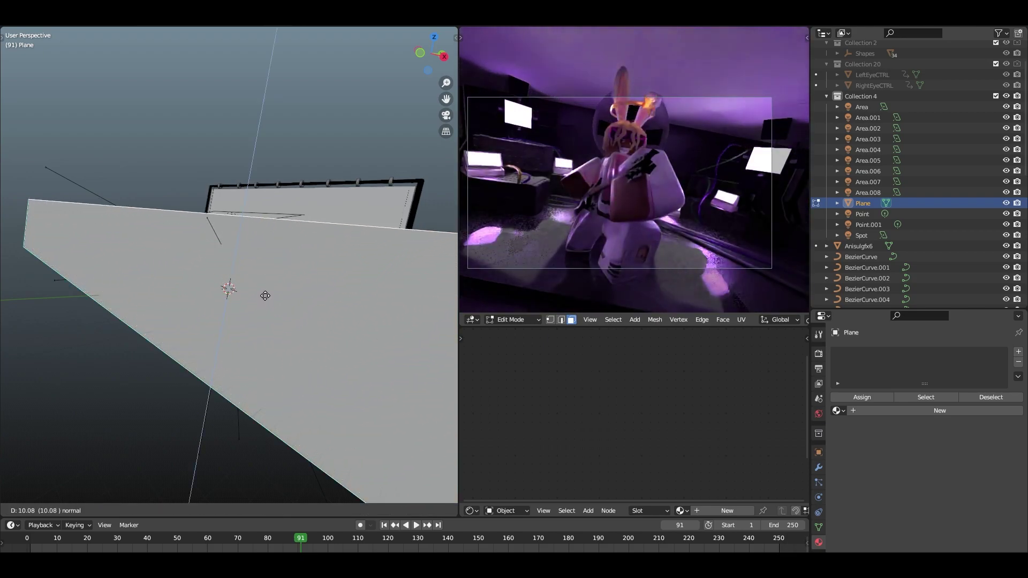
left_click(272, 259)
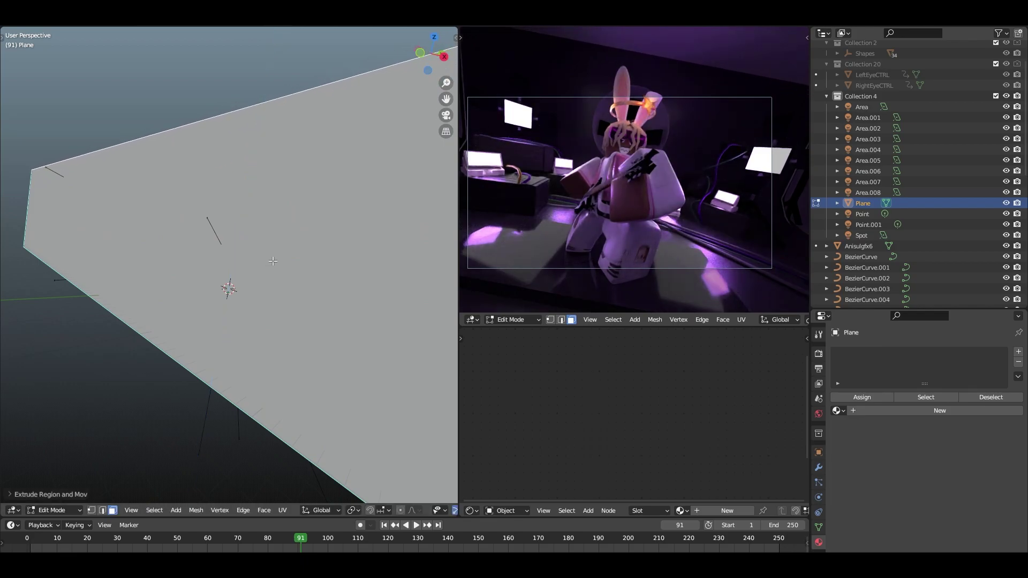
key("Tab")
scroll(273, 263, "down", 8)
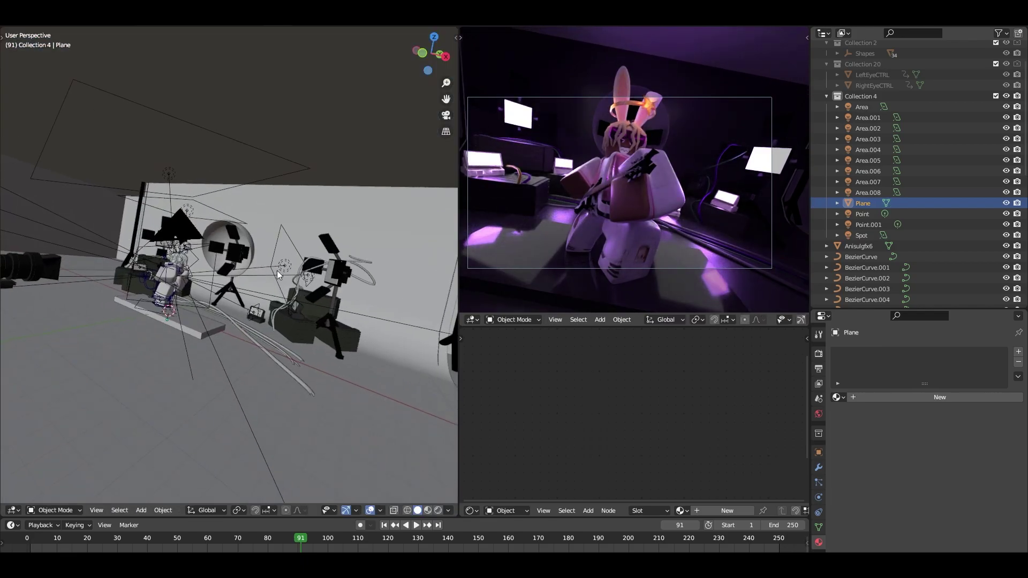
- Create a new material for the enclosing box and remove its Principled BSDF surface shader
left_click(958, 397)
scroll(889, 435, "down", 5)
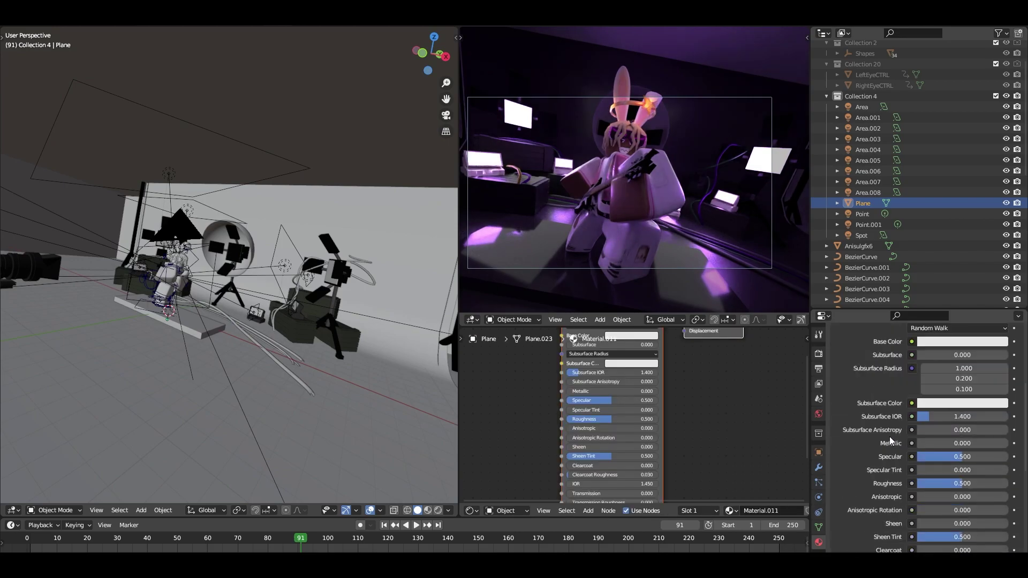
scroll(932, 402, "up", 5)
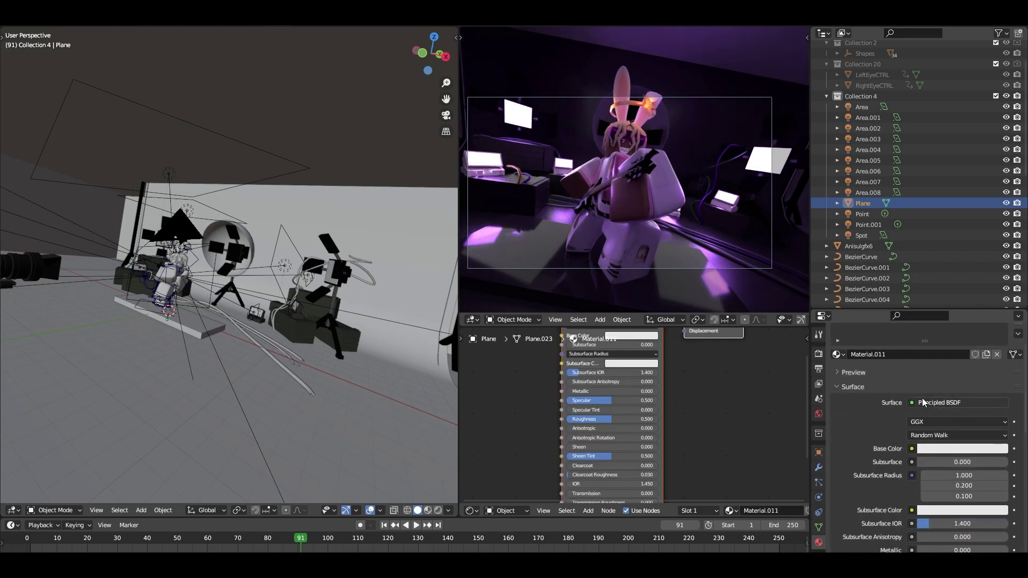
left_click(929, 402)
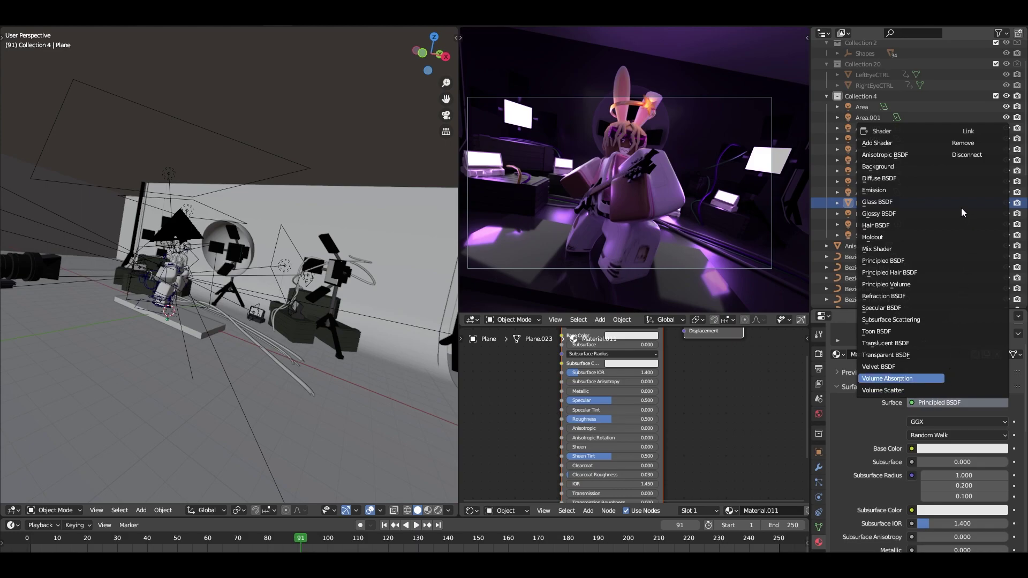
left_click(969, 146)
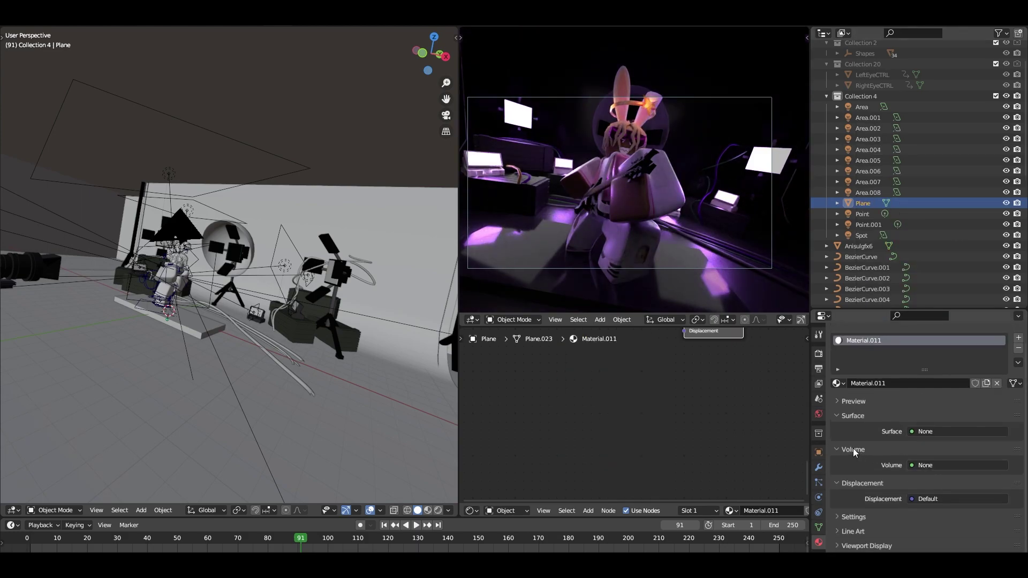
scroll(853, 448, "up", 1)
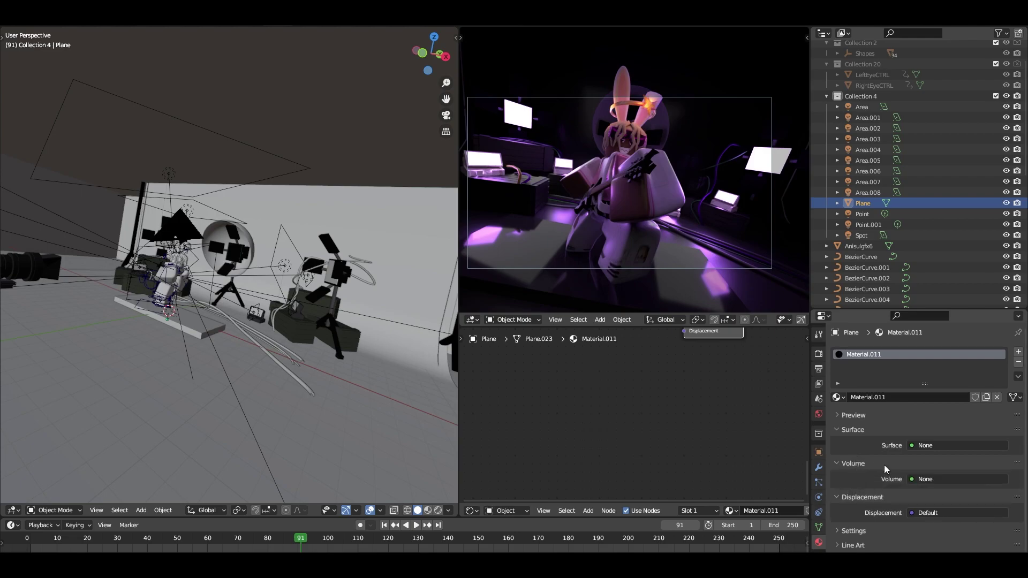
- Assign a Volume Scatter shader to the enclosing box's material volume and restart the camera view's rendered preview
left_click(926, 480)
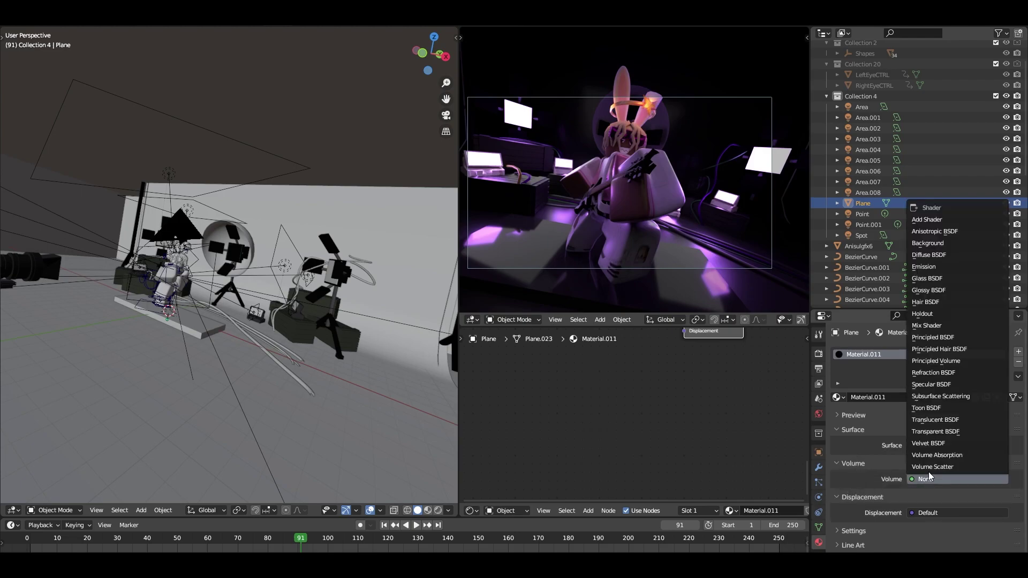
left_click(930, 468)
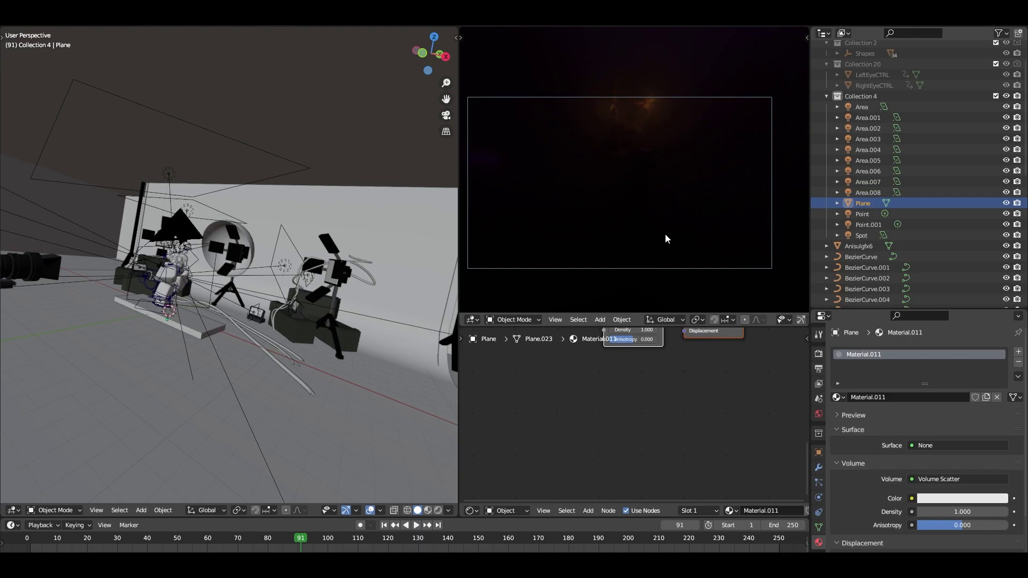
key("z")
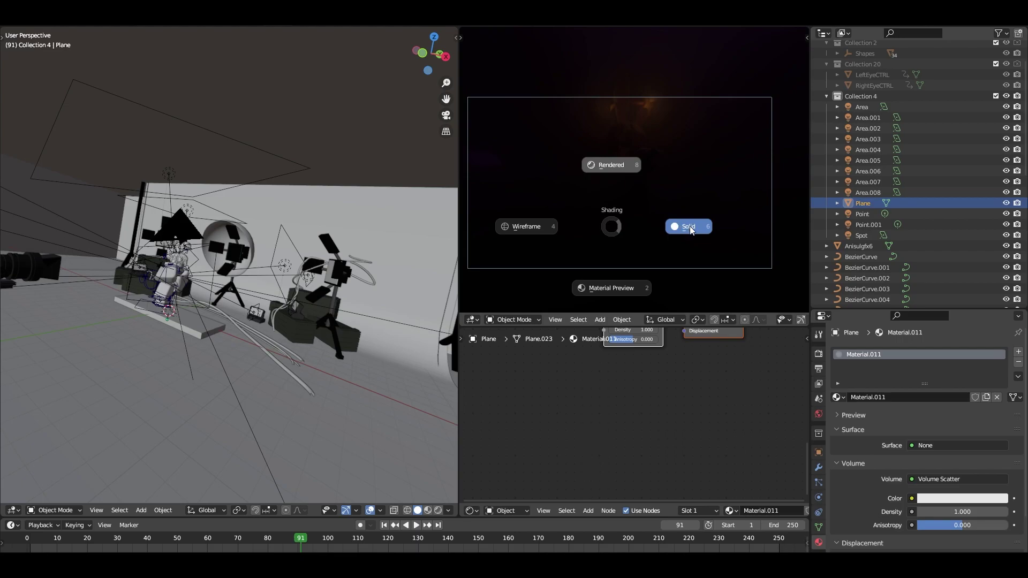
left_click(690, 226)
key("z")
left_click(657, 169)
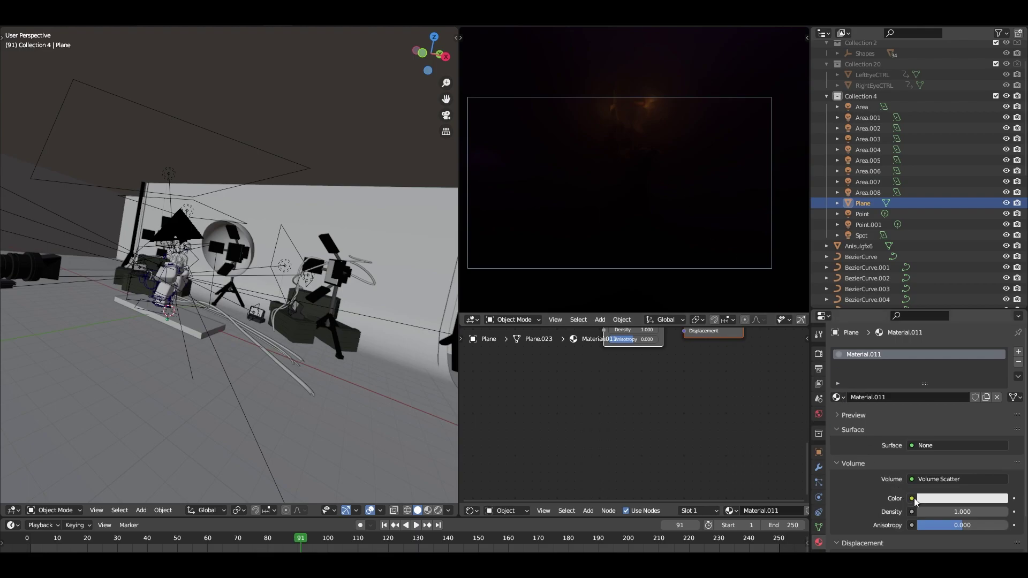
- Lower the Volume Scatter density of the box material stepwise to 0.2
left_click(921, 511)
left_click(921, 511)
left_click(920, 510)
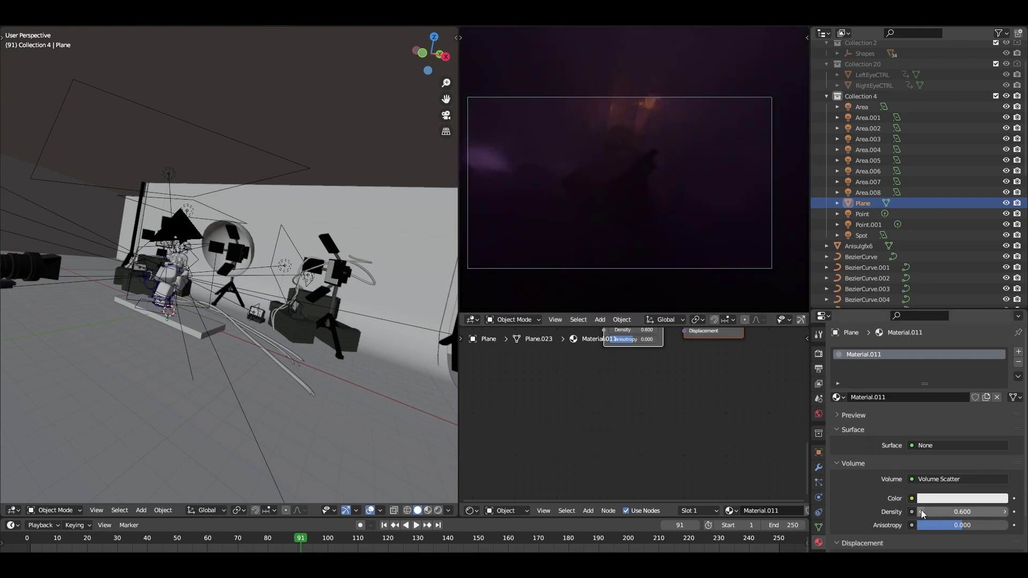
left_click(921, 511)
left_click(920, 511)
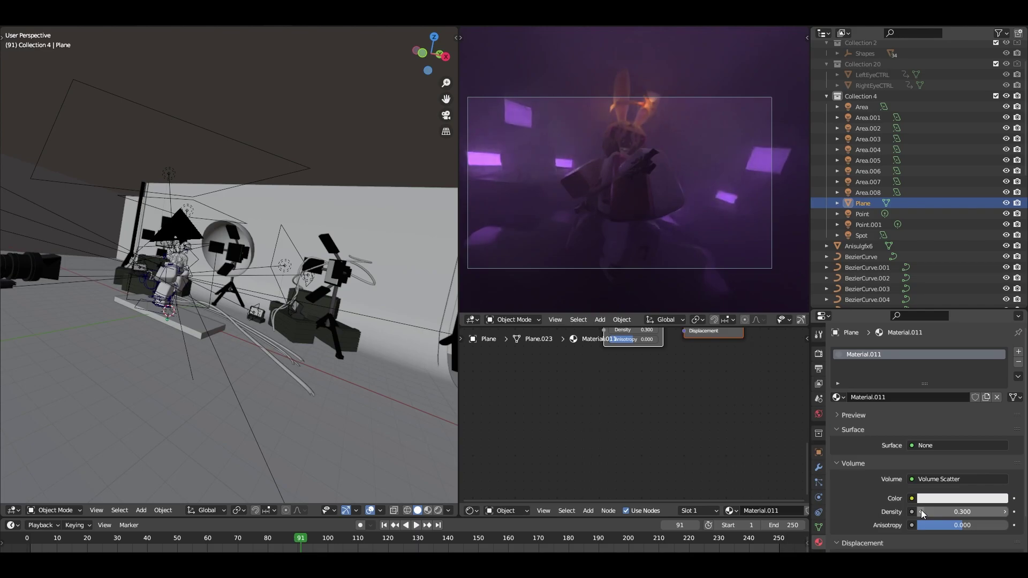
left_click(920, 511)
left_click(920, 511)
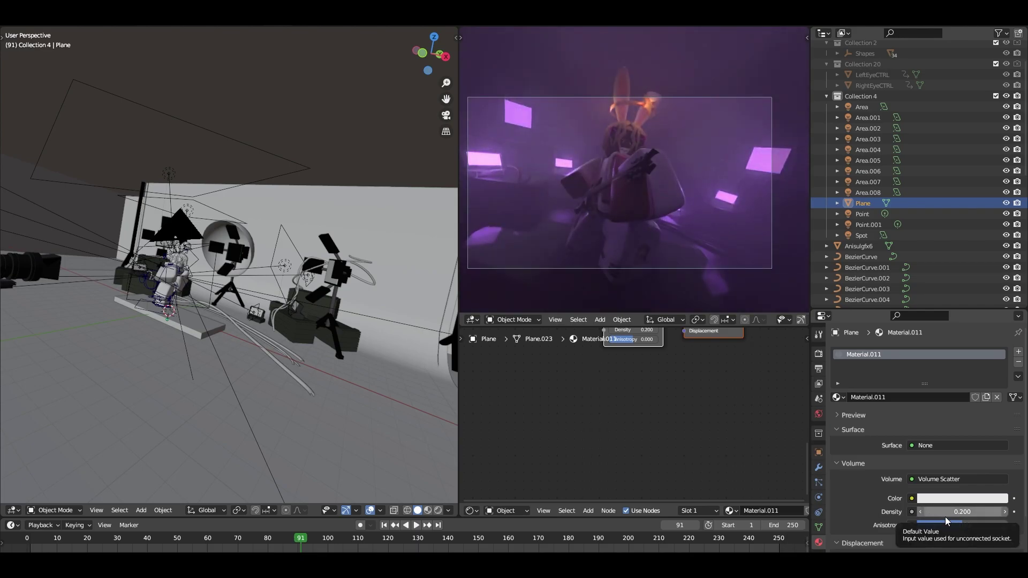
- Try Volume Scatter densities of 0.005, 0.001 and 0.01 for the fog
left_click(949, 511)
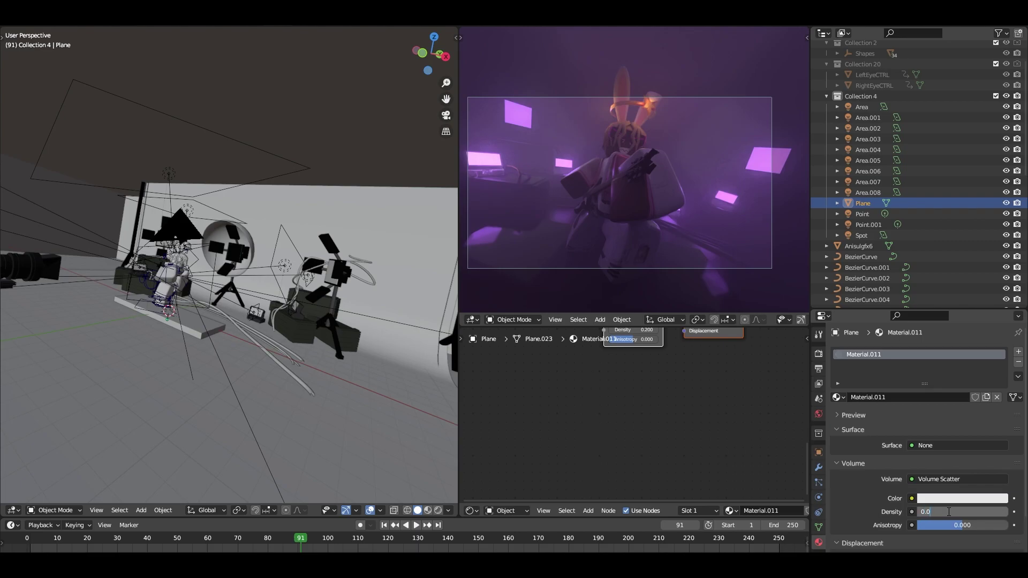
key("Return")
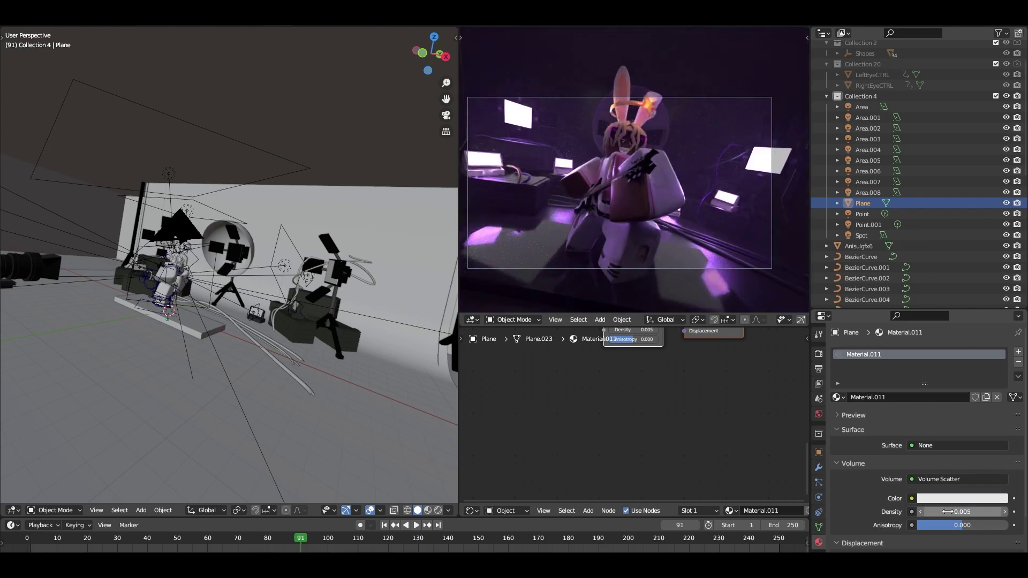
left_click(969, 511)
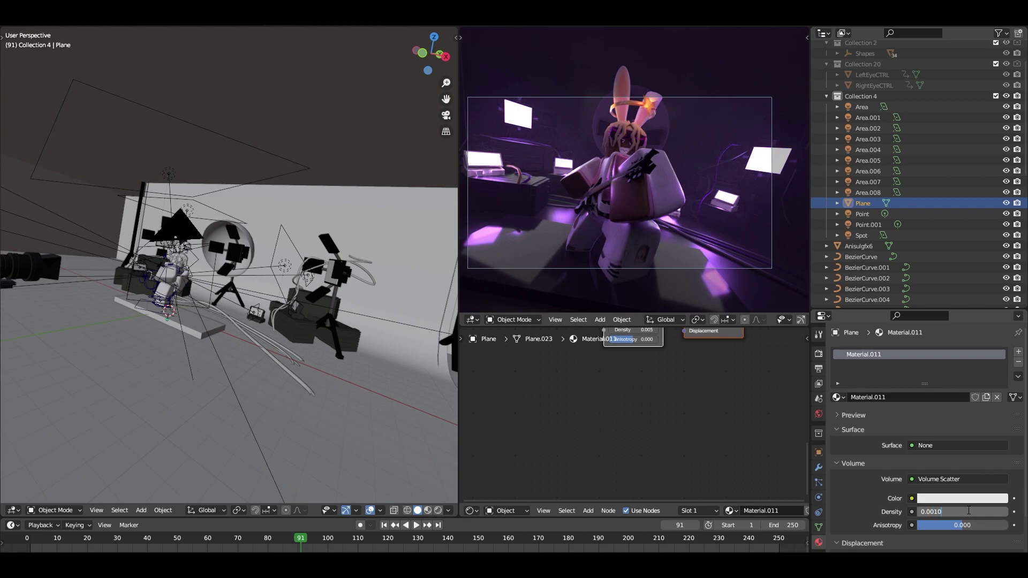
type("0.0010")
key("Return")
left_click(966, 511)
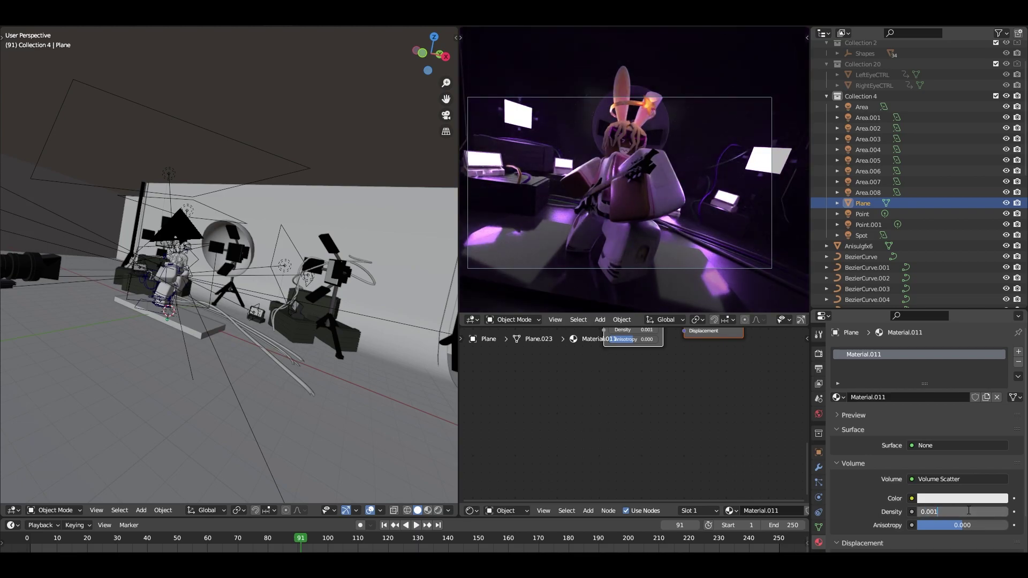
key("Return")
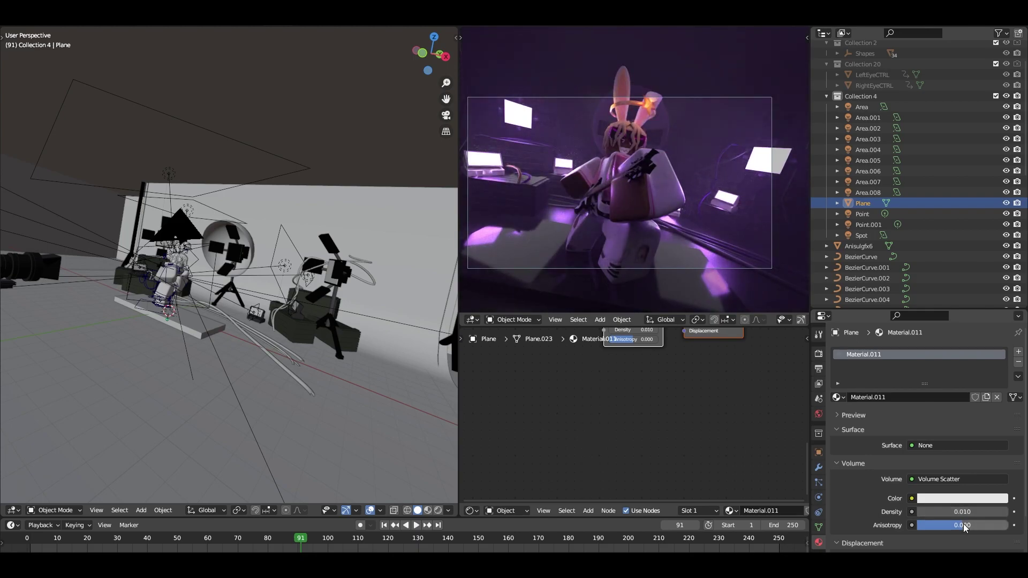
- Set the Volume Scatter anisotropy to about 0.117 and its density to 0.05
mouse_move(966, 525)
left_mouse_down()
mouse_move(927, 525)
mouse_move(994, 525)
mouse_move(967, 525)
left_mouse_up()
left_click(1004, 512)
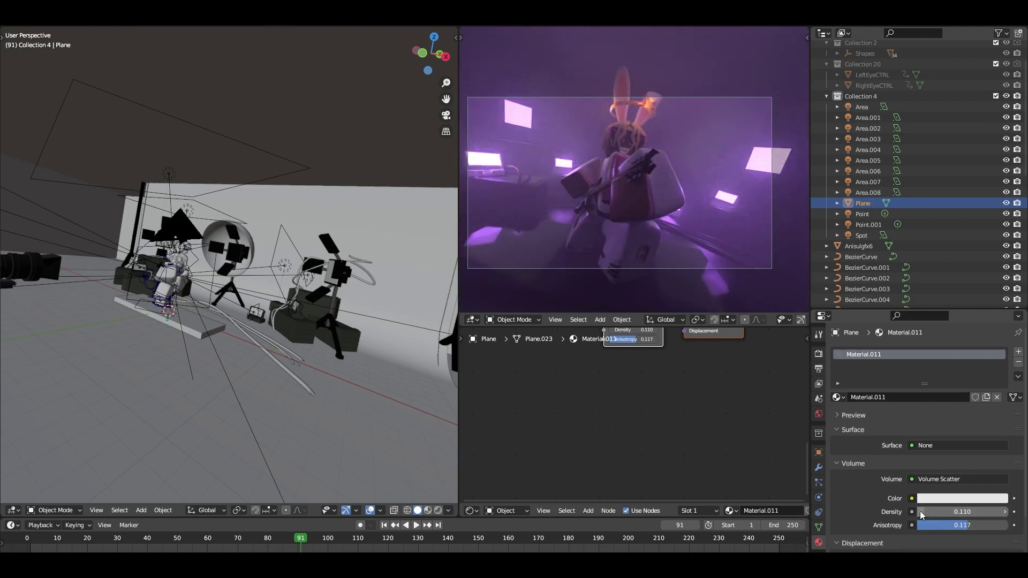
left_click(920, 511)
left_click(958, 512)
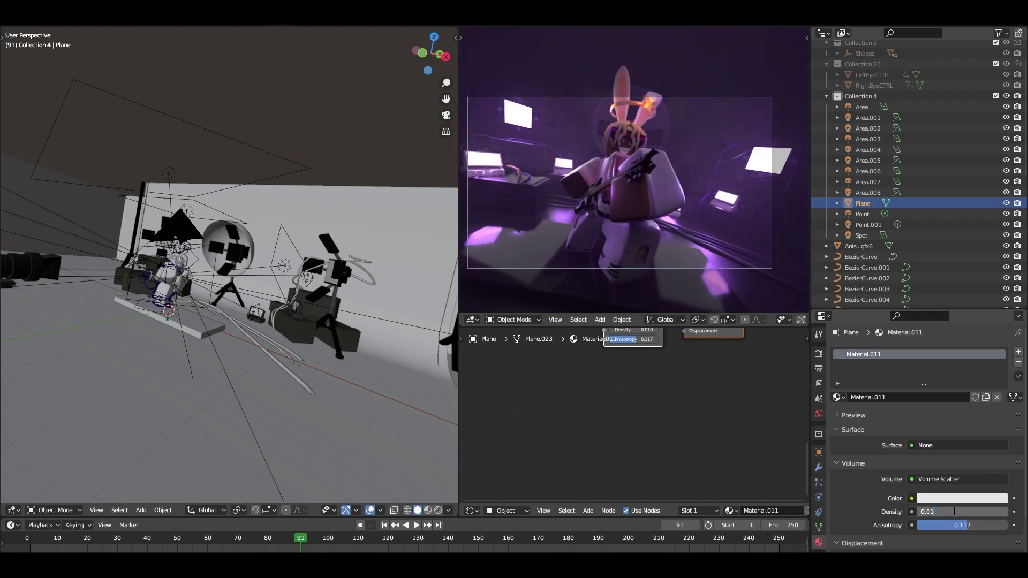
key("BackSpace")
type("5")
key("Return")
- Thin out the fog by setting the Volume Scatter density to 0.04 and finally to 0.03
left_click(952, 511)
left_click(953, 511)
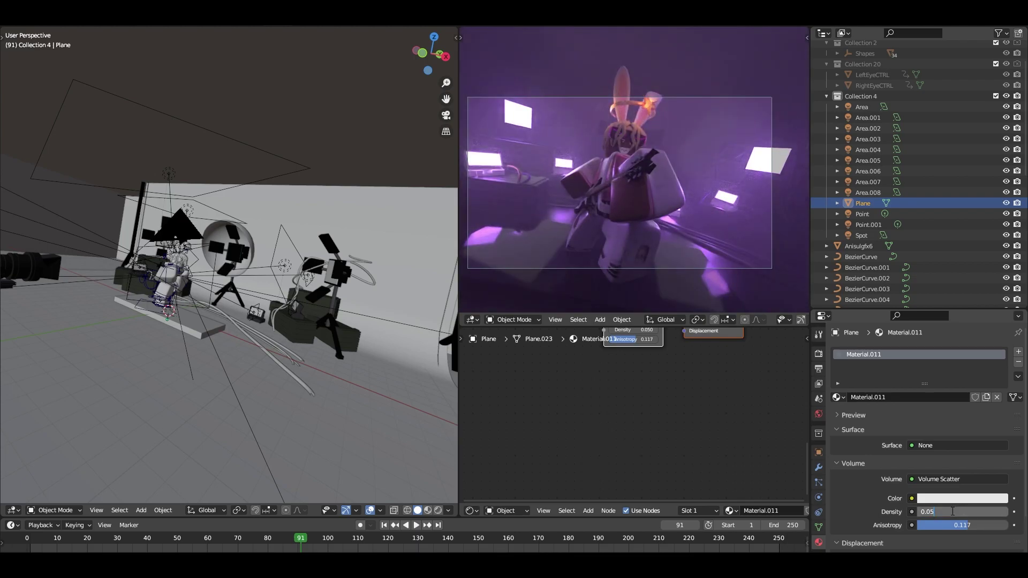
key("BackSpace")
type("4")
key("Return")
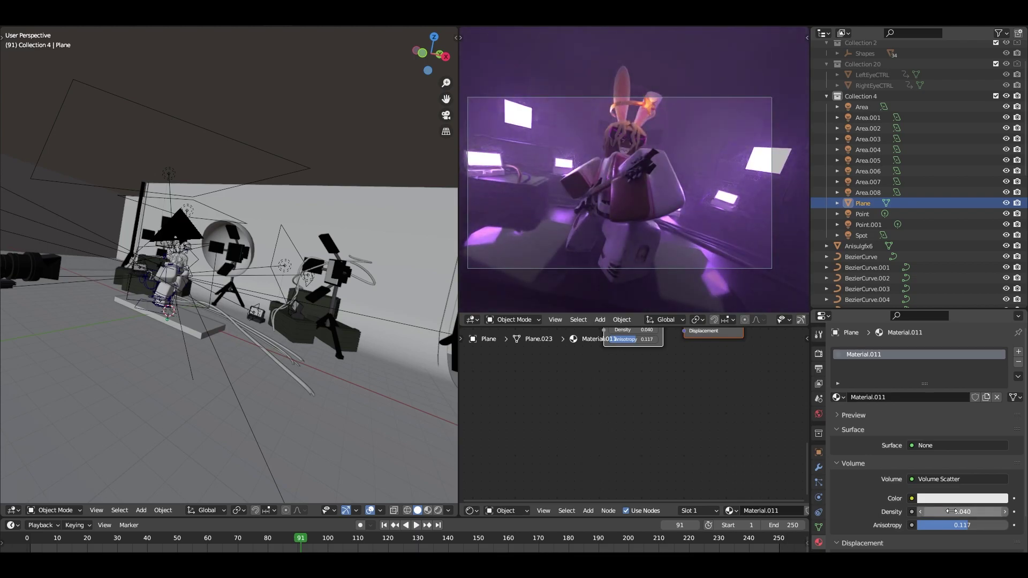
left_click(951, 512)
key("BackSpace")
type("3")
key("Return")
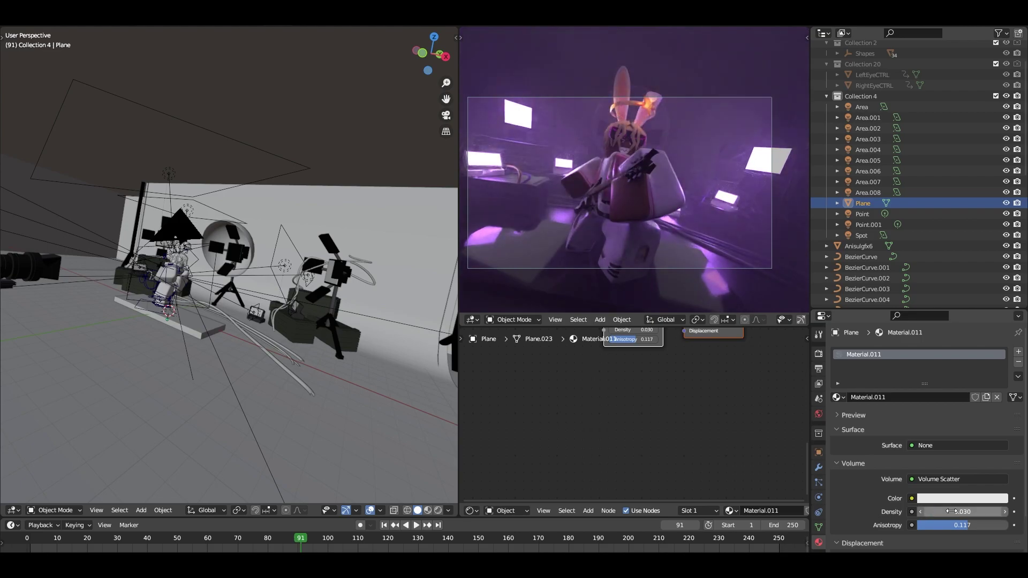
left_click(964, 508)
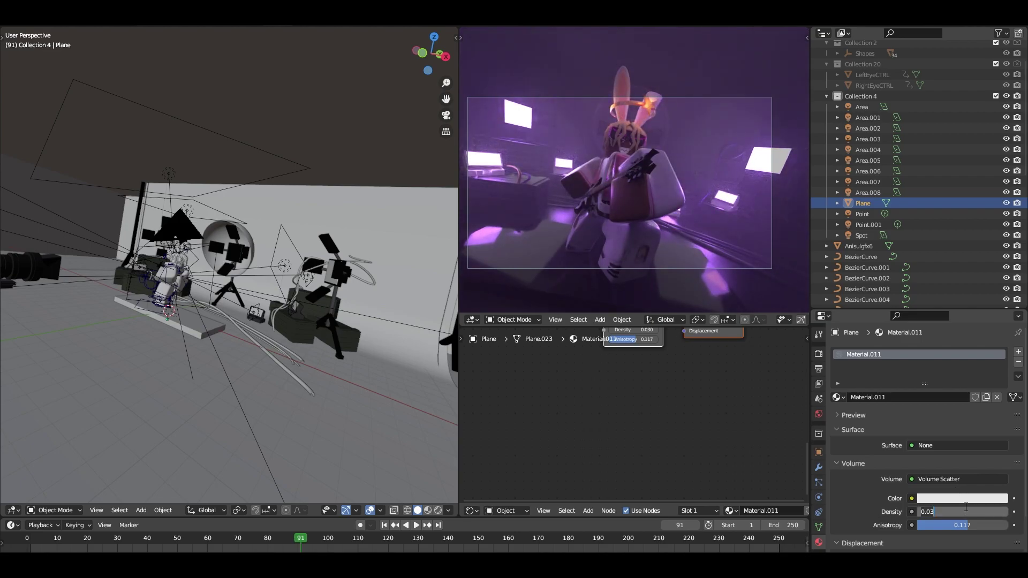
key("Return")
- Darken the Volume Scatter color to a neutral grey with a value of about 0.267
left_click(958, 498)
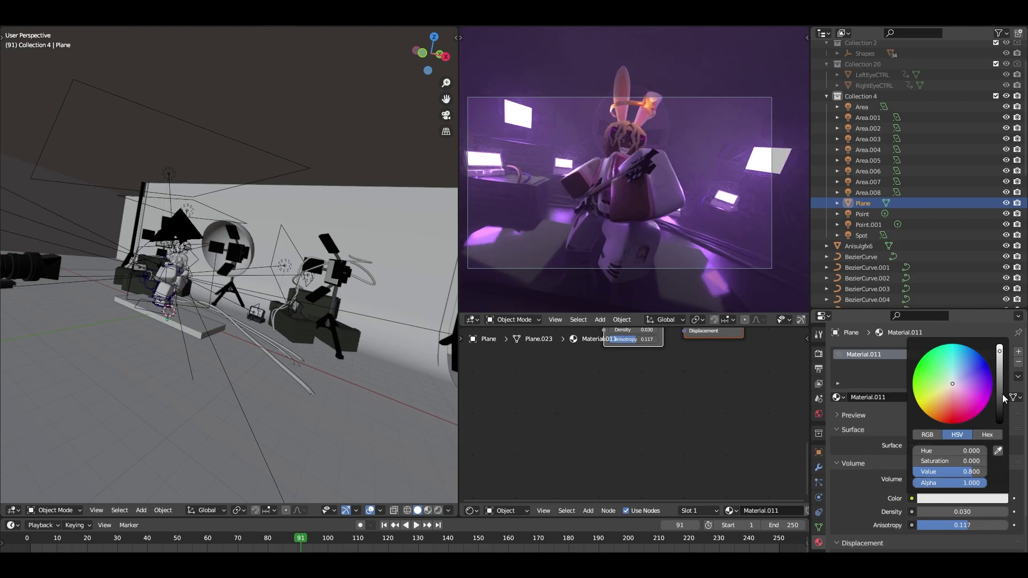
mouse_move(999, 375)
left_mouse_down()
mouse_move(993, 364)
mouse_move(999, 412)
mouse_move(999, 379)
left_mouse_up()
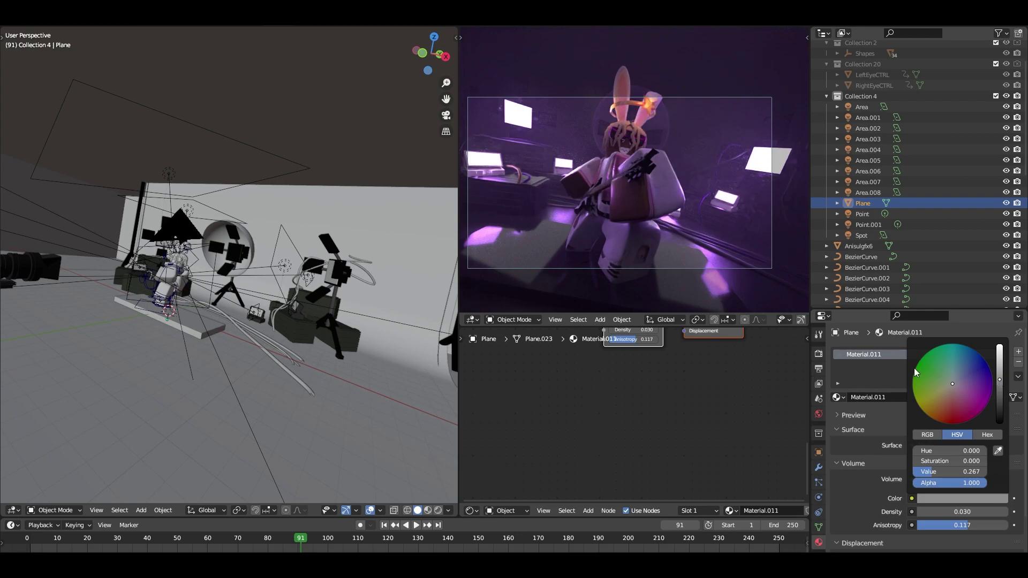
- Place the 3D cursor on the studio floor beside the character
scroll(247, 252, "up", 5)
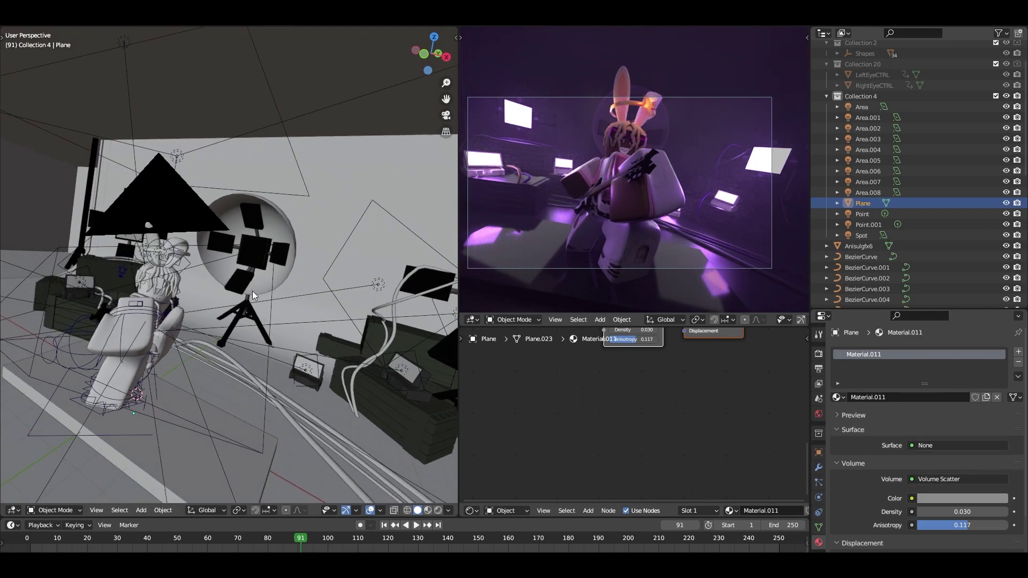
scroll(587, 184, "up", 2)
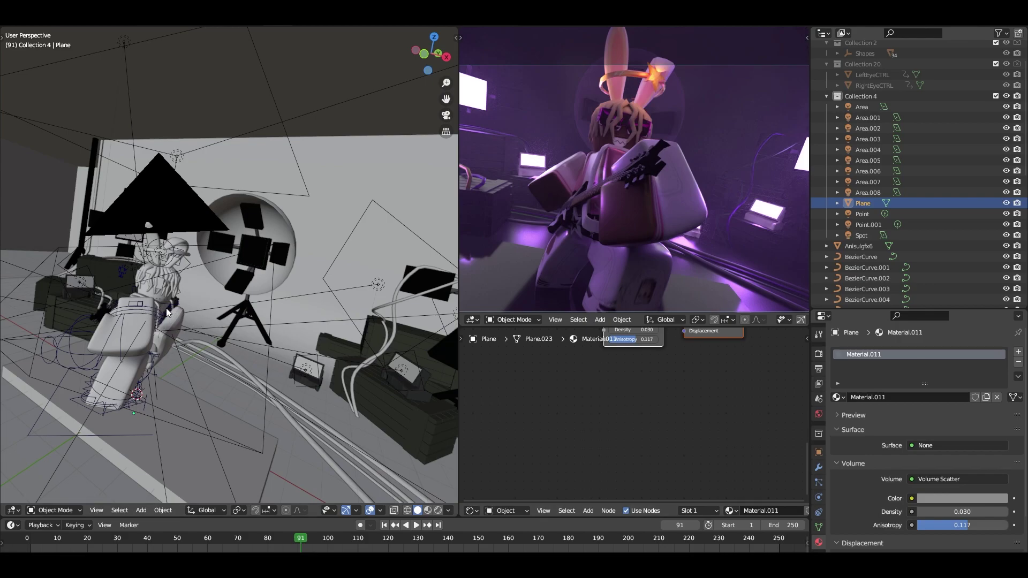
right_click(204, 373, "shift")
key("shift+a")
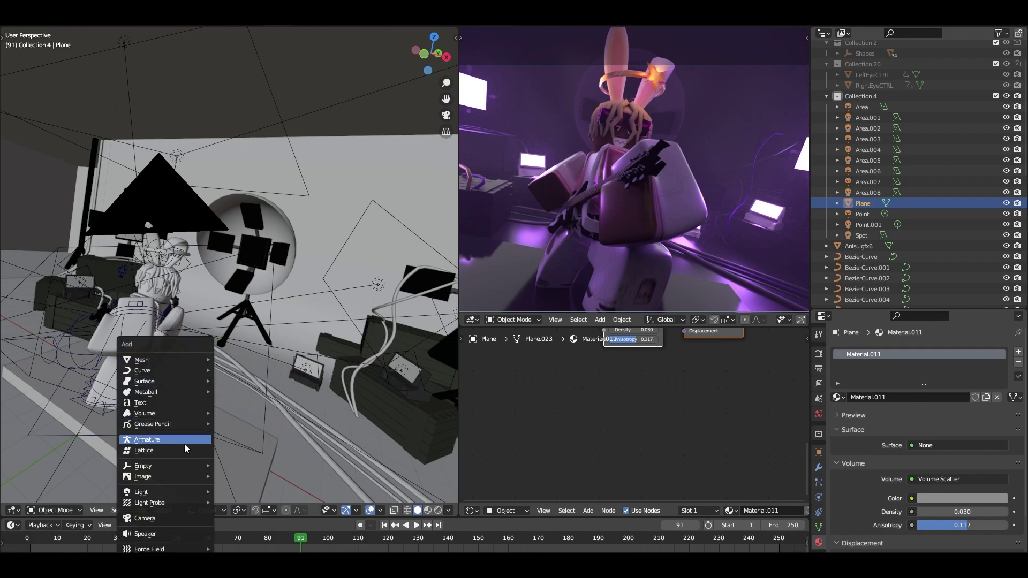
- In the scene's color management, try the Filmic view transform and settle on Raw
left_click(818, 354)
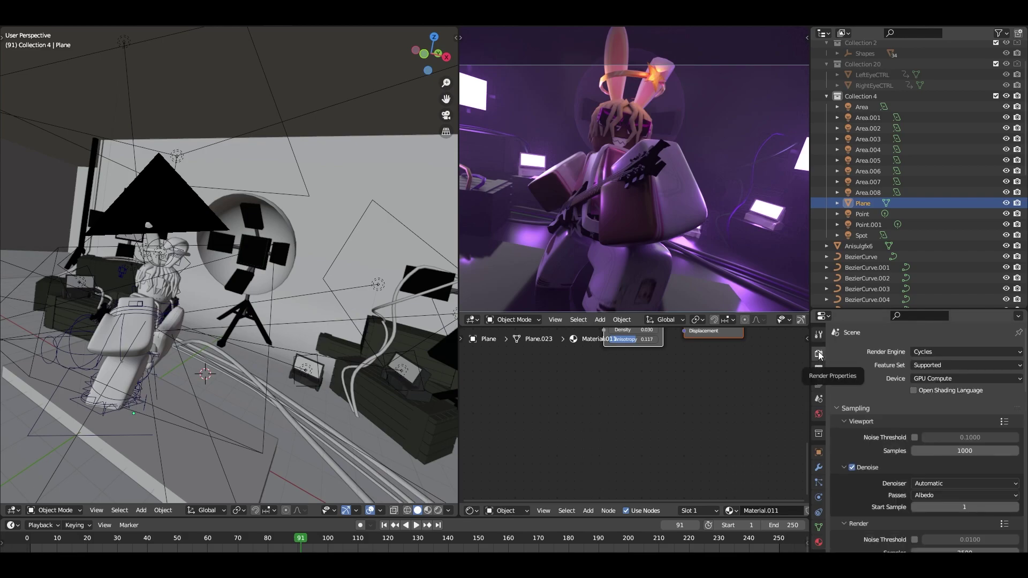
scroll(892, 409, "down", 15)
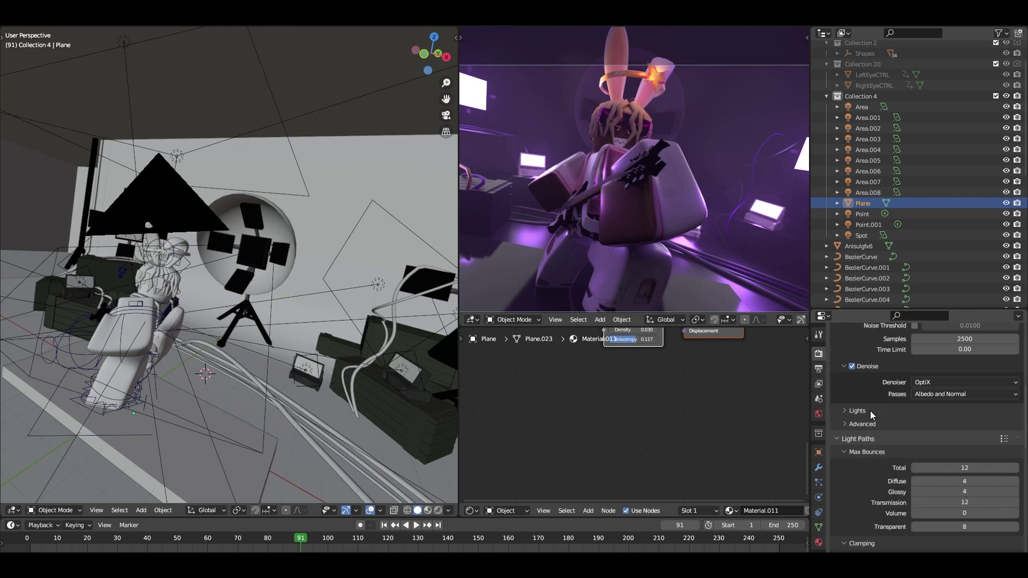
scroll(869, 415, "down", 6)
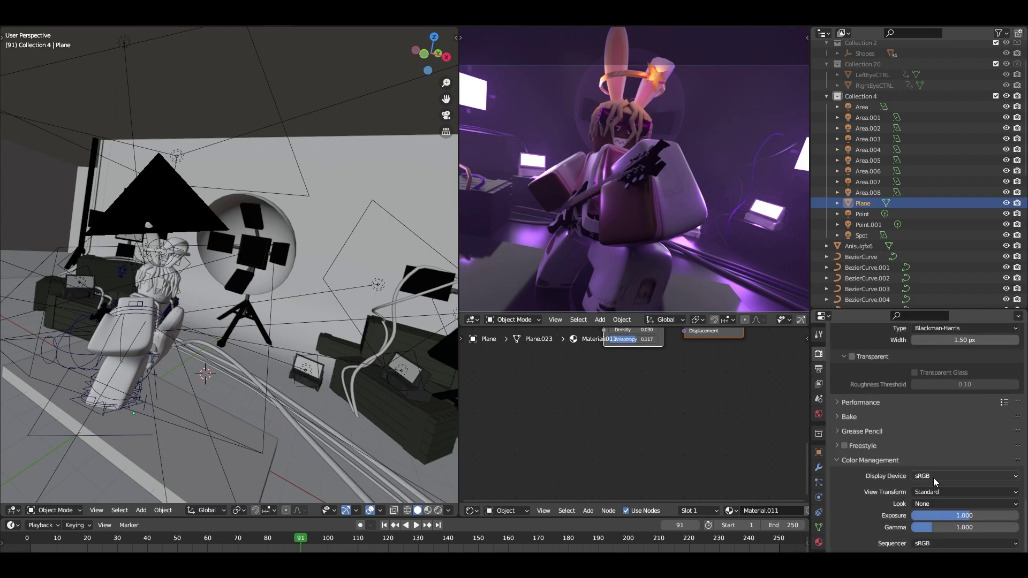
left_click(933, 491)
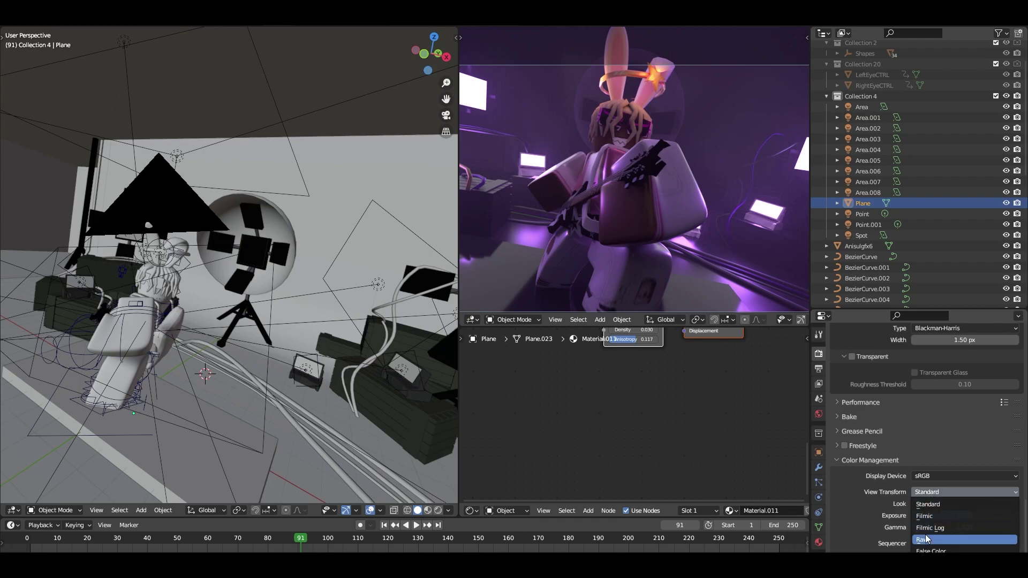
left_click(929, 503)
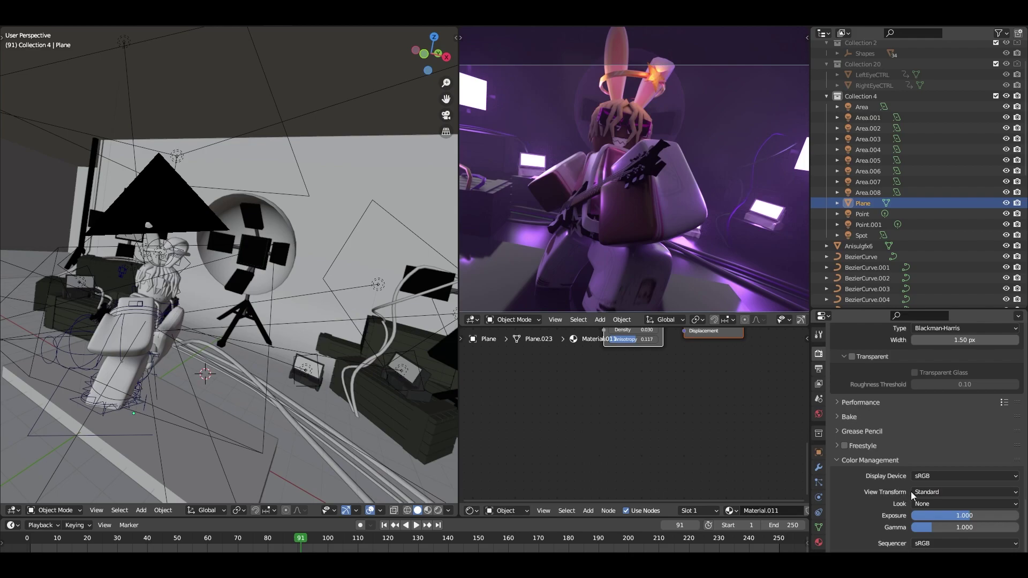
left_click(927, 491)
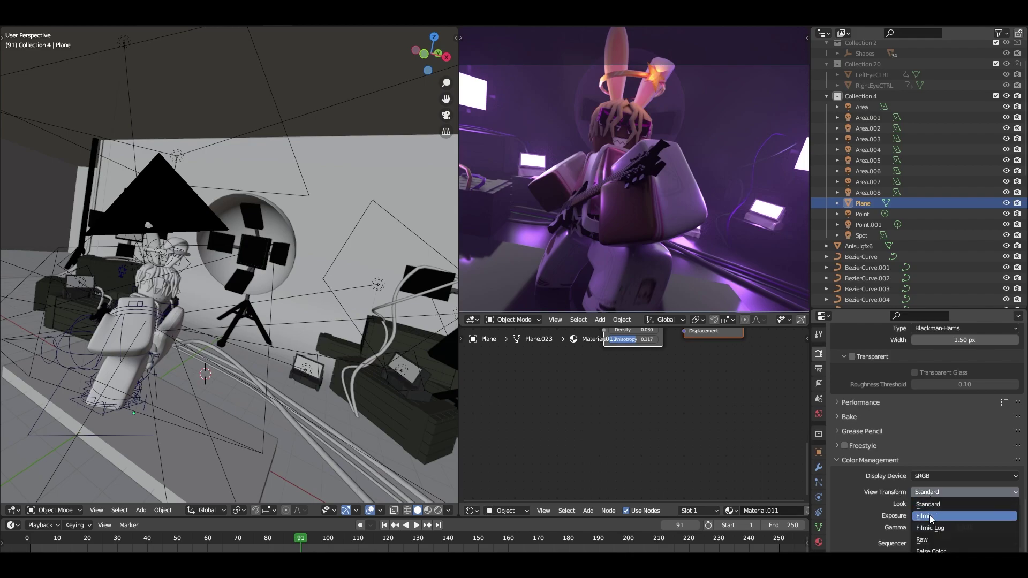
left_click(930, 516)
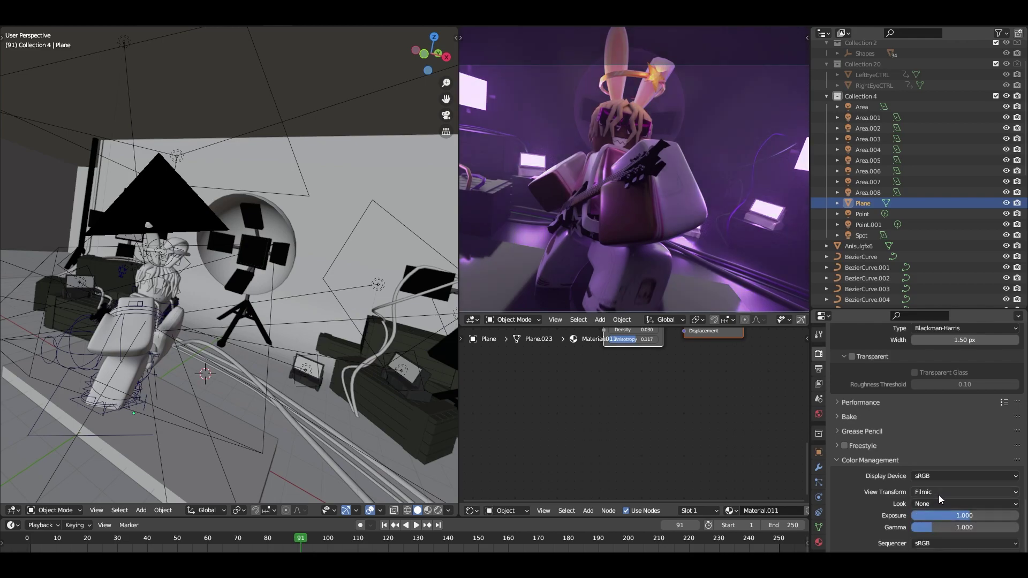
left_click(939, 493)
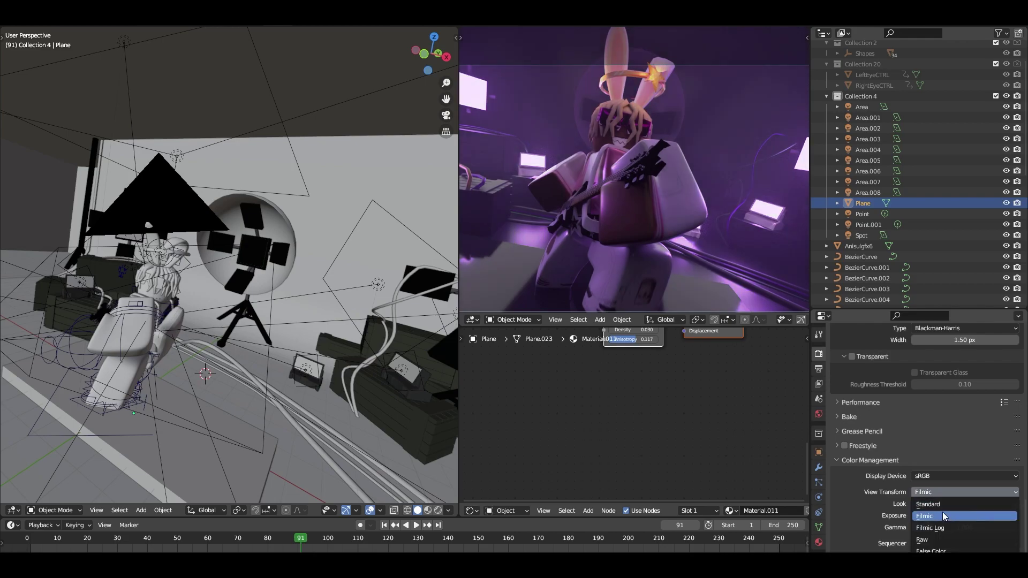
left_click(933, 538)
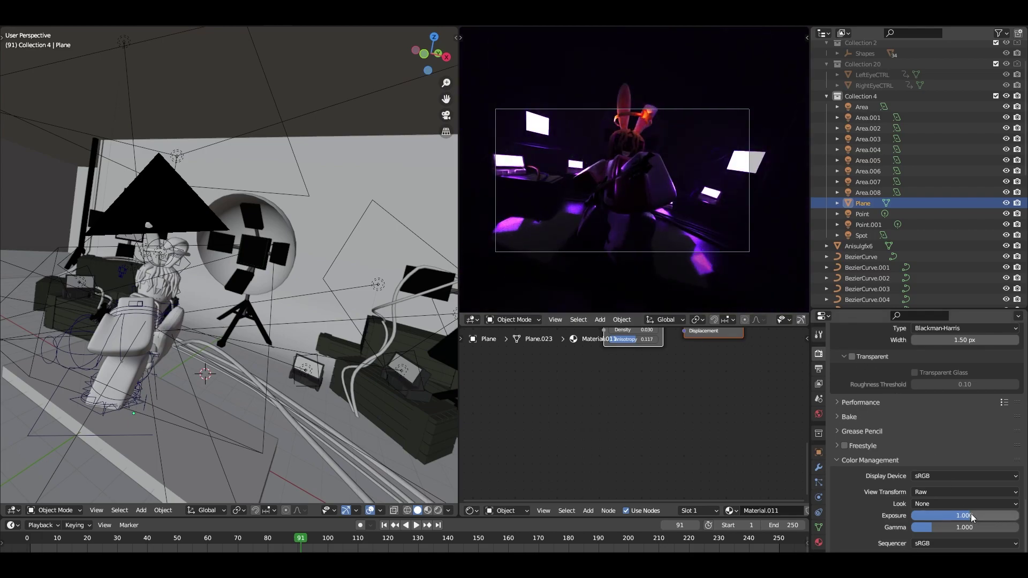
- Raise the color management exposure to about 3.266 and the gamma to about 1.222
left_click_drag(972, 518, 996, 516)
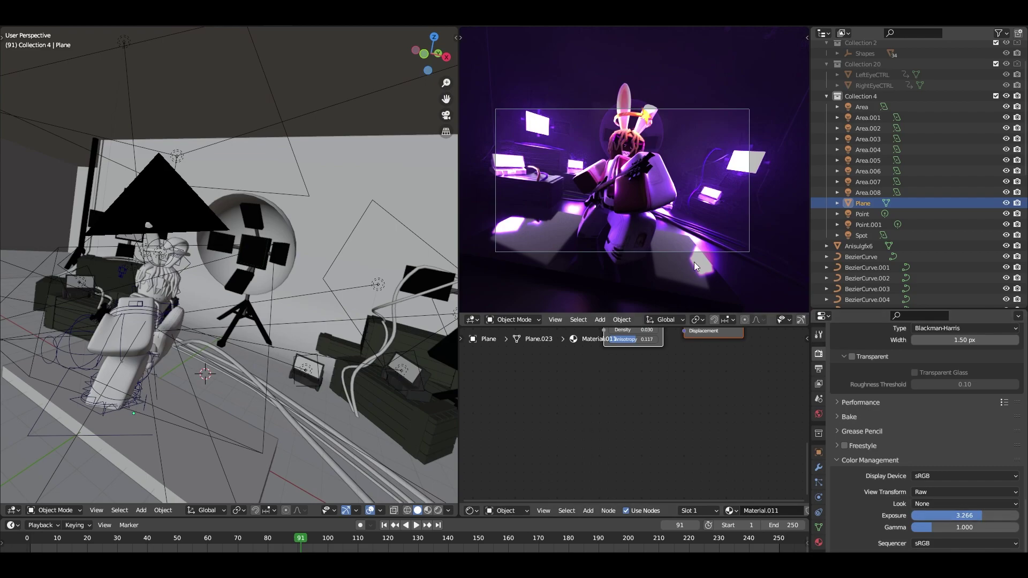
scroll(654, 205, "up", 1)
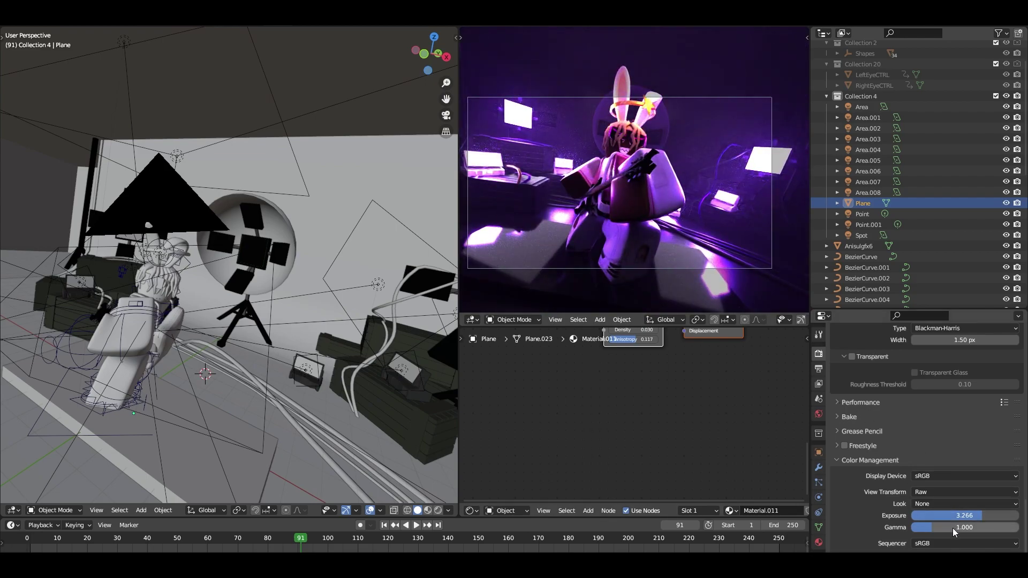
left_click_drag(953, 528, 965, 527)
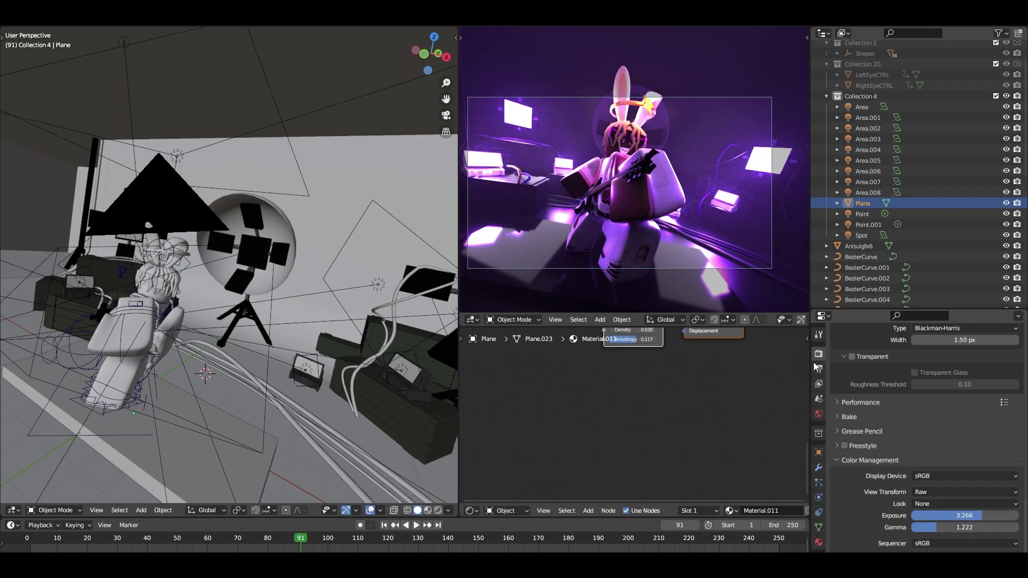
- Set the power of the orange point light beside the character's head to 4.3
scroll(667, 215, "up", 2)
scroll(667, 217, "up", 8)
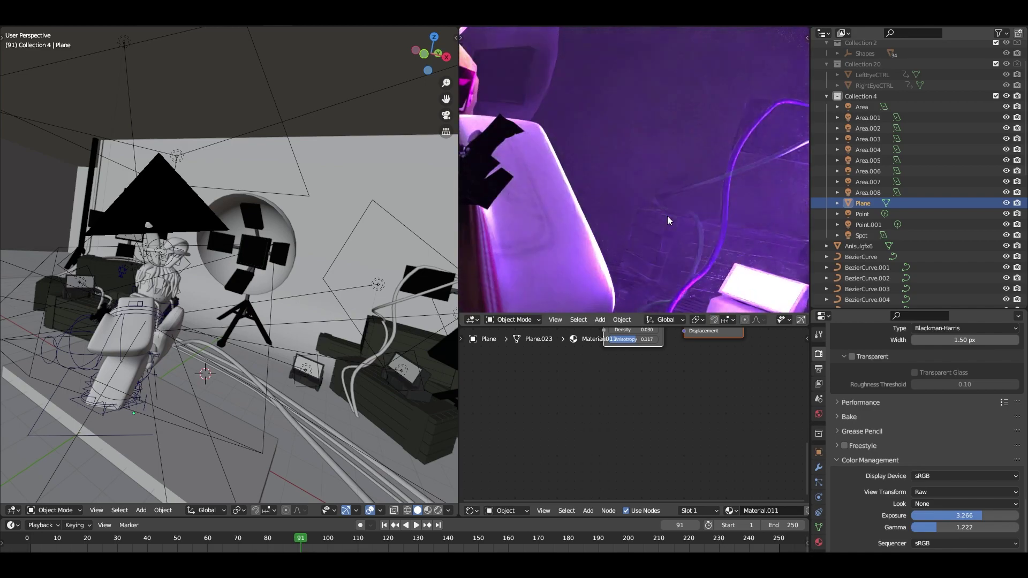
scroll(660, 223, "down", 8)
middle_click_drag(609, 222, 653, 211, "shift")
scroll(653, 210, "down", 1)
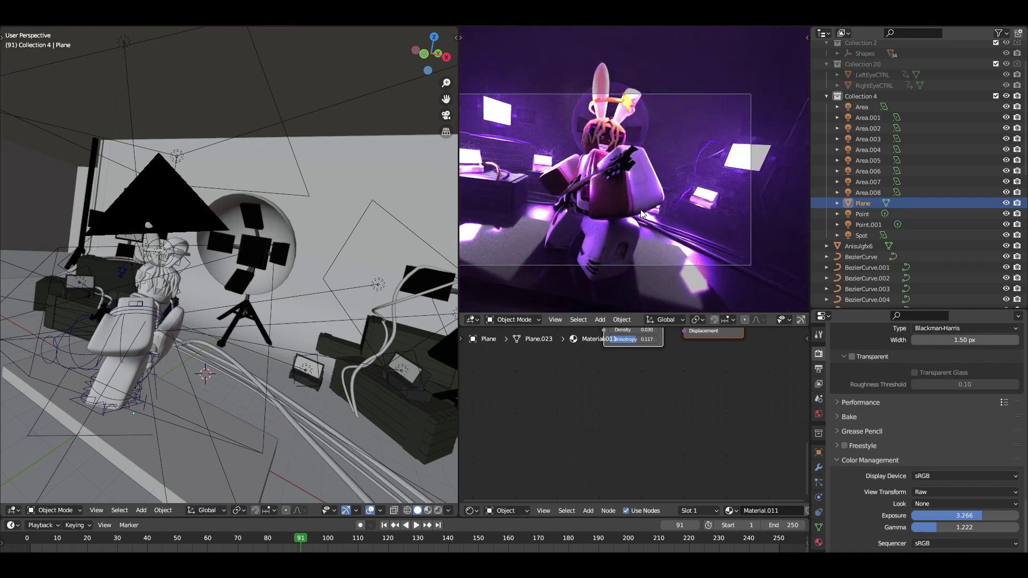
scroll(663, 208, "up", 2)
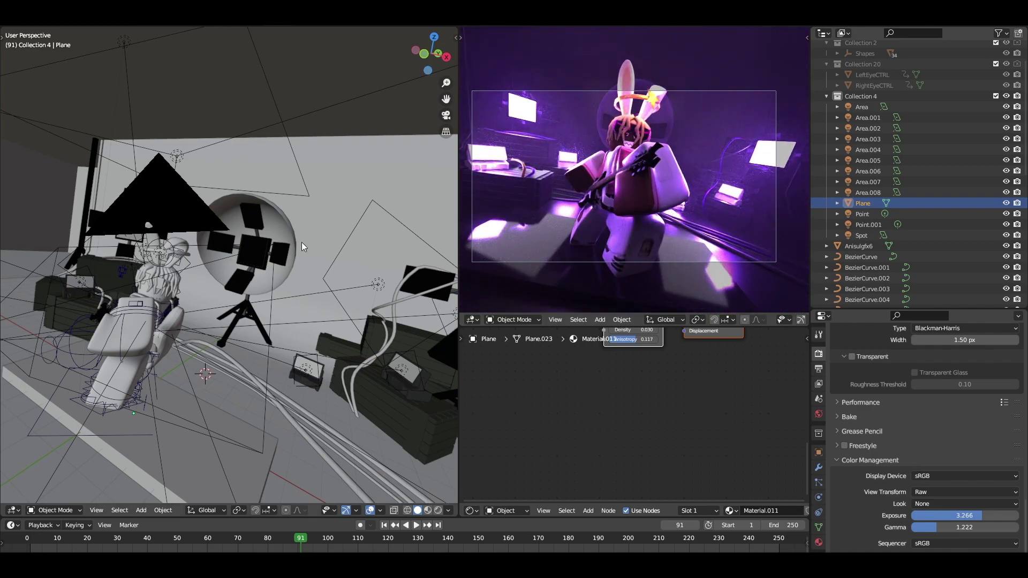
left_click(167, 248)
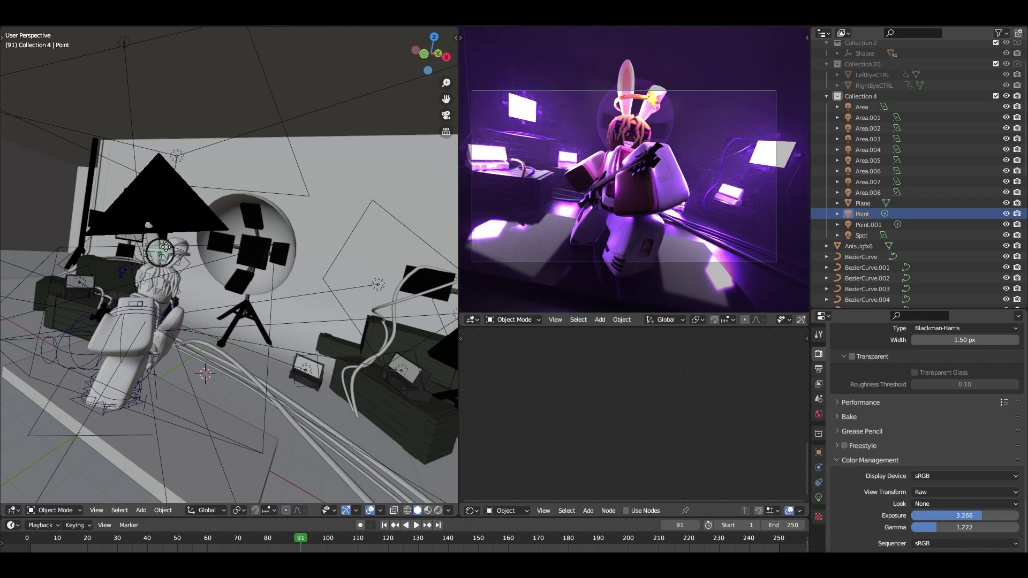
left_click(818, 497)
left_click_drag(956, 425, 933, 425)
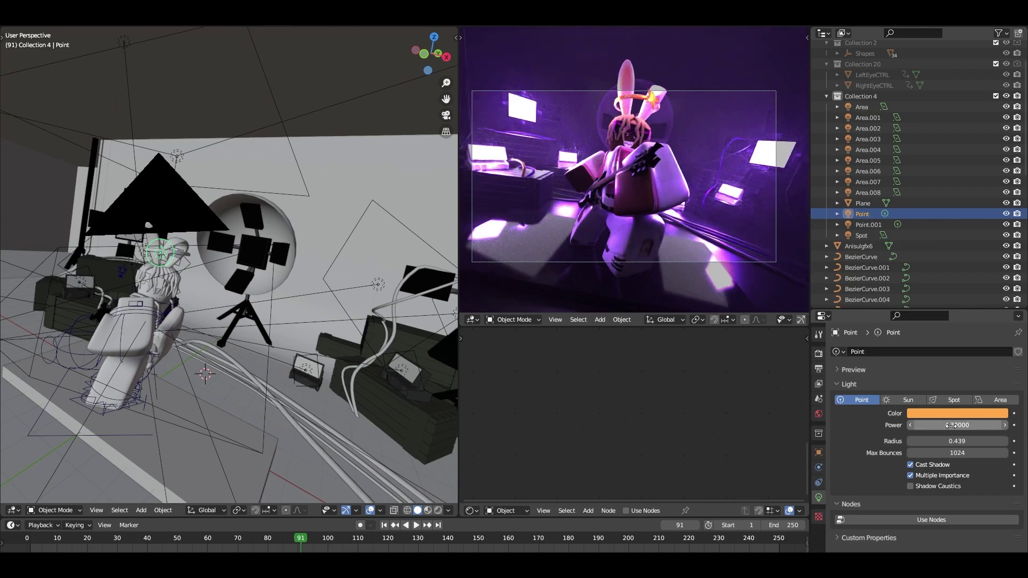
scroll(642, 204, "up", 2)
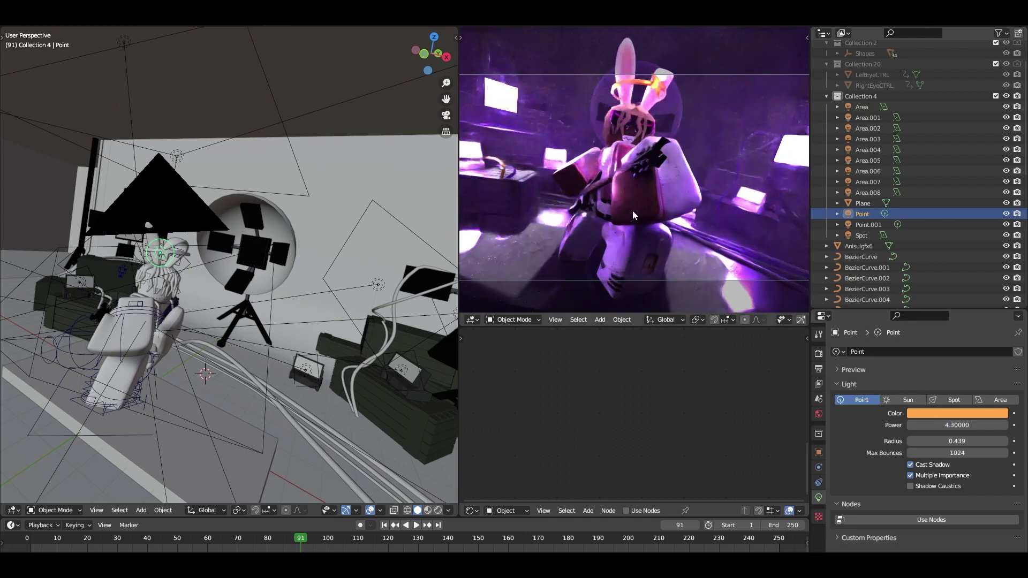
scroll(179, 320, "down", 3)
- Duplicate the large white area light above the character, shift the copy slightly sideways and tilt it
scroll(180, 320, "down", 2)
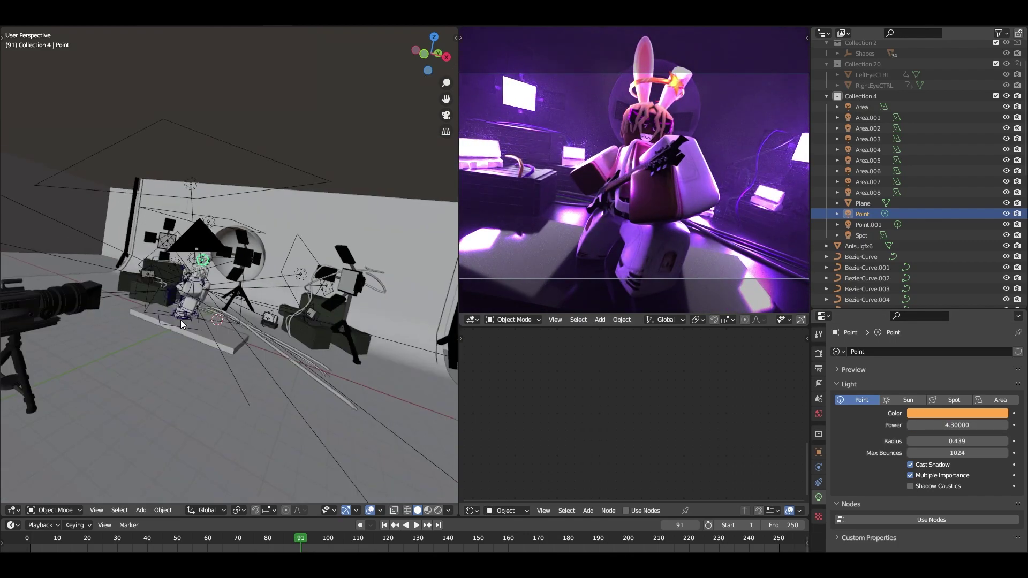
left_click(191, 183)
middle_click_drag(190, 237, 204, 237)
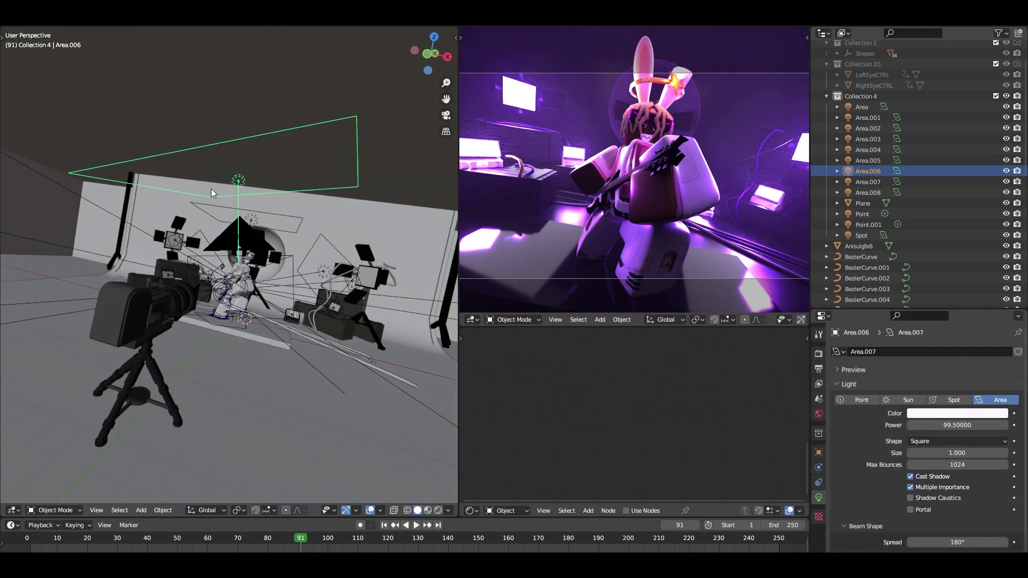
key("shift+d")
left_click(257, 192)
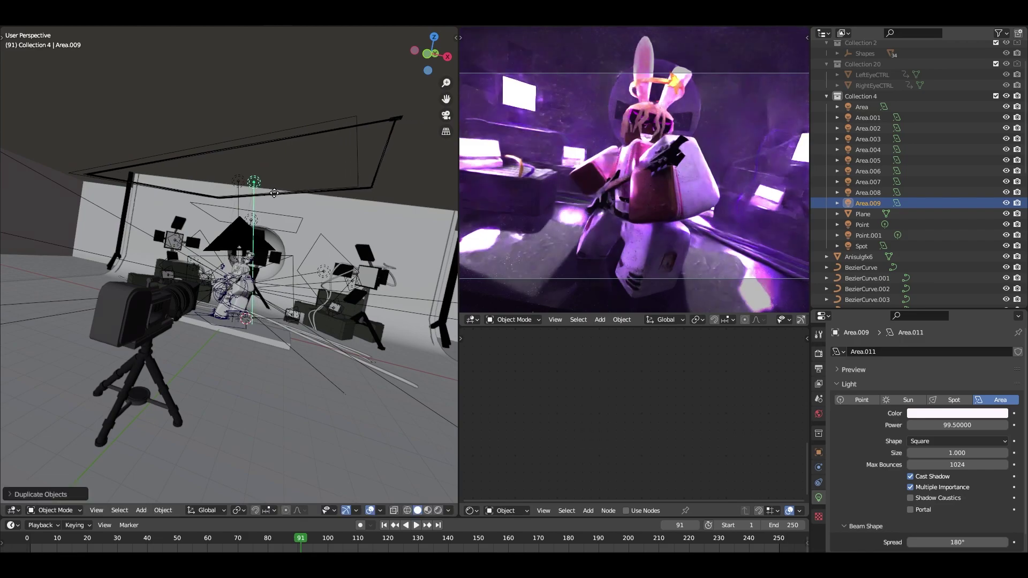
key("r")
left_click(326, 242)
- Change the duplicated overhead area light's color to a saturated purple and check the rendered camera view
left_click(950, 413)
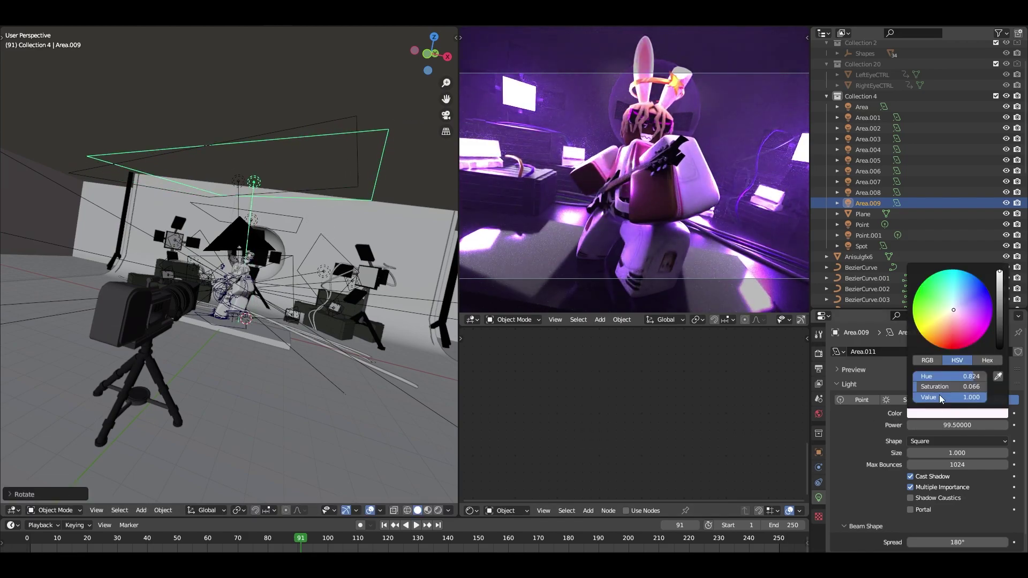
left_click(975, 311)
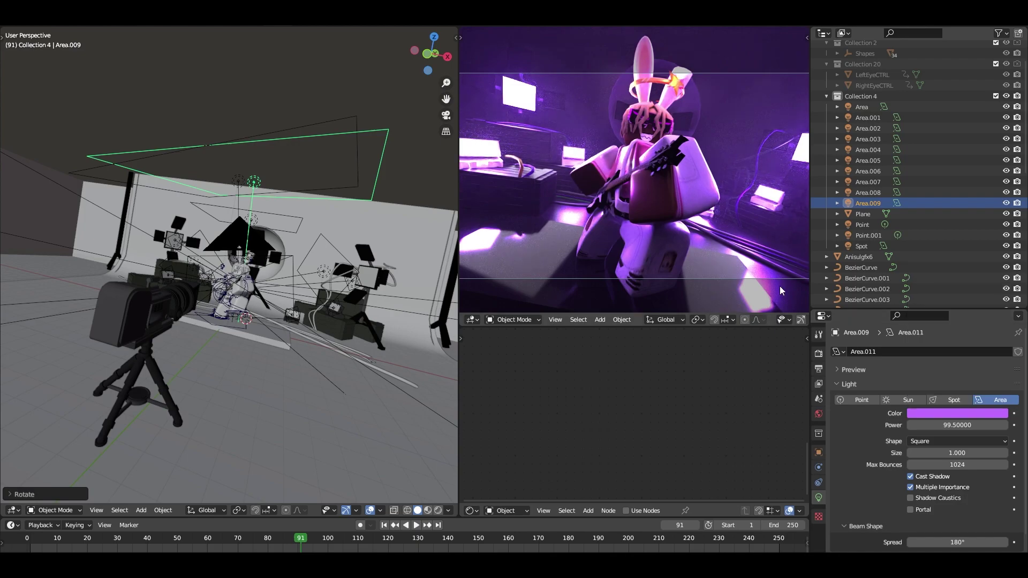
scroll(683, 235, "down", 2)
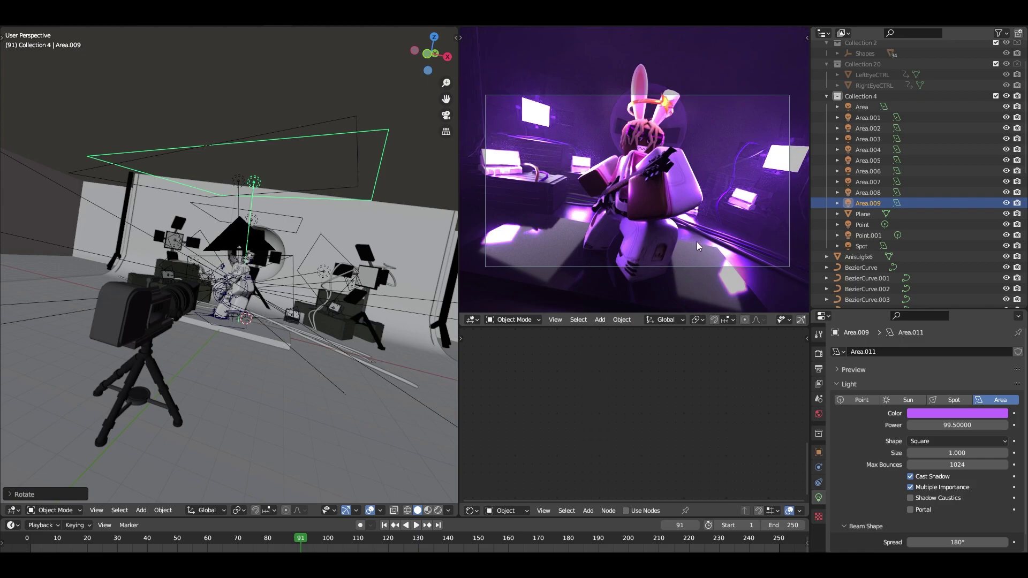
scroll(705, 249, "up", 2)
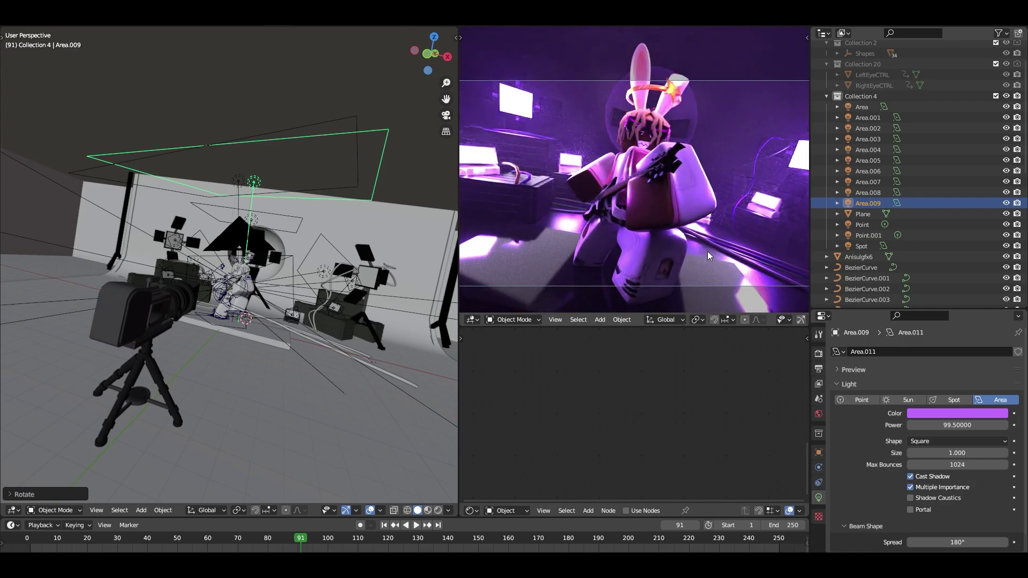
scroll(707, 252, "down", 2)
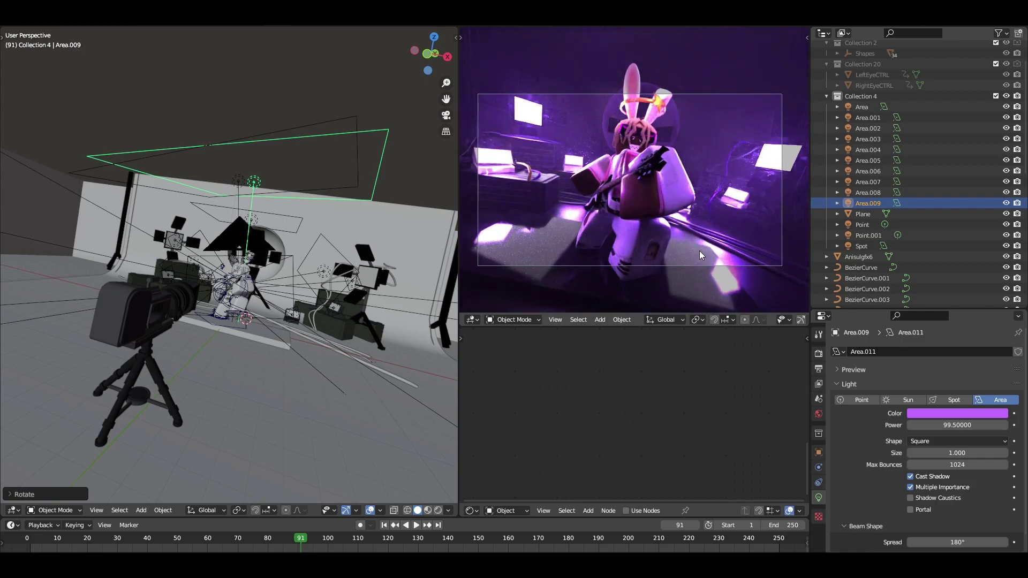